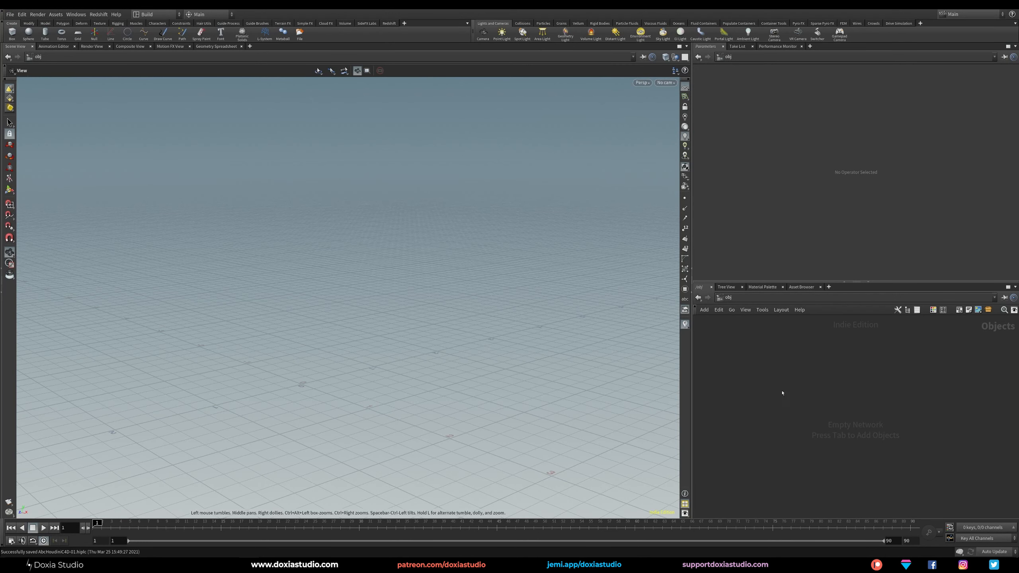
Create a Geometry object in the empty object network and rename it Spheres.
key(Tab)
text(geo)
key(Return)
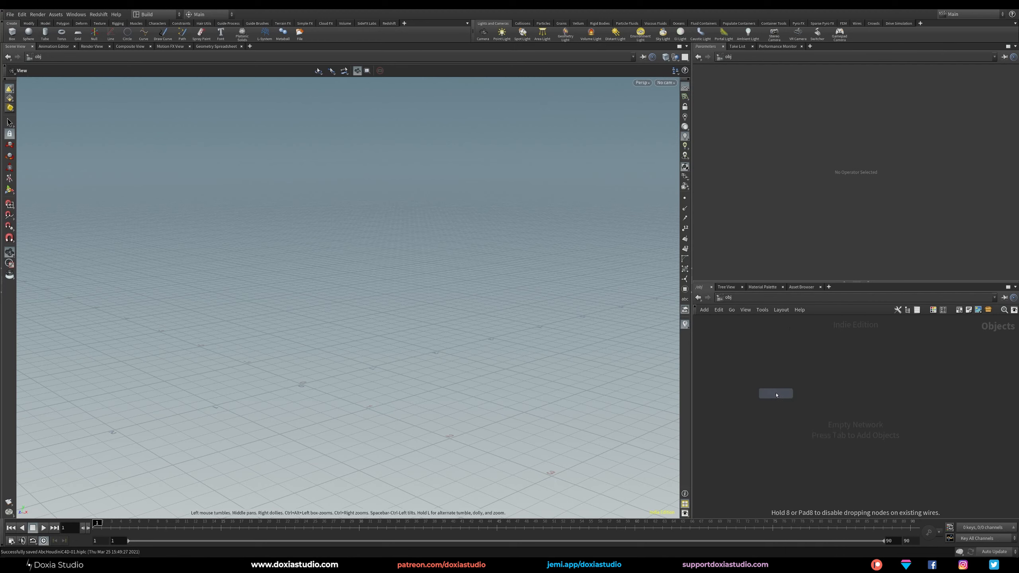
click(773, 379)
drag(780, 381, 781, 370)
key(F2)
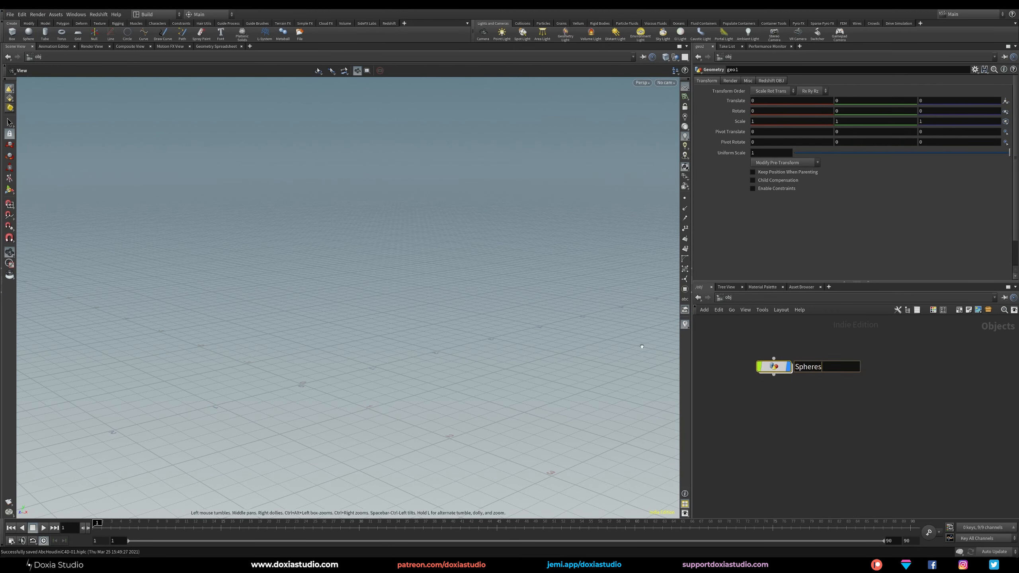
key(Return)
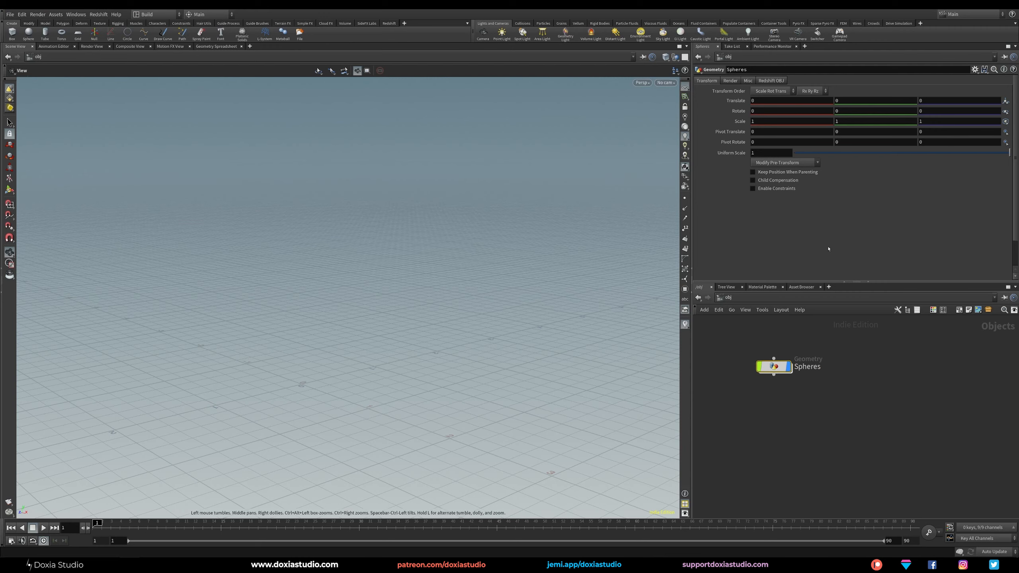
Add a Sphere node inside the Spheres object.
double_click(777, 368)
key(Tab)
text(sp)
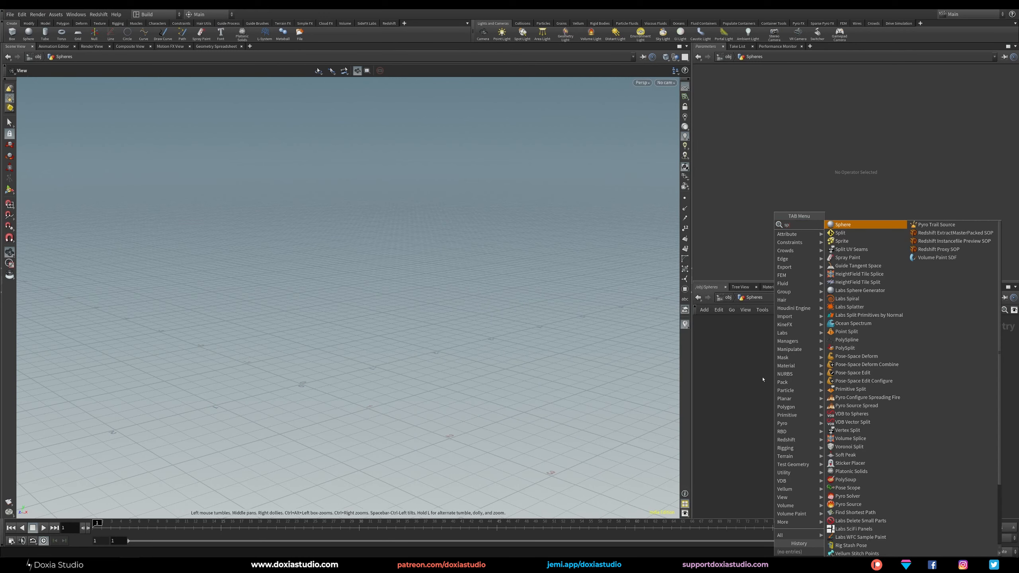
text(here)
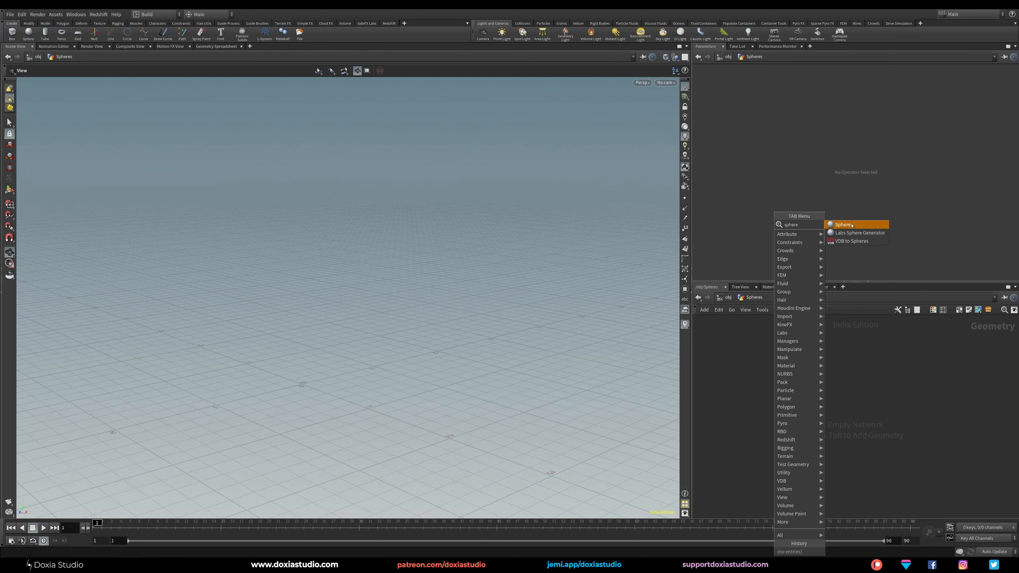
key(Return)
click(764, 372)
Set the sphere's primitive type to Polygon and its frequency to 10.
click(768, 81)
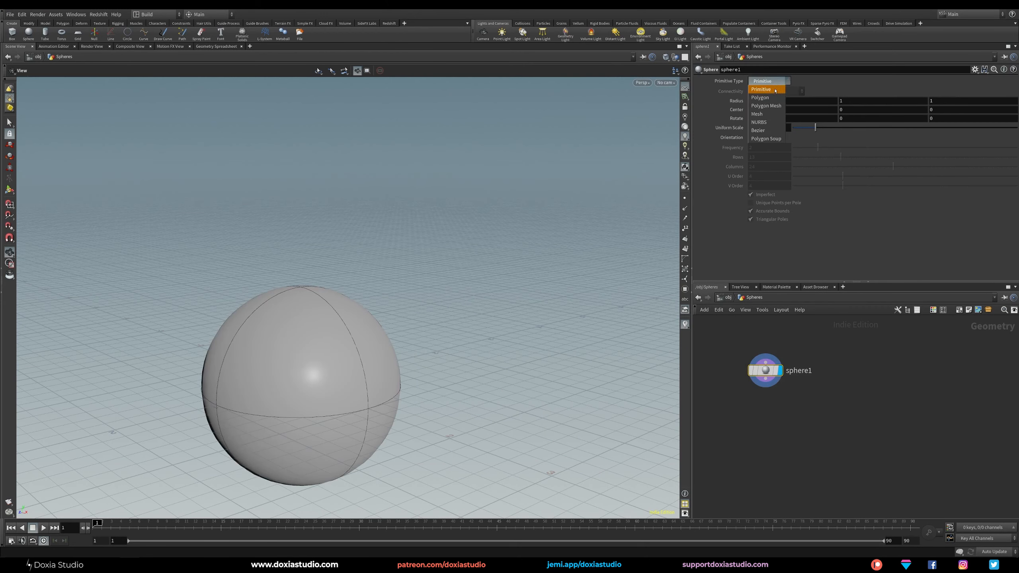
click(762, 98)
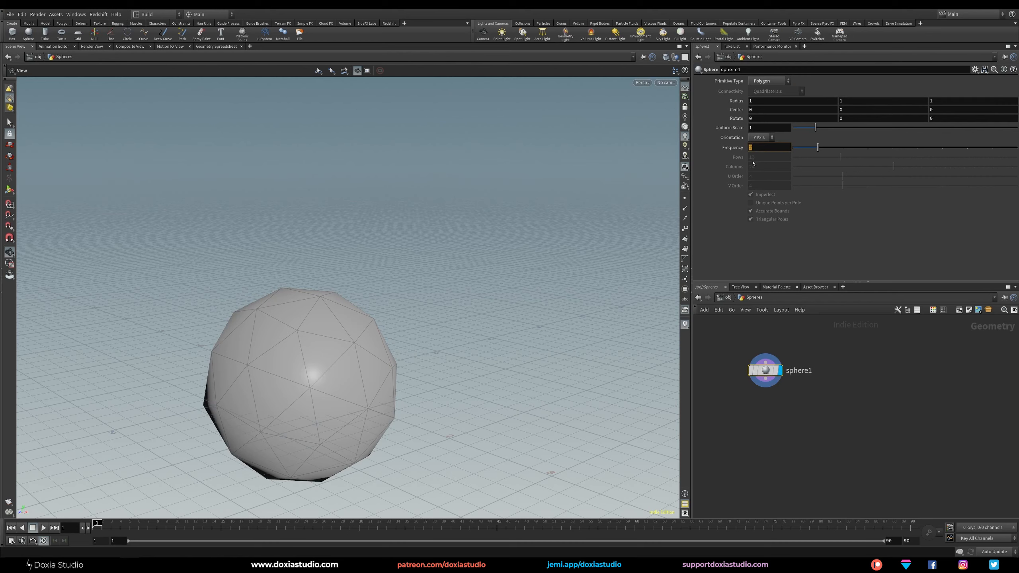
text(10)
key(Return)
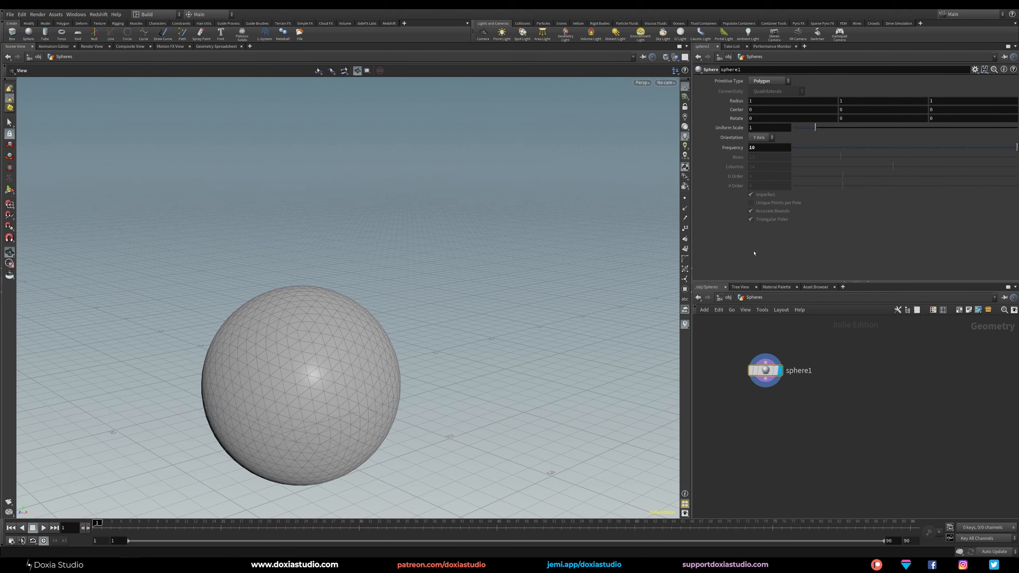
Connect a displayed Transform node after the sphere and set its Y translation to 3.
drag(769, 374, 767, 361)
click(763, 365)
key(Tab)
text(tran)
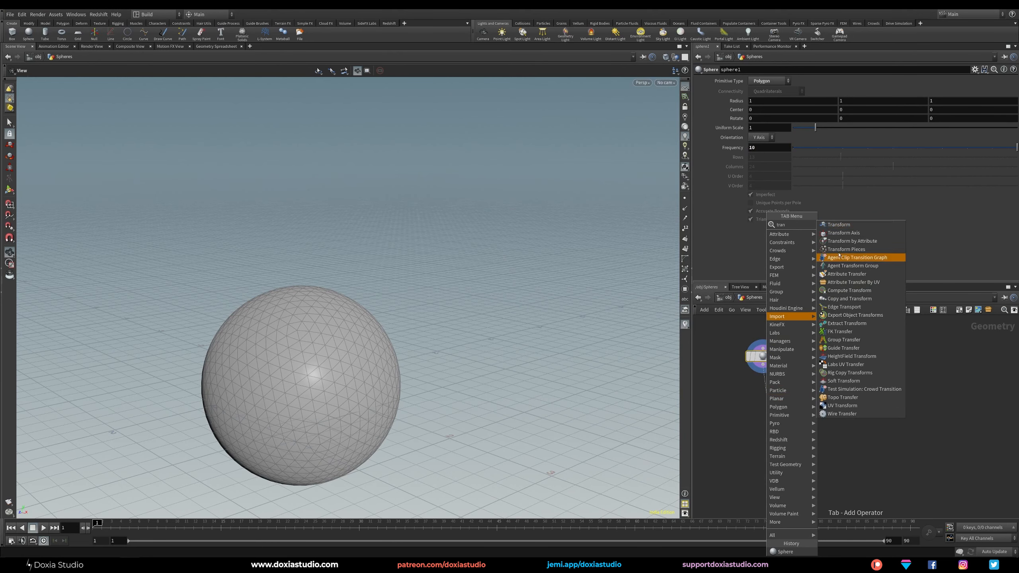
click(838, 225)
click(763, 401)
drag(763, 402, 758, 399)
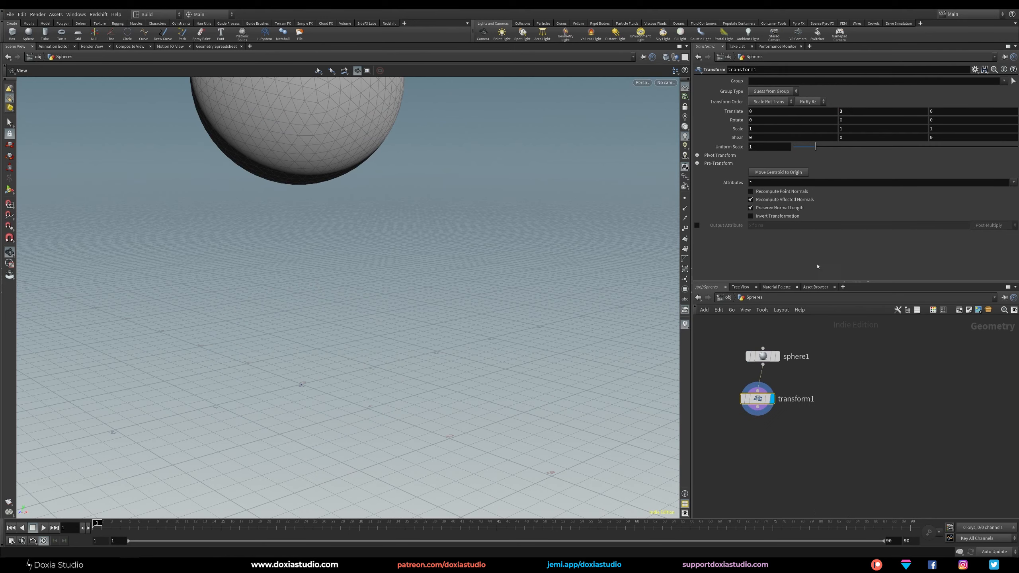
right_drag(369, 295, 310, 347)
middle_drag(429, 277, 406, 325)
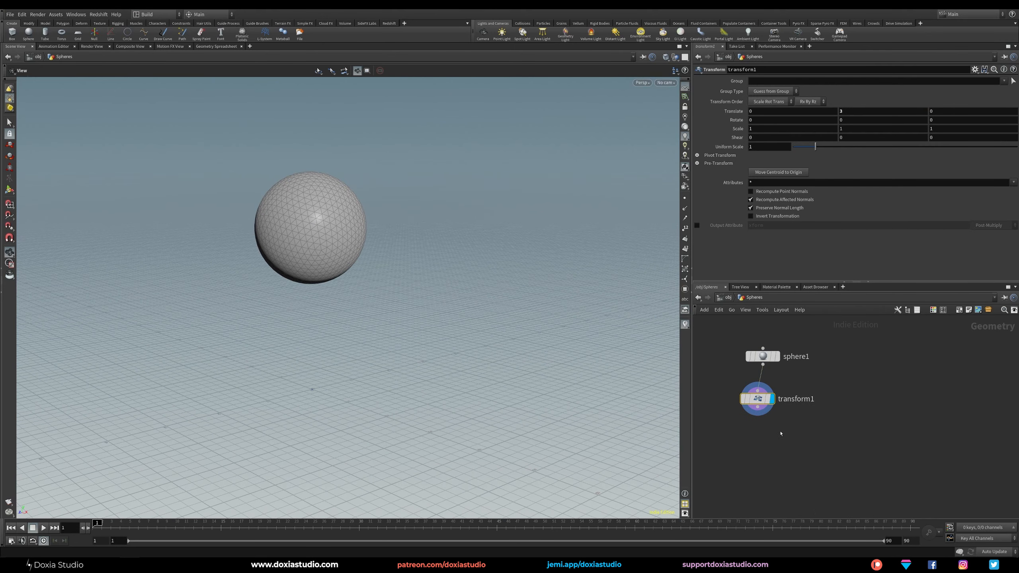
Connect a Vellum Configure Strut Softbody setup to the output of the Transform node.
drag(757, 399, 762, 397)
click(763, 407)
click(764, 440)
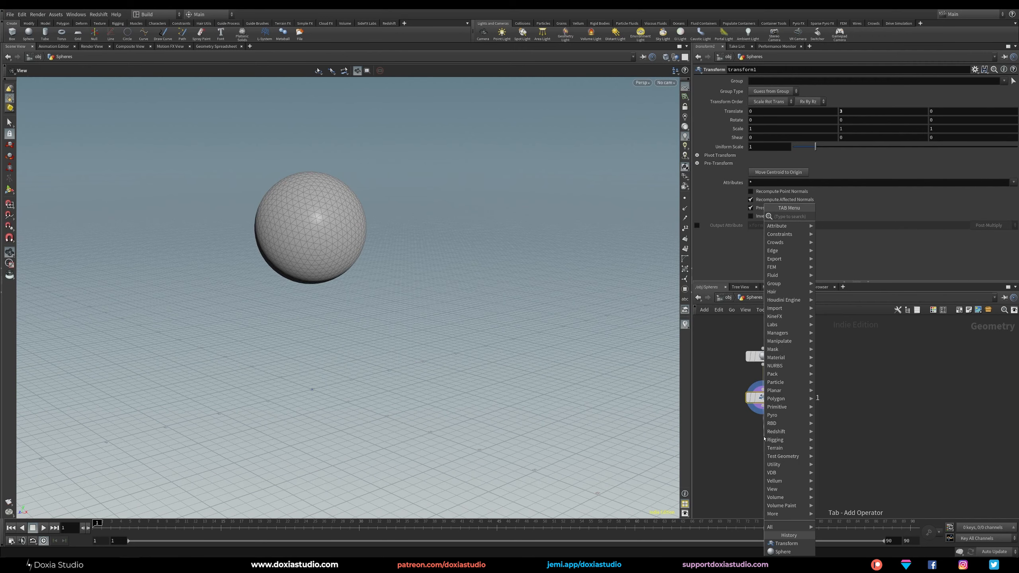
text(stru)
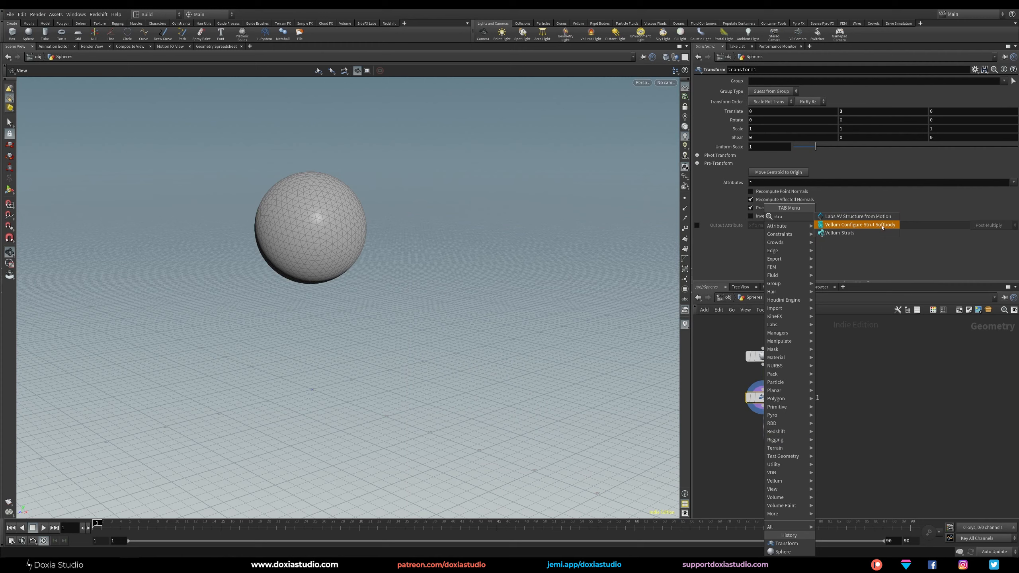
click(882, 225)
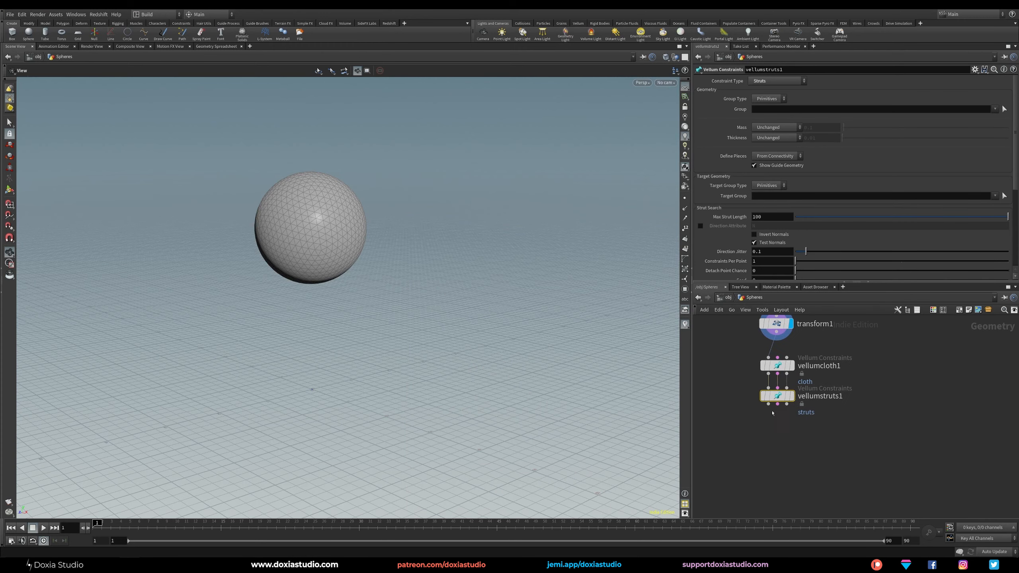
Add a Vellum Solver below the struts constraint node and wire its three inputs to the struts outputs.
key(Tab)
text(solver)
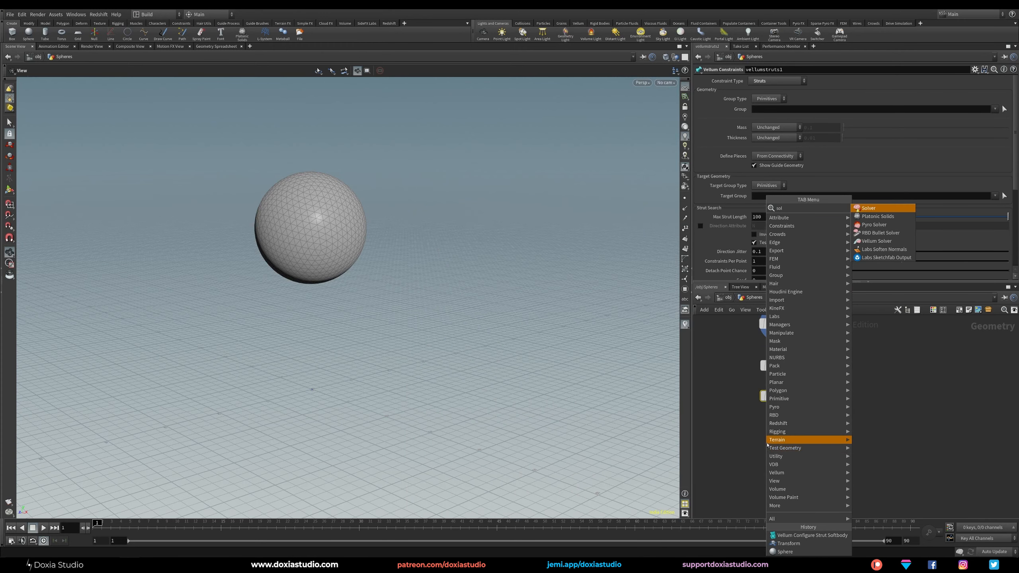
click(874, 233)
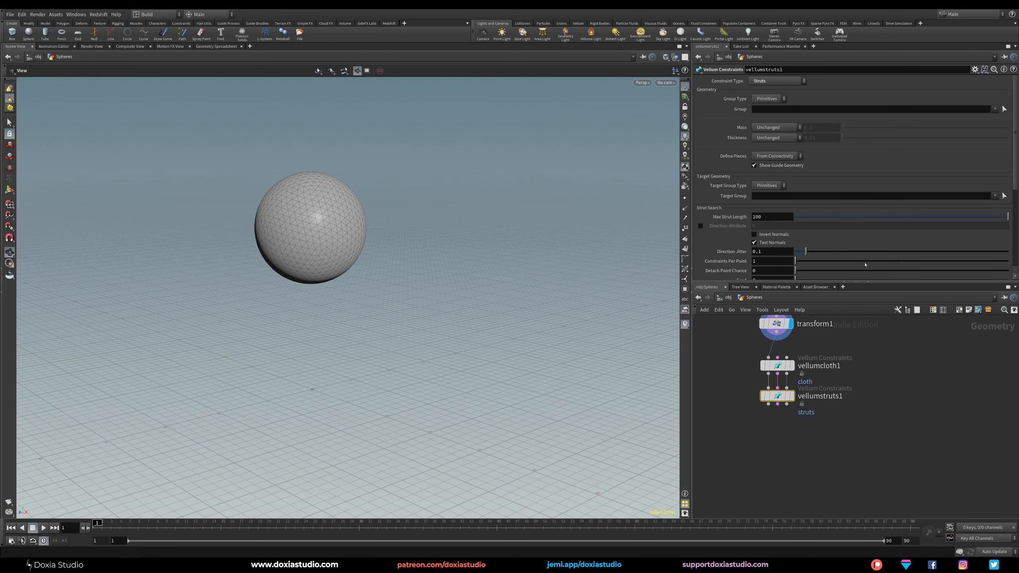
click(784, 434)
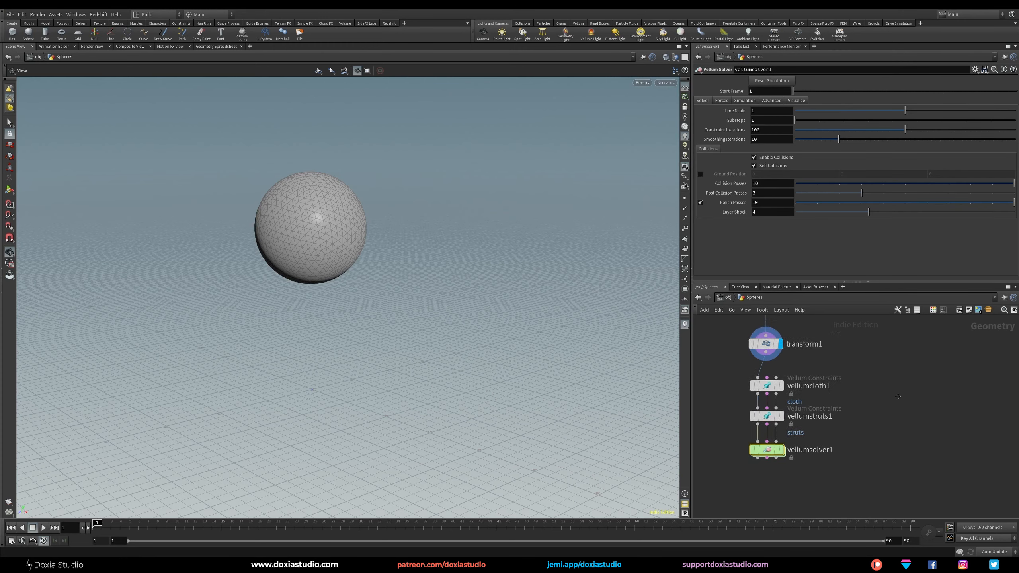
Add a Grid node beside the chain and wire it into the third input of the cloth constraint node.
key(Tab)
text(grid)
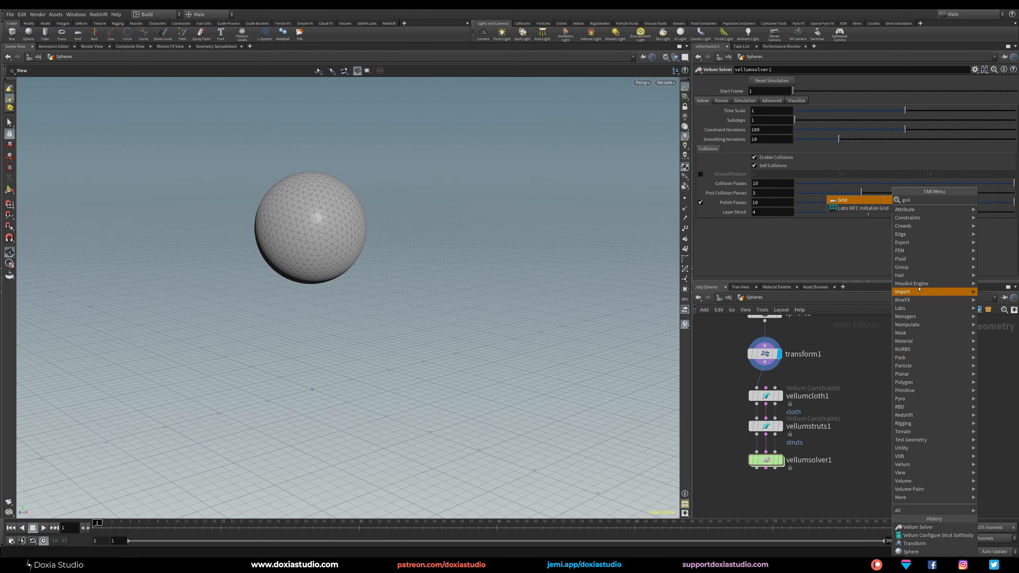
click(847, 199)
click(869, 363)
drag(868, 371, 767, 392)
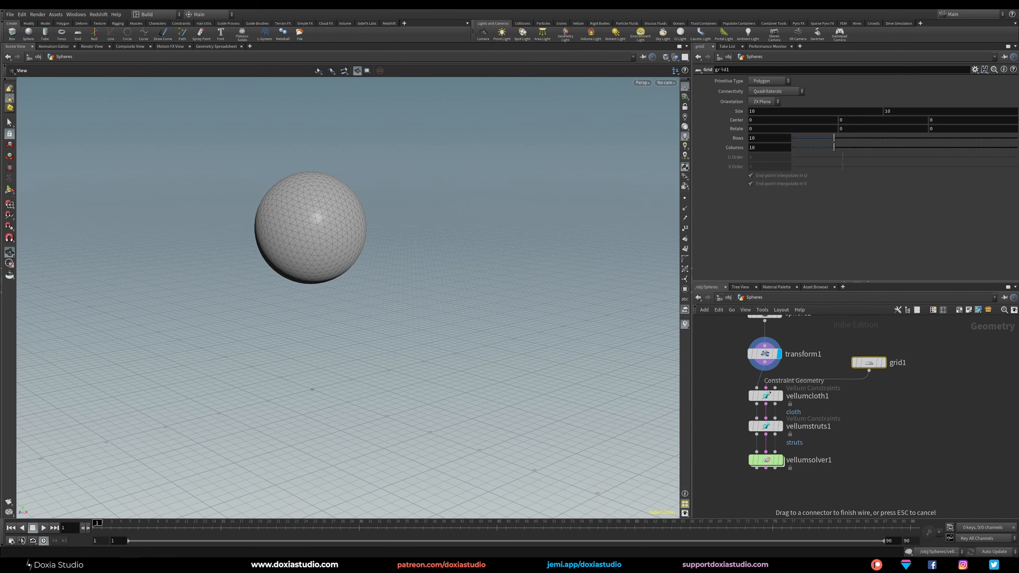
click(770, 392)
Set the grid's size to 25 by 25.
click(774, 112)
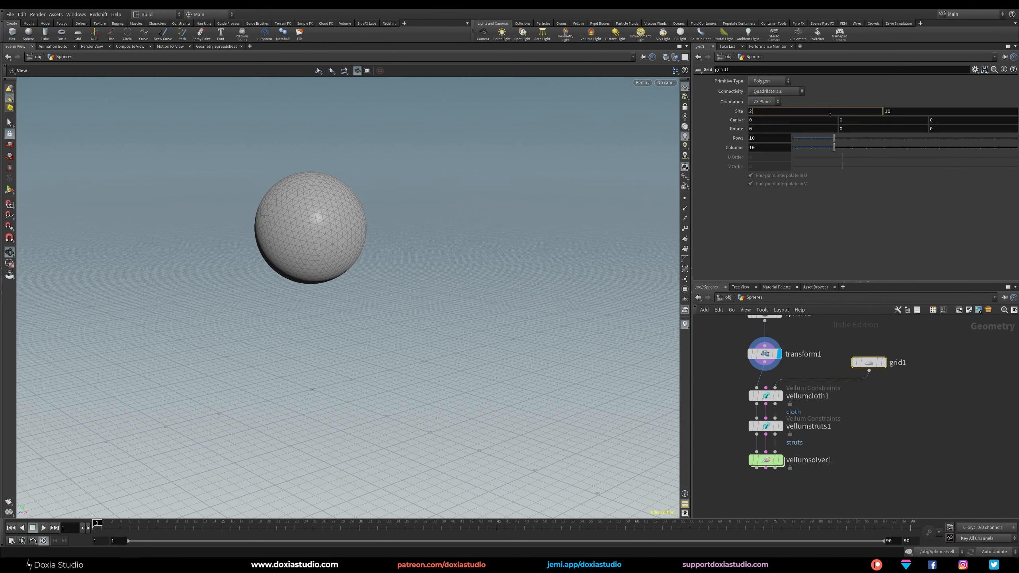
text(25)
key(Tab)
text(25)
key(Return)
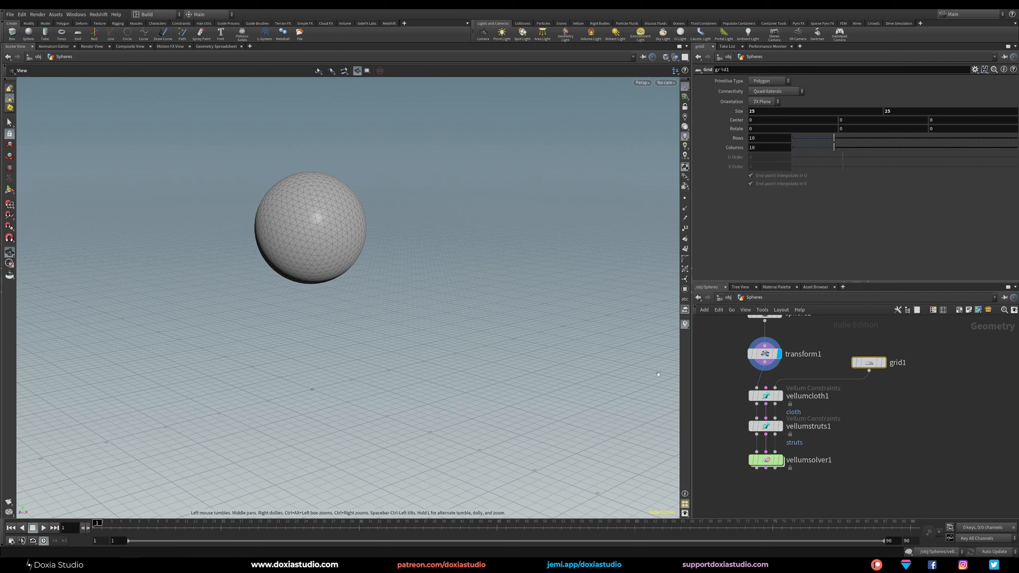
Display the Vellum Solver's result, play the sphere's fall onto the grid, and return to frame 1.
mouse_move(782, 462)
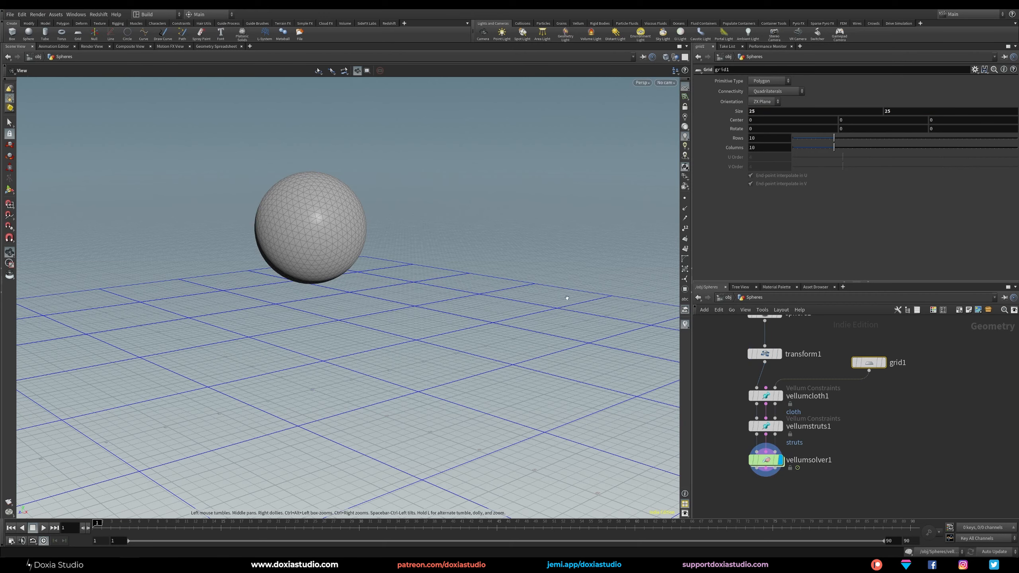
scroll(438, 334, down, 5)
middle_drag(433, 285, 462, 241)
drag(462, 225, 459, 257)
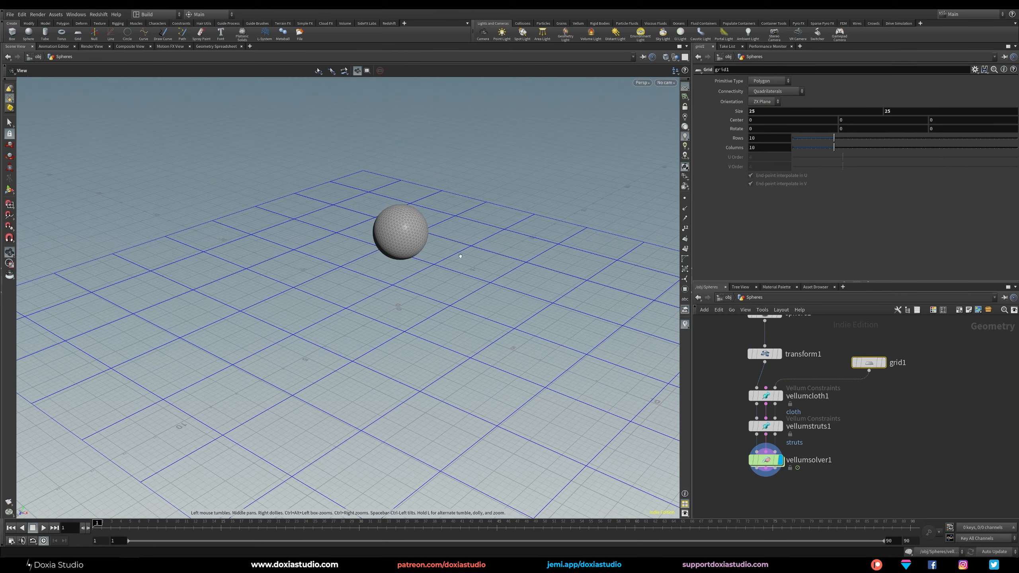
middle_drag(434, 312, 397, 304)
drag(397, 304, 396, 260)
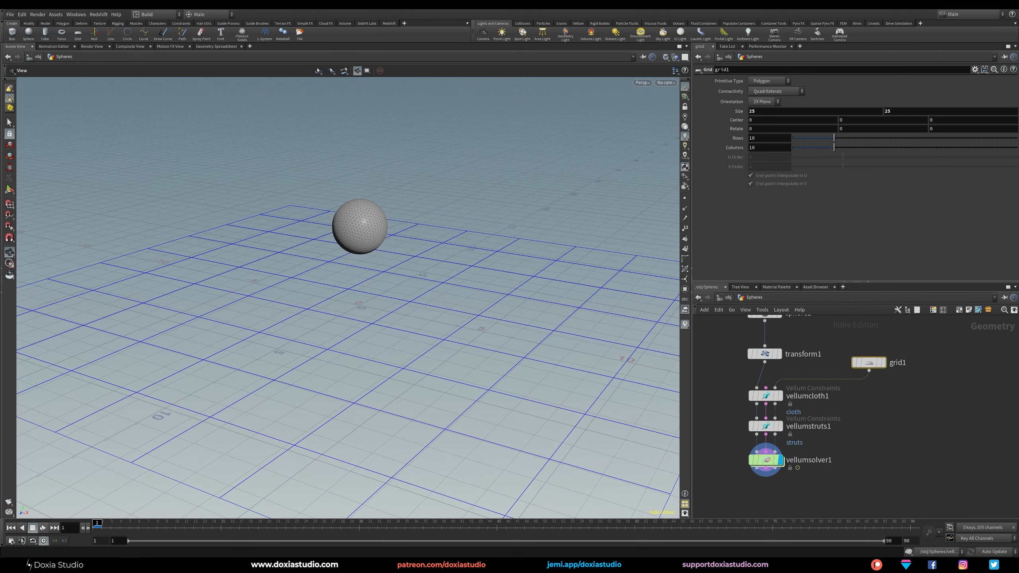
click(55, 527)
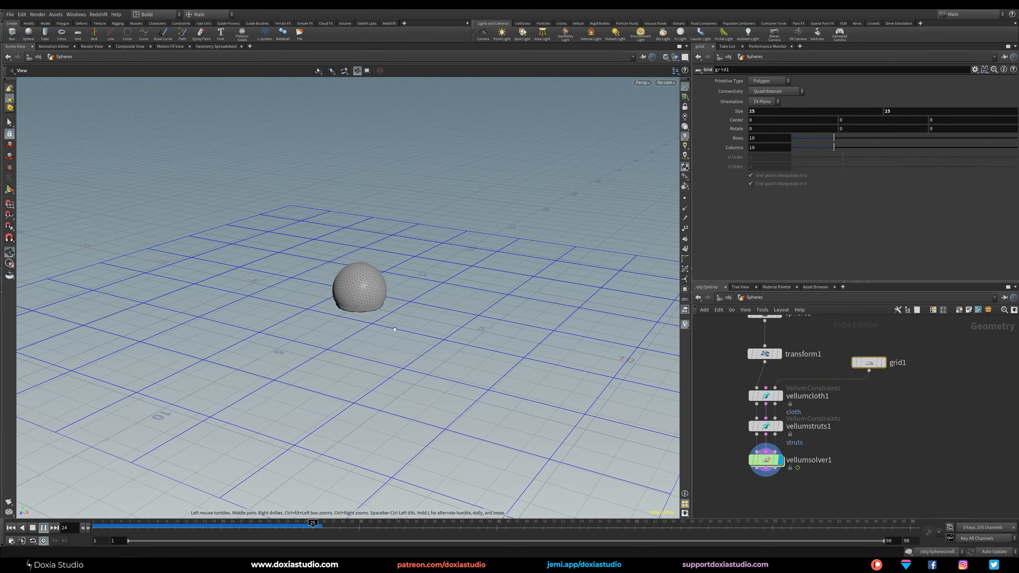
click(129, 526)
drag(129, 527, 94, 526)
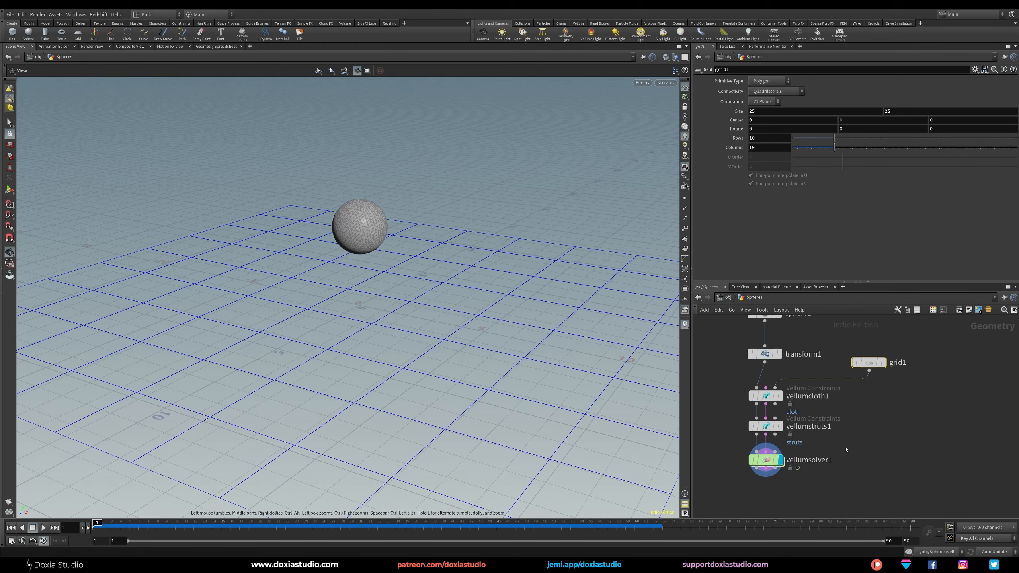
Append a displayed Vellum Post-Process node to the solver and set its subdivision to Loop.
middle_drag(883, 423, 910, 380)
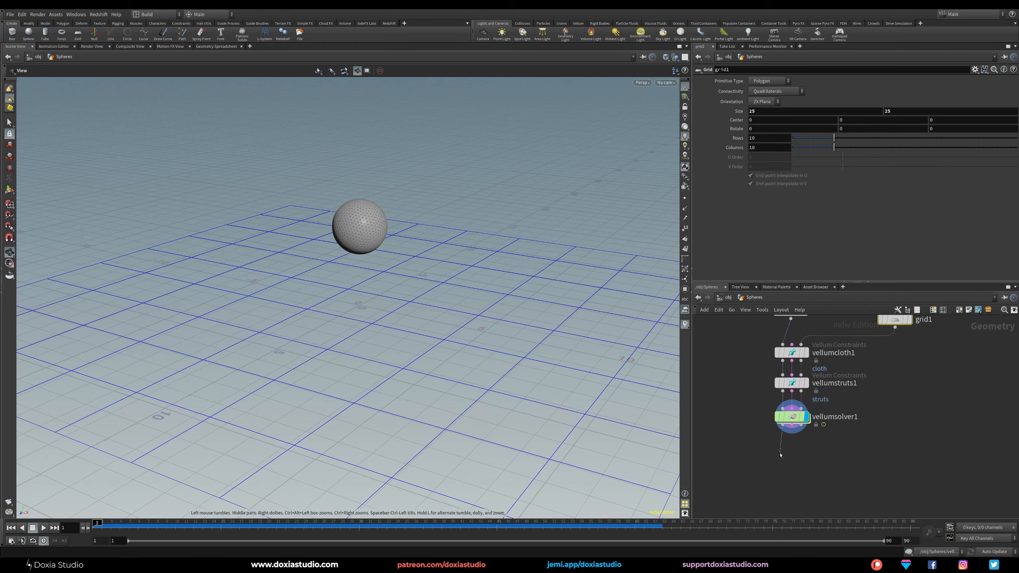
drag(780, 455, 779, 456)
text(post)
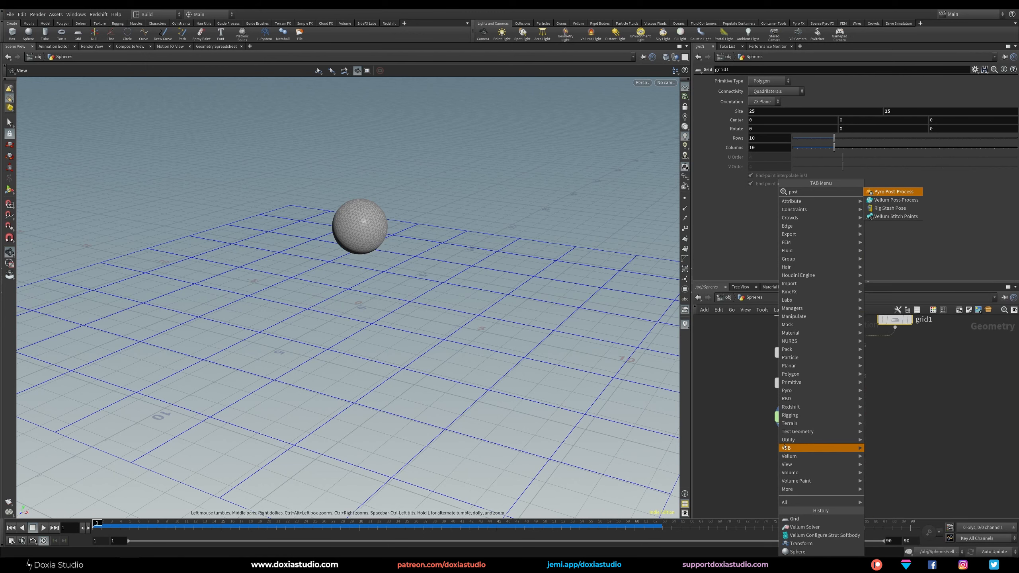
click(899, 201)
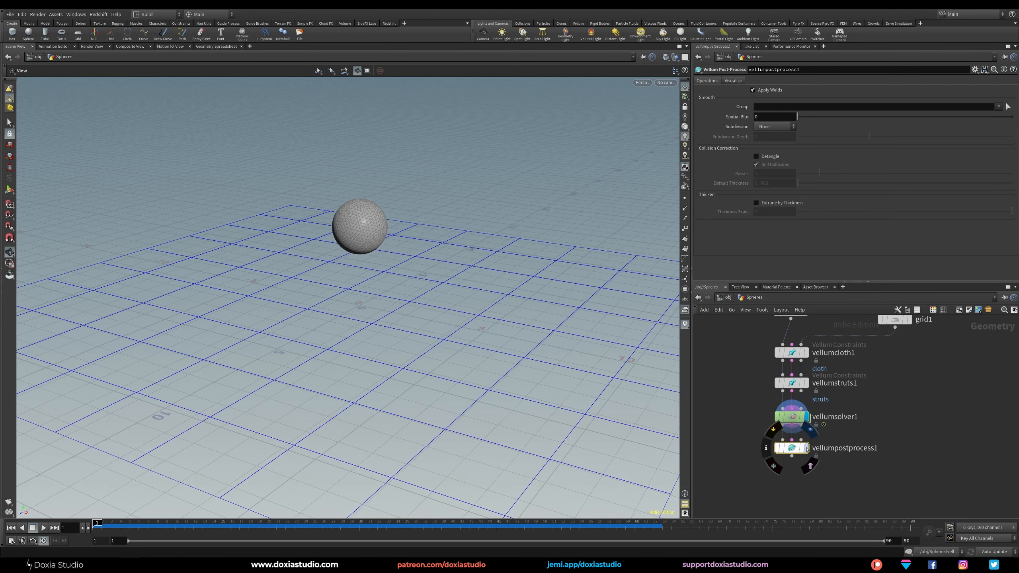
click(807, 448)
click(785, 127)
click(776, 139)
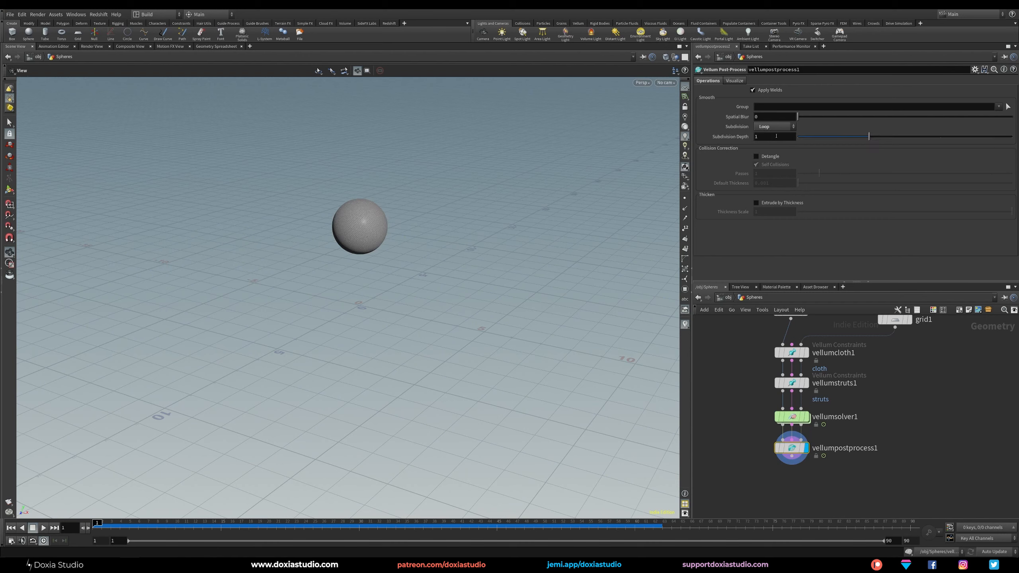
Play back the subdivided softbody simulation and return to the first frame.
click(43, 528)
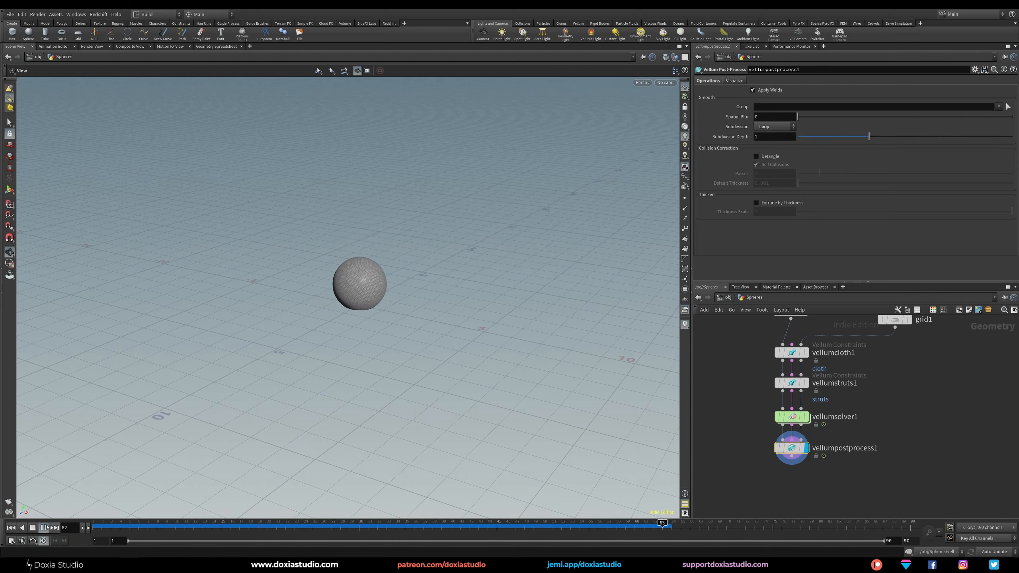
click(55, 527)
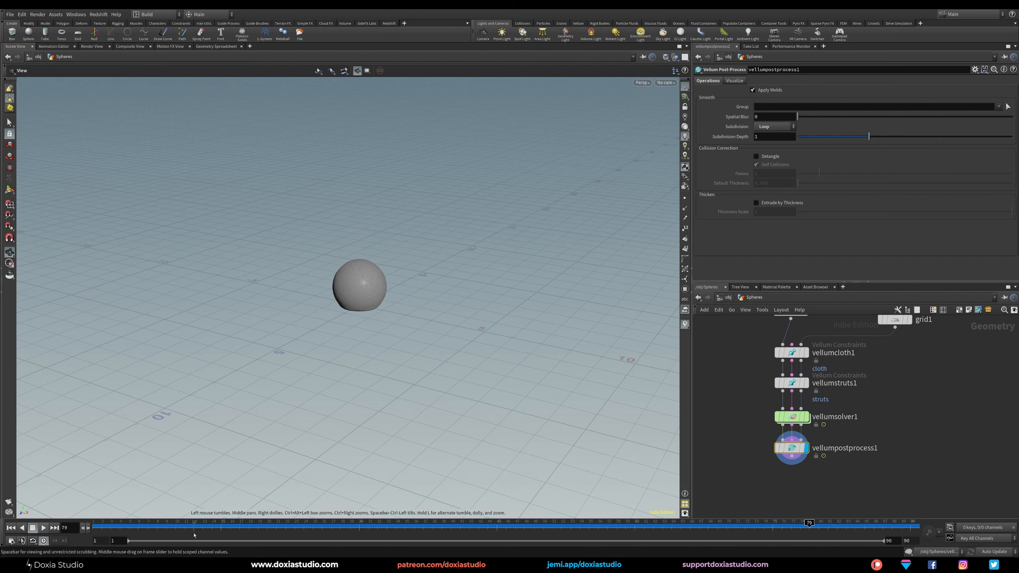
key(ctrl+Up)
Set the bend stiffness multiplier of the Vellum cloth constraints to 0.001.
click(817, 348)
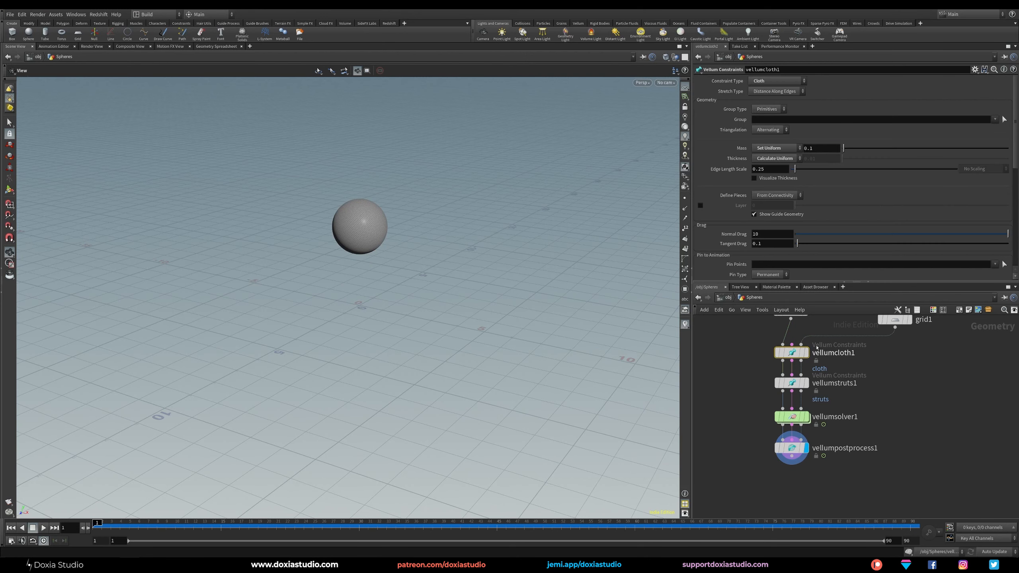
scroll(1003, 200, down, 8)
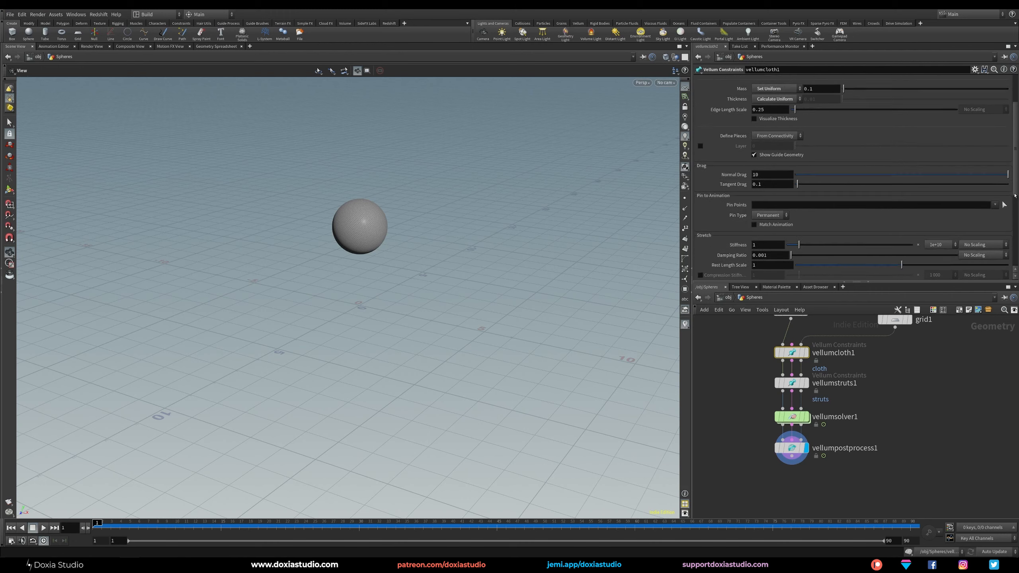
scroll(975, 233, down, 1)
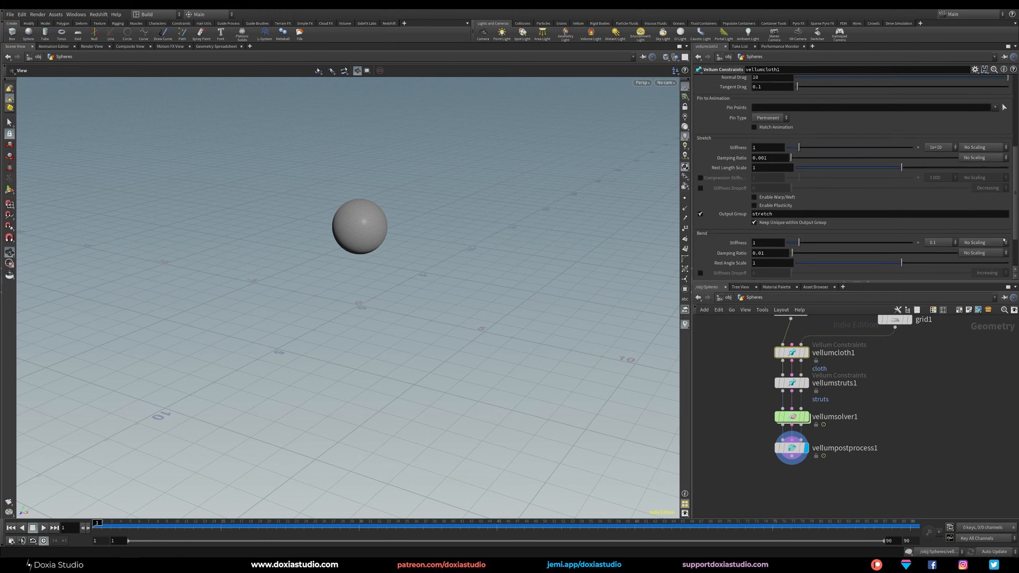
click(938, 222)
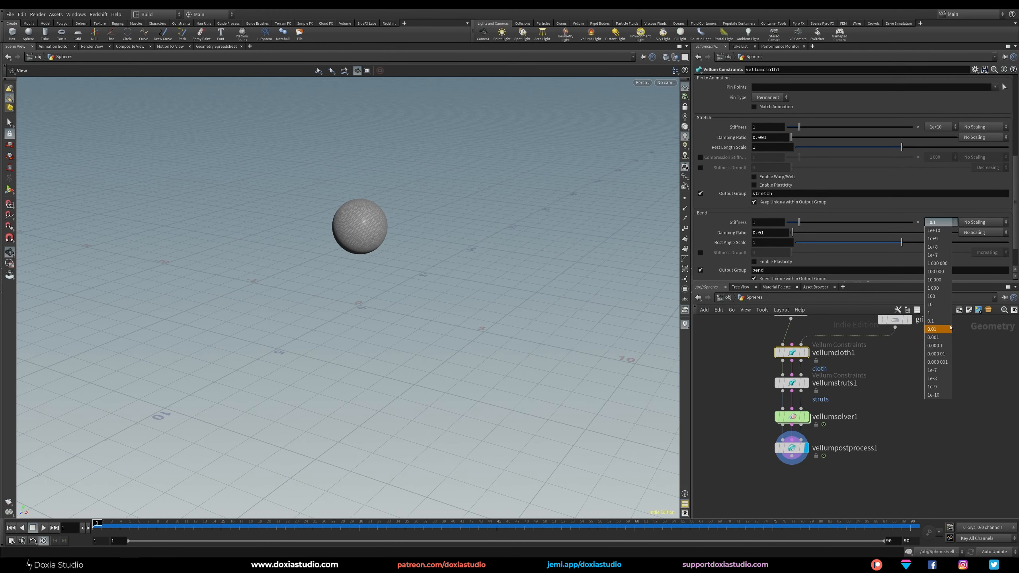
click(937, 337)
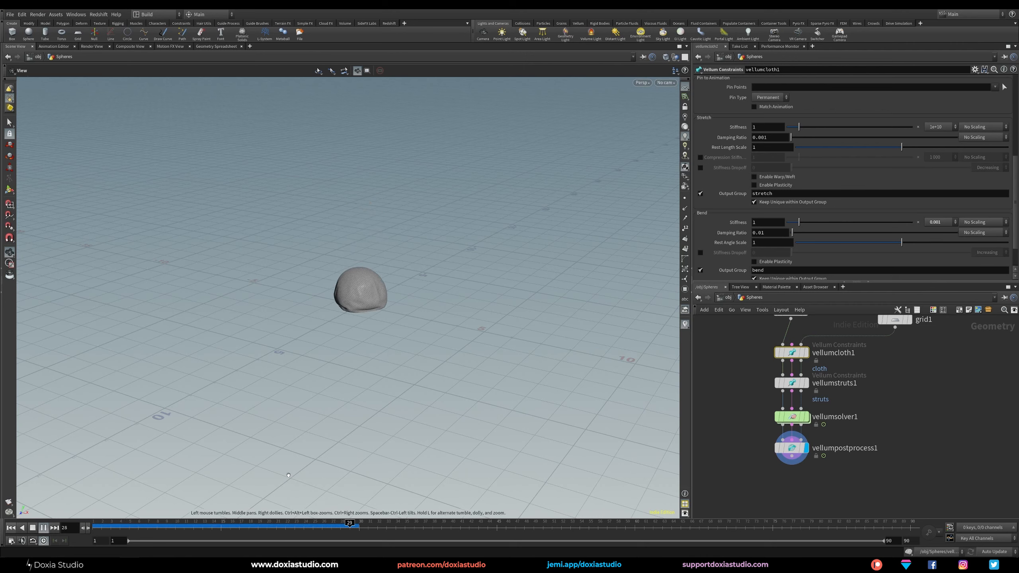
Play back the softened sphere's fall, select the Vellum struts constraints and return to the first frame.
click(44, 528)
click(792, 382)
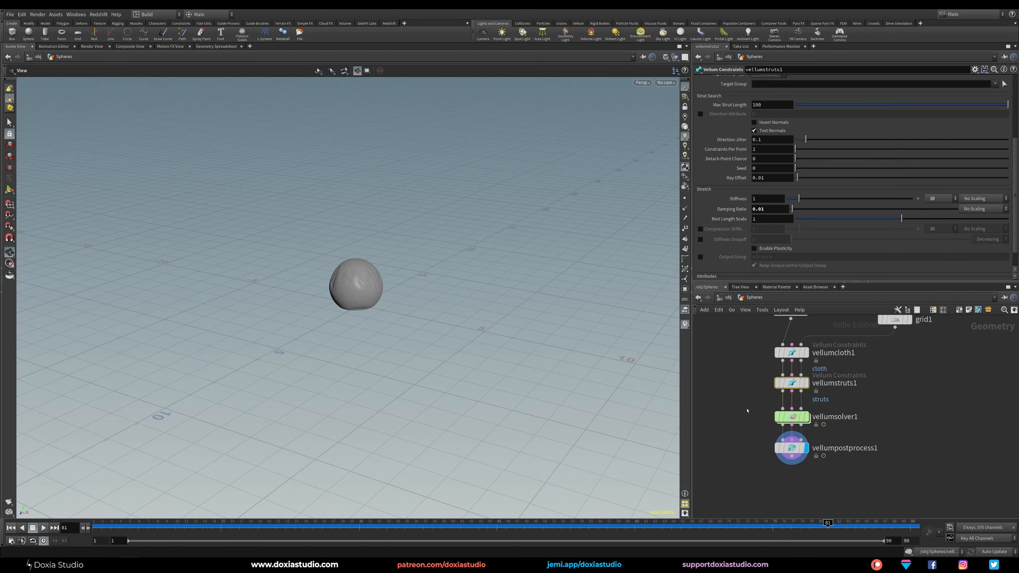
click(34, 530)
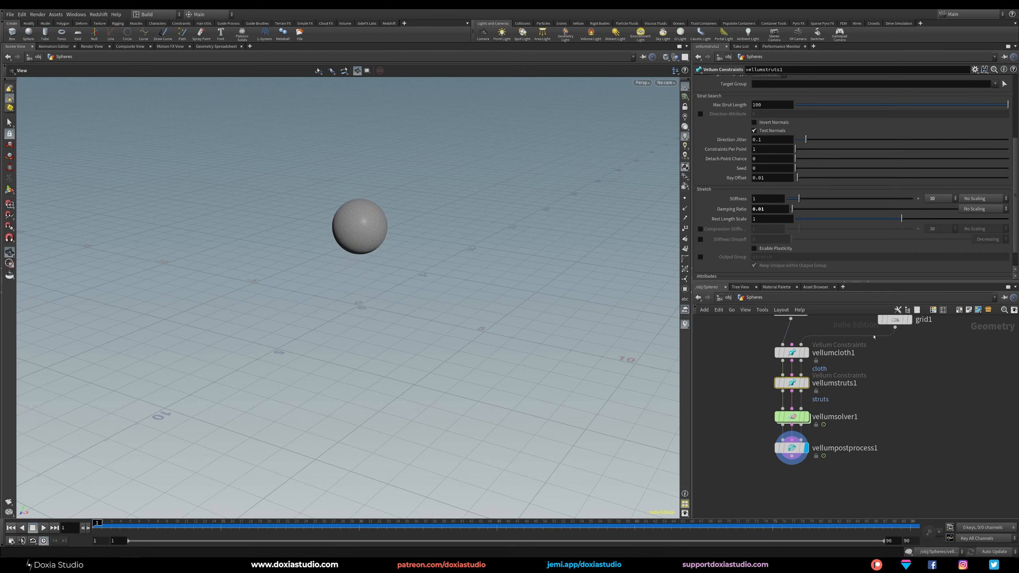
Try a stretch stiffness multiplier of 1 on the Vellum struts, play the simulation and return to frame 1.
drag(1014, 156, 1008, 171)
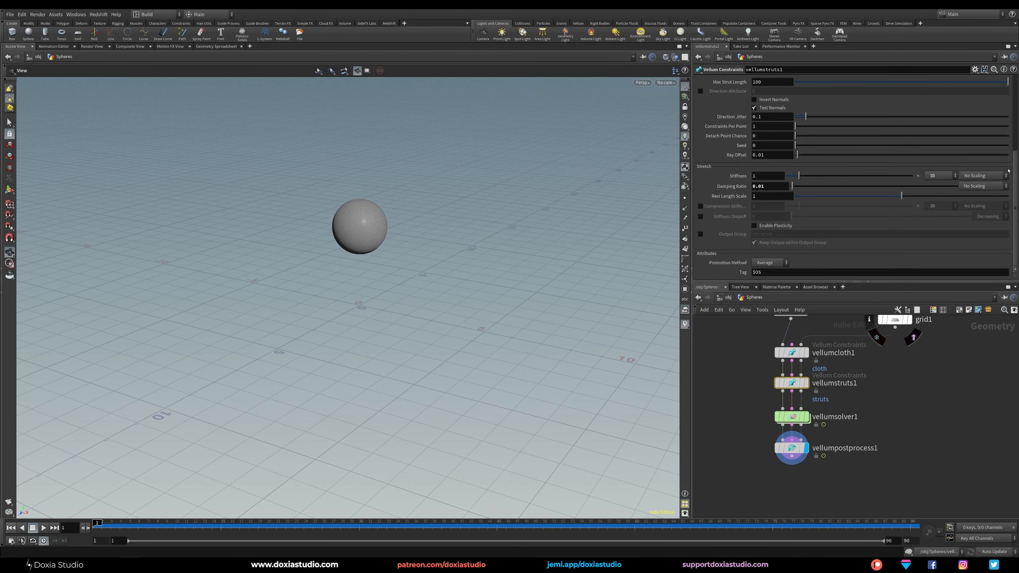
click(938, 177)
click(936, 268)
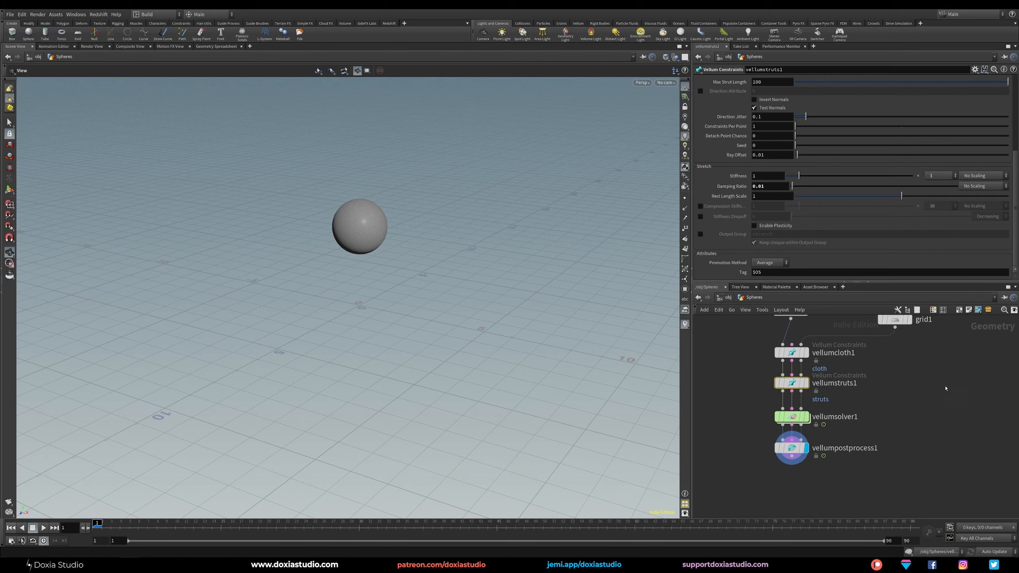
click(43, 528)
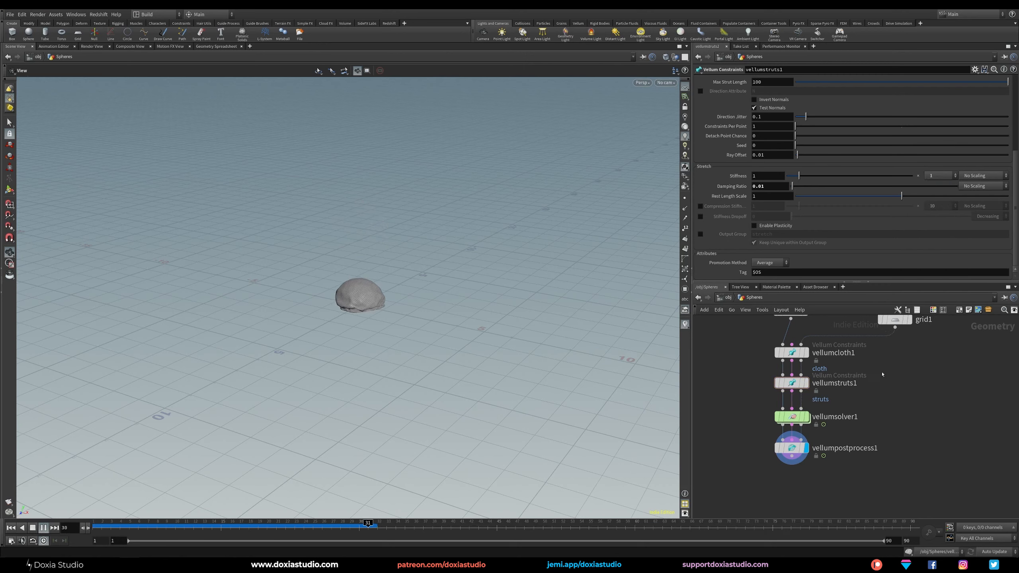
drag(167, 527, 95, 527)
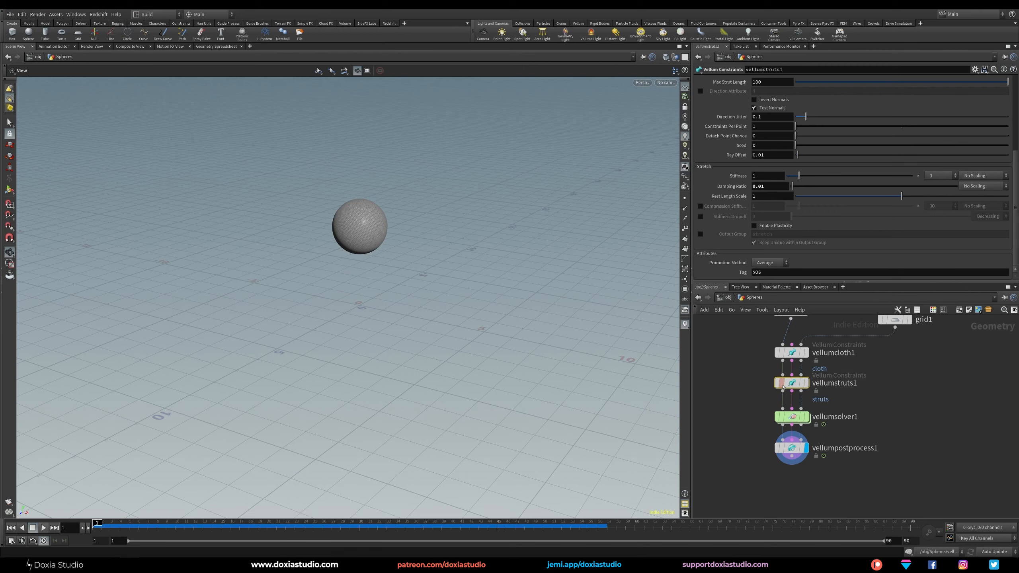
Restore the Vellum struts' stretch stiffness multiplier to 10.
click(954, 176)
click(944, 260)
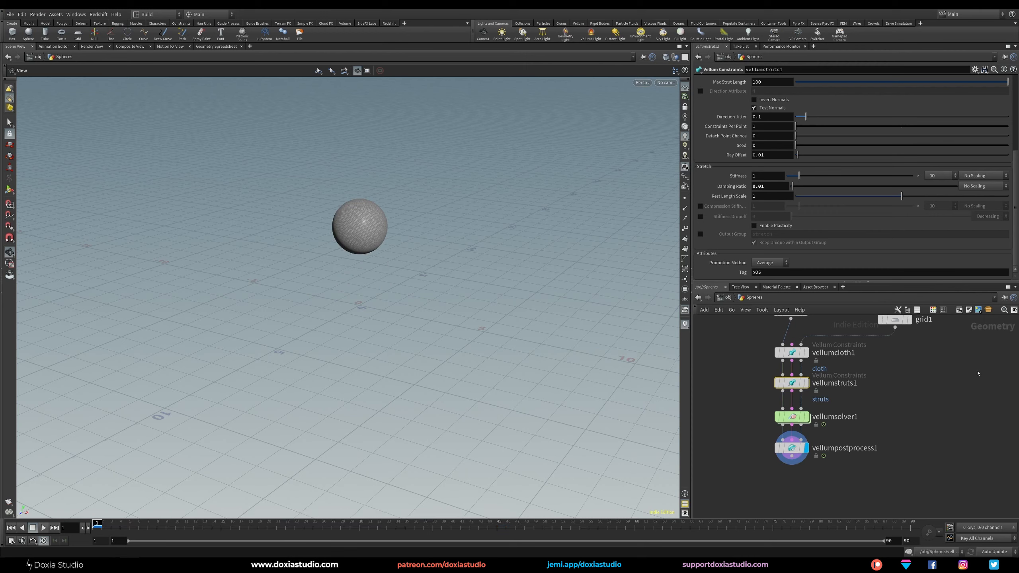
Rearrange the network so the transform and grid nodes sit on either side above the Vellum cloth constraints.
click(978, 373)
middle_drag(944, 359, 962, 424)
drag(879, 322, 757, 373)
click(859, 368)
middle_drag(946, 370, 923, 344)
drag(891, 357, 882, 346)
mouse_move(943, 374)
middle_down()
mouse_move(950, 391)
mouse_move(951, 382)
middle_up()
middle_drag(939, 432, 947, 380)
Append a Null node below the Vellum Post-Process node and make it the displayed node.
click(802, 457)
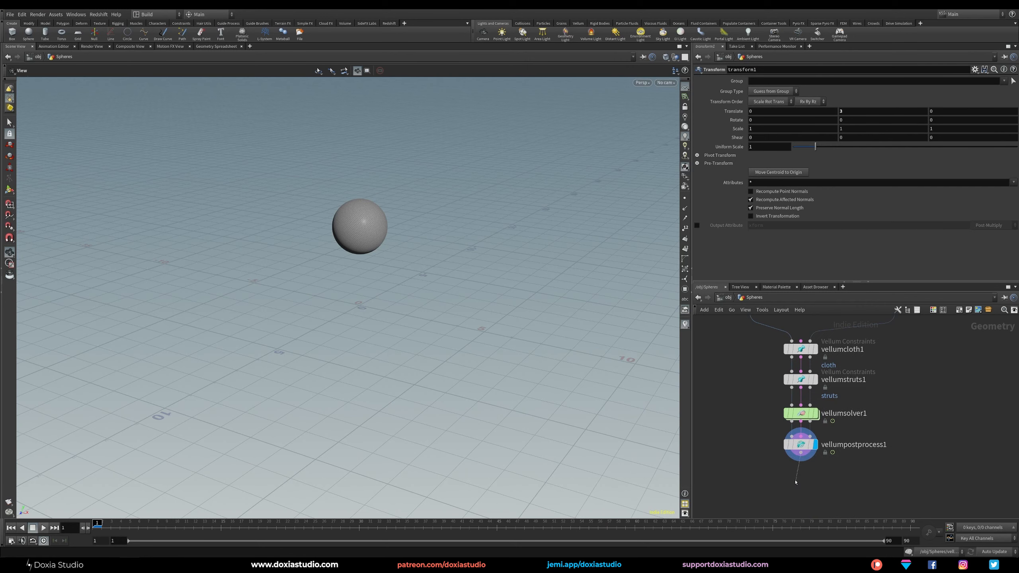
key(Tab)
text(null)
key(Return)
click(794, 479)
drag(794, 478, 800, 477)
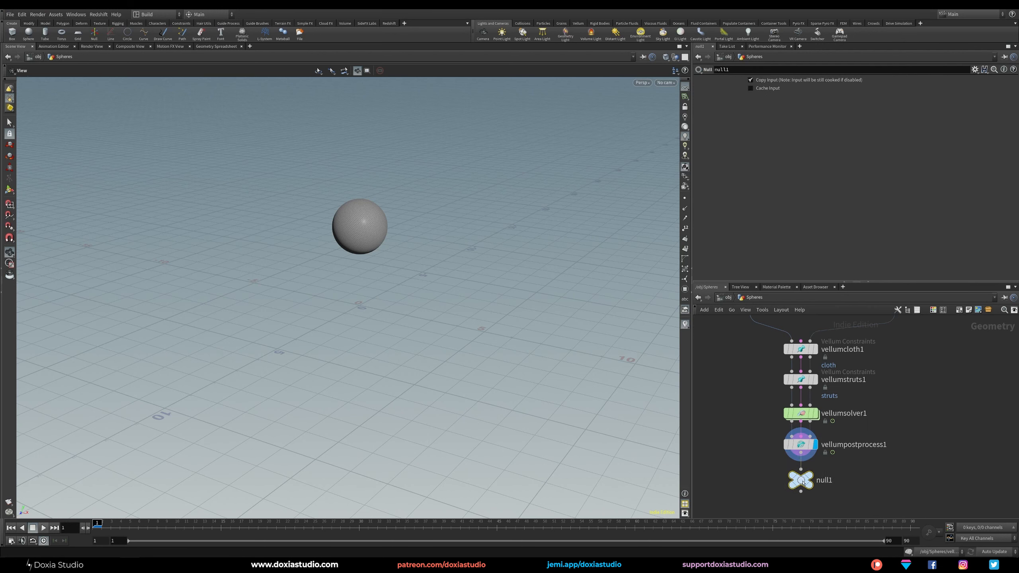
click(819, 462)
middle_drag(808, 494, 799, 449)
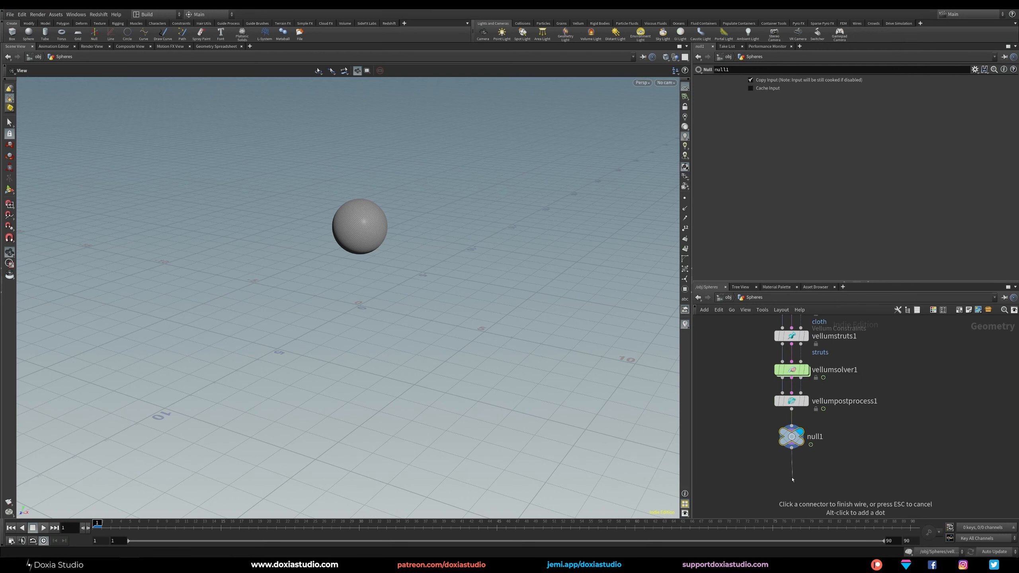
Move the sphere node farther above the transform node and bring the grid node closer to the transform.
middle_drag(954, 343, 949, 459)
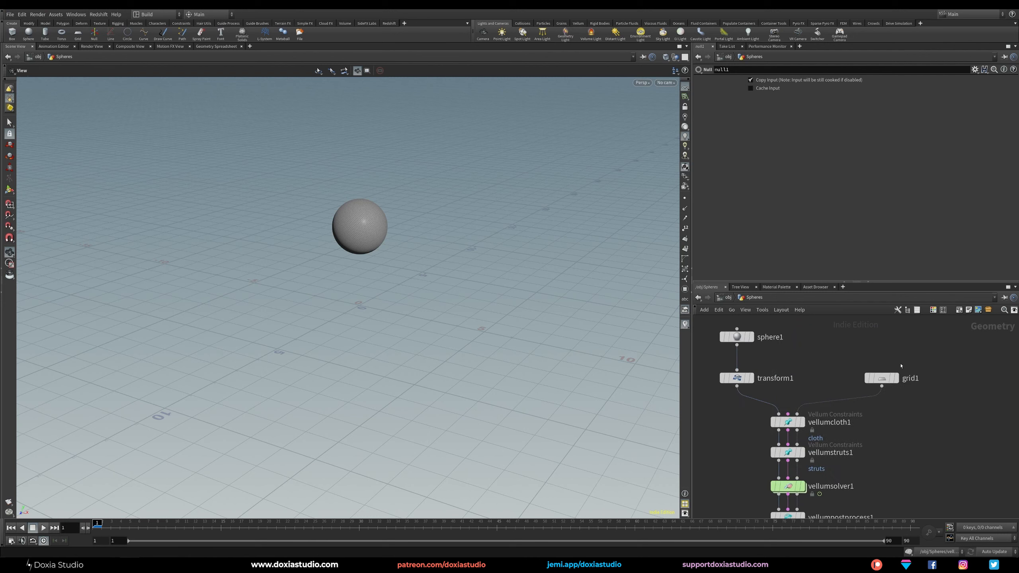
middle_drag(820, 347, 831, 404)
drag(742, 381, 736, 357)
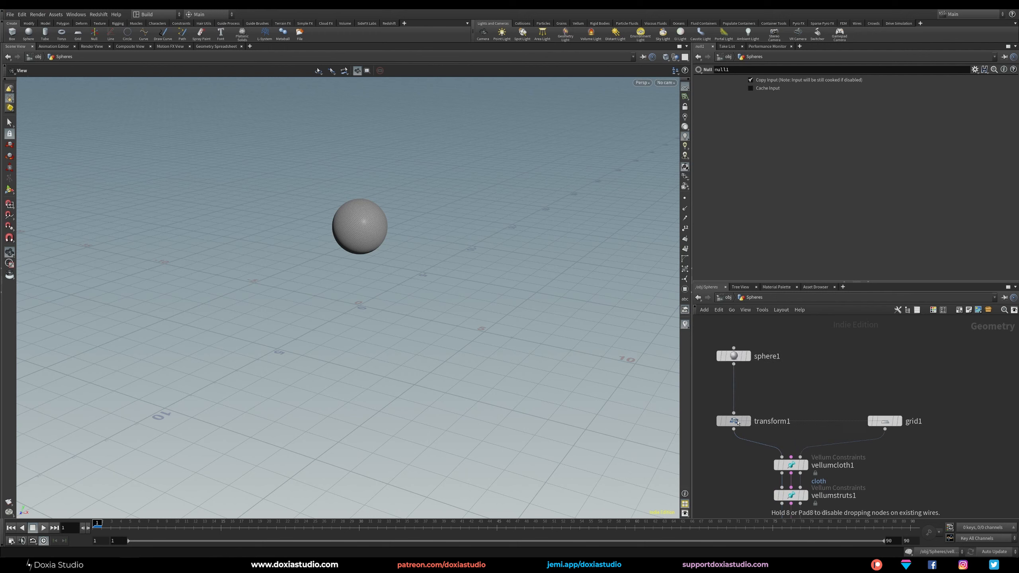
middle_drag(734, 357, 746, 378)
drag(746, 378, 746, 363)
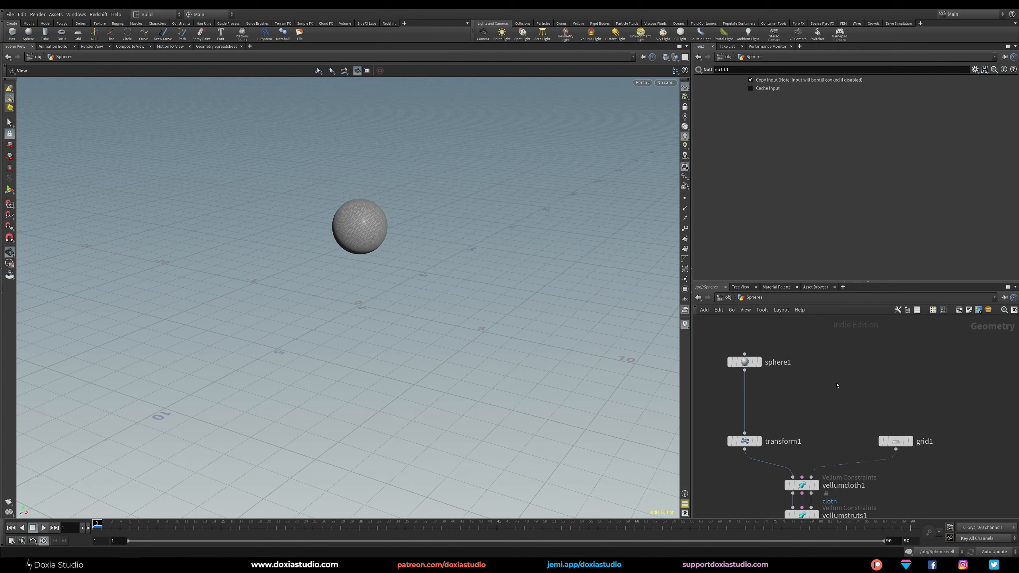
mouse_move(820, 384)
middle_down()
mouse_move(836, 390)
mouse_move(827, 378)
middle_up()
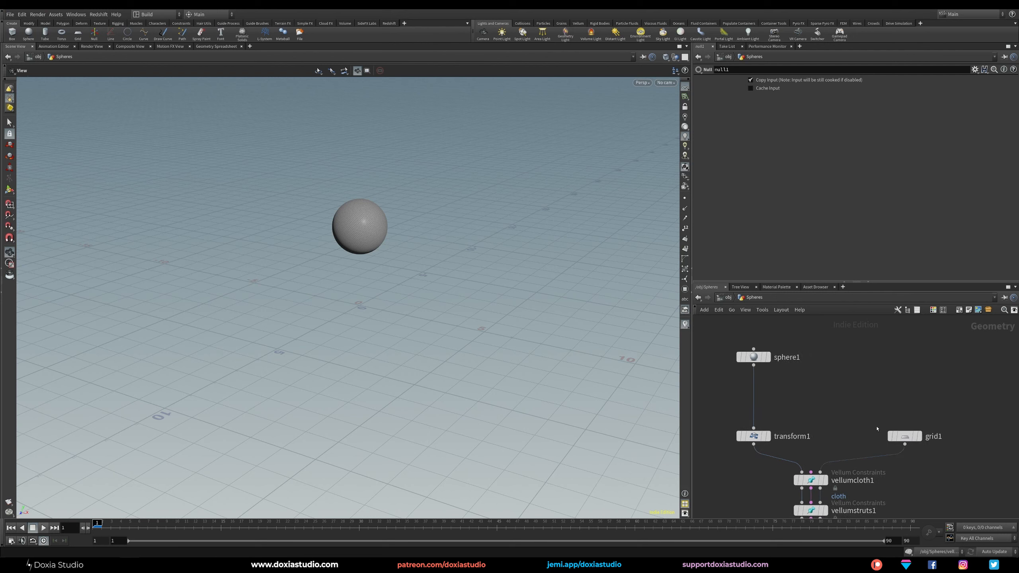
drag(903, 437, 859, 436)
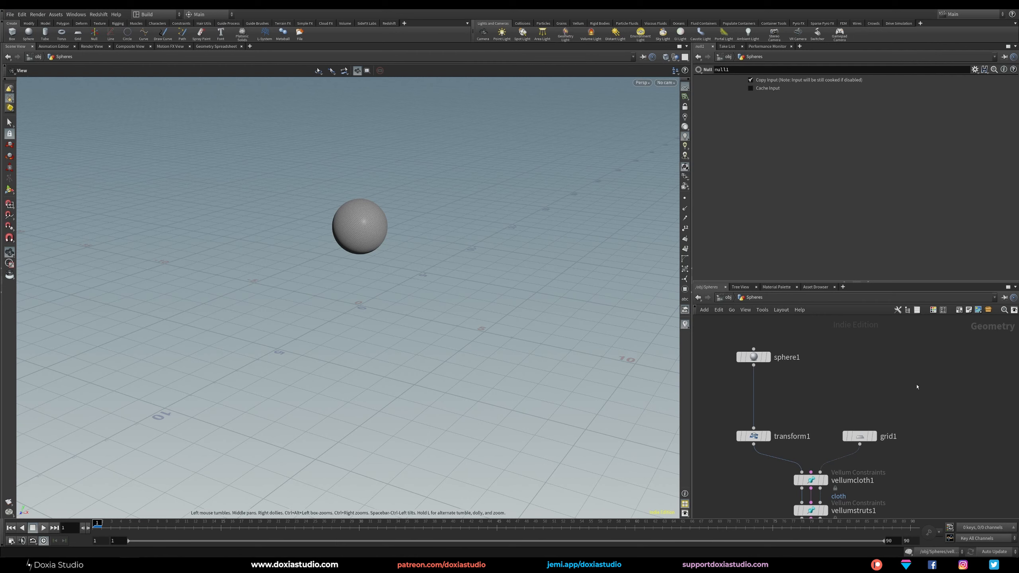
middle_drag(923, 379, 914, 326)
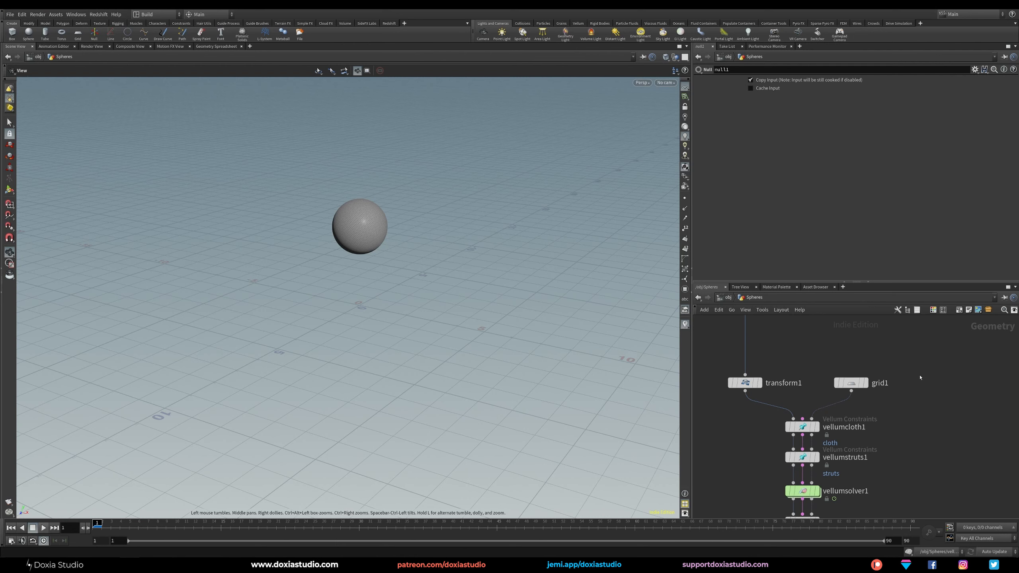
middle_drag(926, 366, 920, 395)
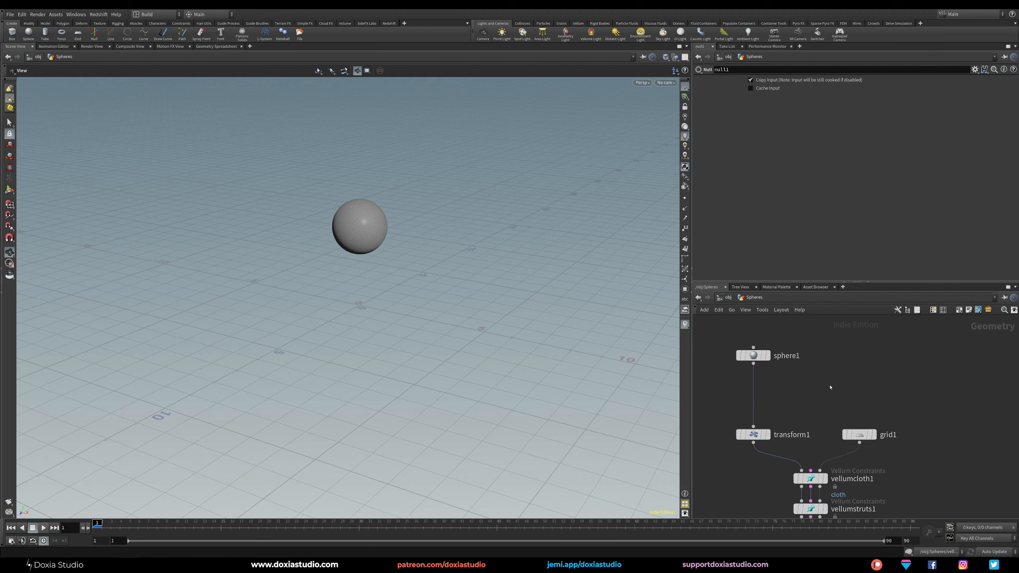
Add a Box node beside the sphere node in the network and display it.
key(Tab)
key(Escape)
key(Tab)
text(box)
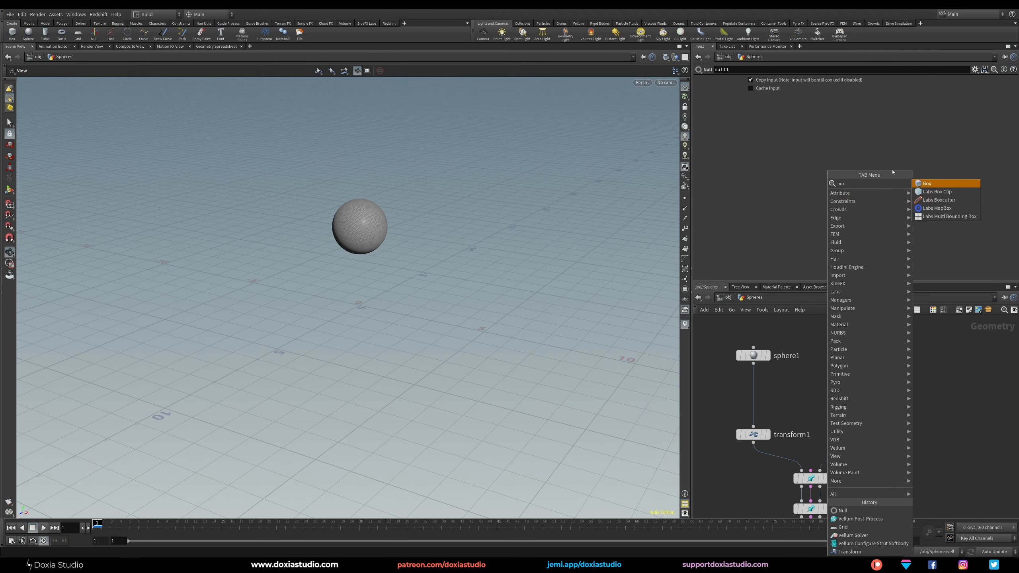
click(926, 184)
click(855, 340)
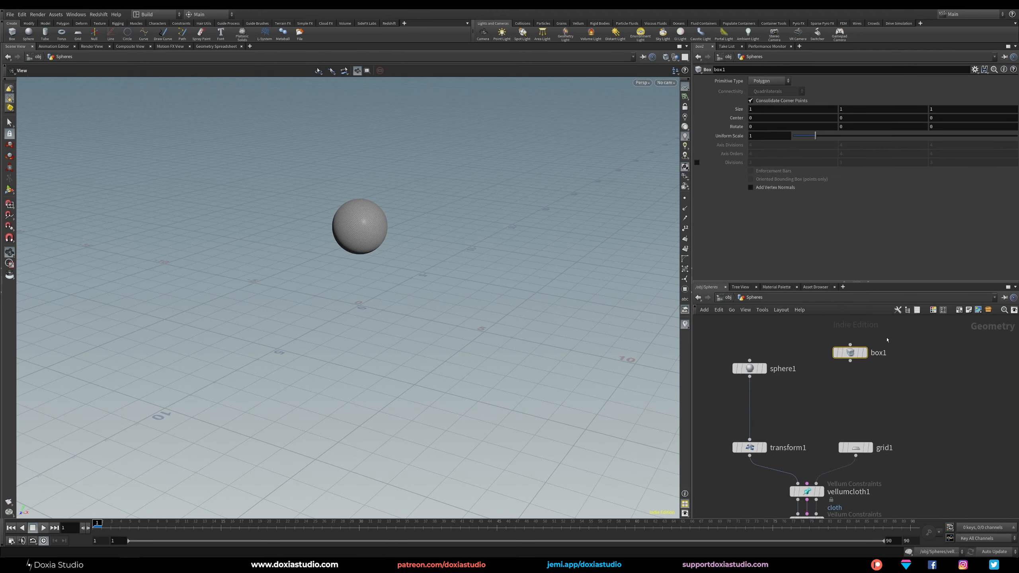
click(864, 352)
Set the box's size to 4 on all three axes.
drag(756, 110, 742, 115)
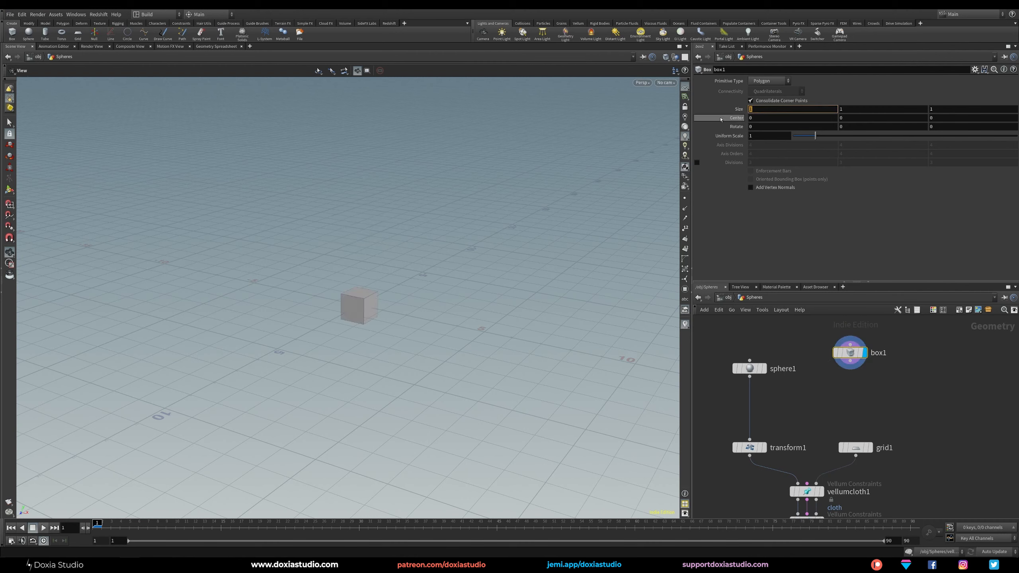
text(4)
drag(851, 109, 838, 109)
text(4)
click(939, 109)
text(4)
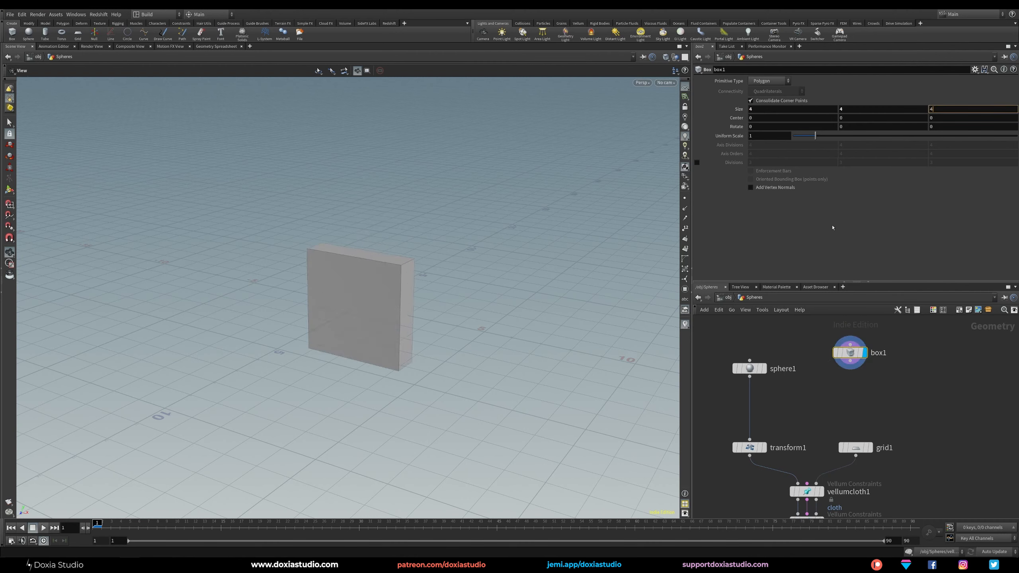
key(Return)
Append an IsoOffset node below the box and display its fog volume.
key(Tab)
text(iso)
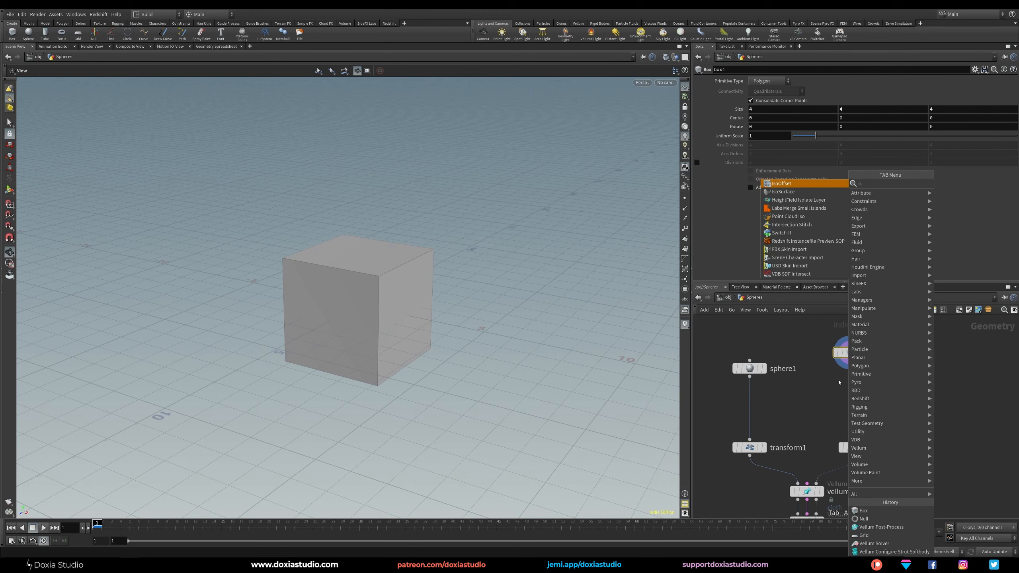
key(Return)
click(863, 387)
drag(887, 412, 831, 333)
drag(850, 388, 852, 357)
click(864, 375)
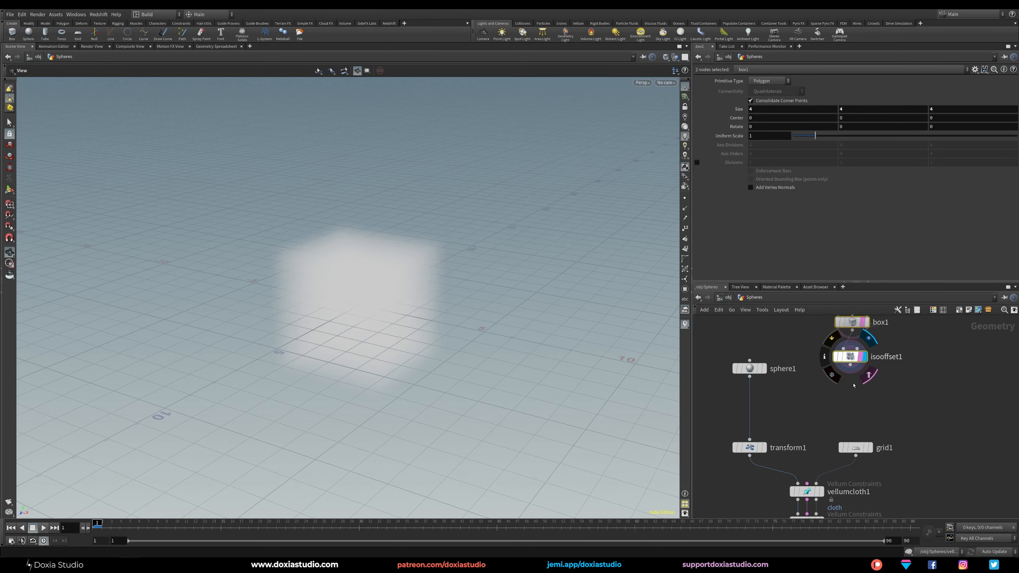
click(888, 379)
click(868, 375)
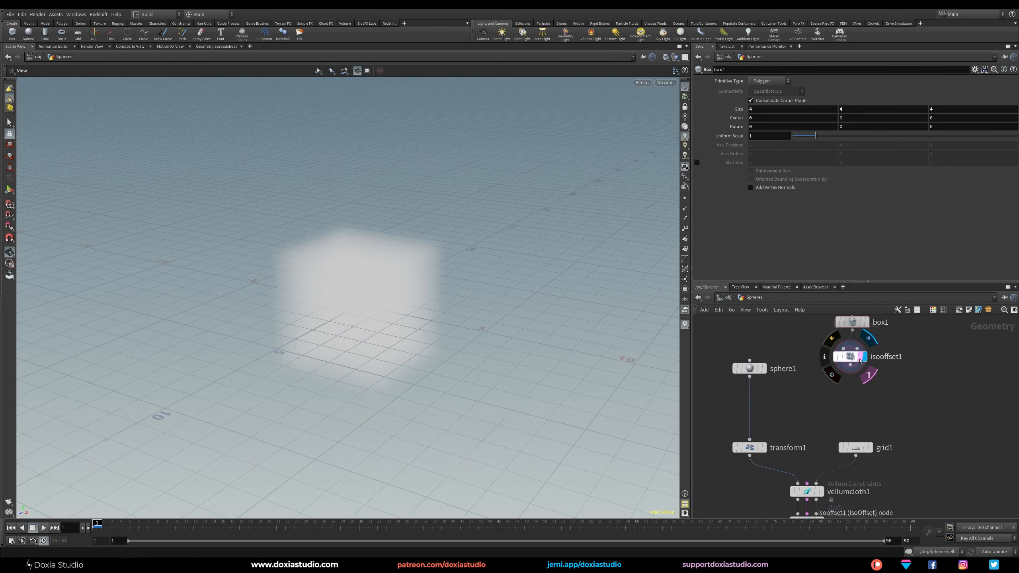
Append a Scatter node below the IsoOffset node and display the scattered points.
key(Tab)
text(scatter)
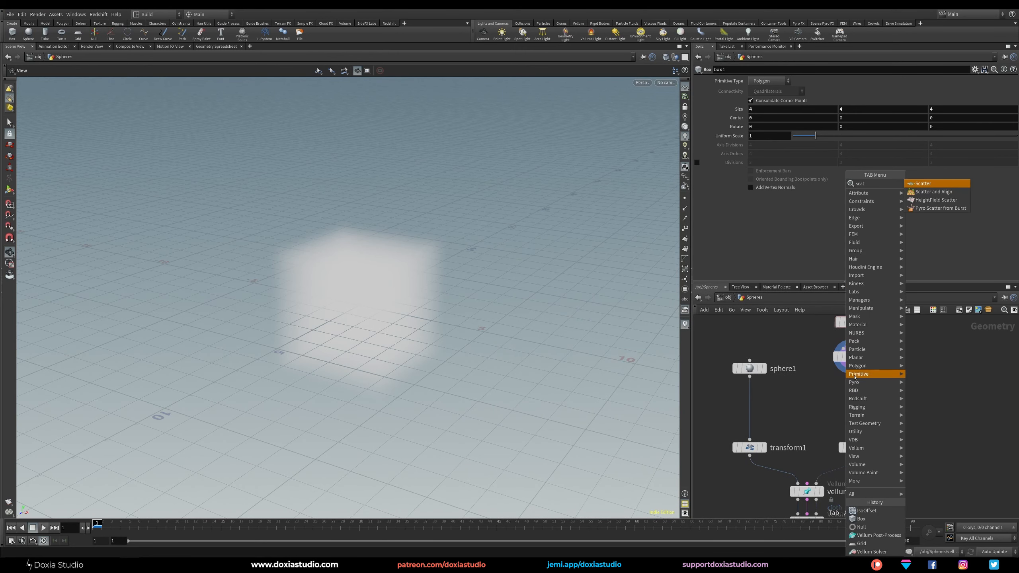
key(Return)
click(848, 394)
click(860, 393)
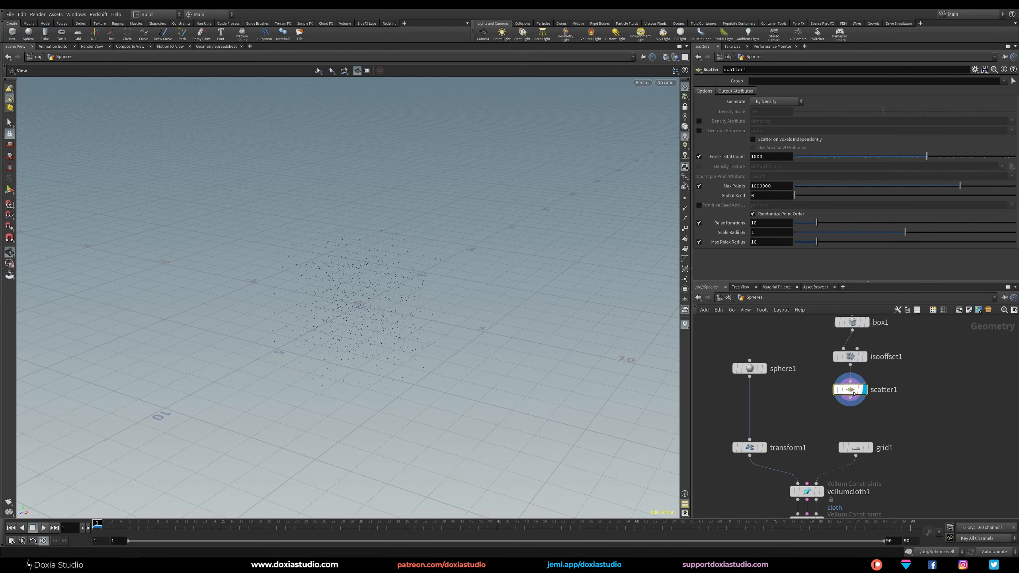
Disable the scatter's Relax Iterations and set its Force Total Count to 10.
click(699, 223)
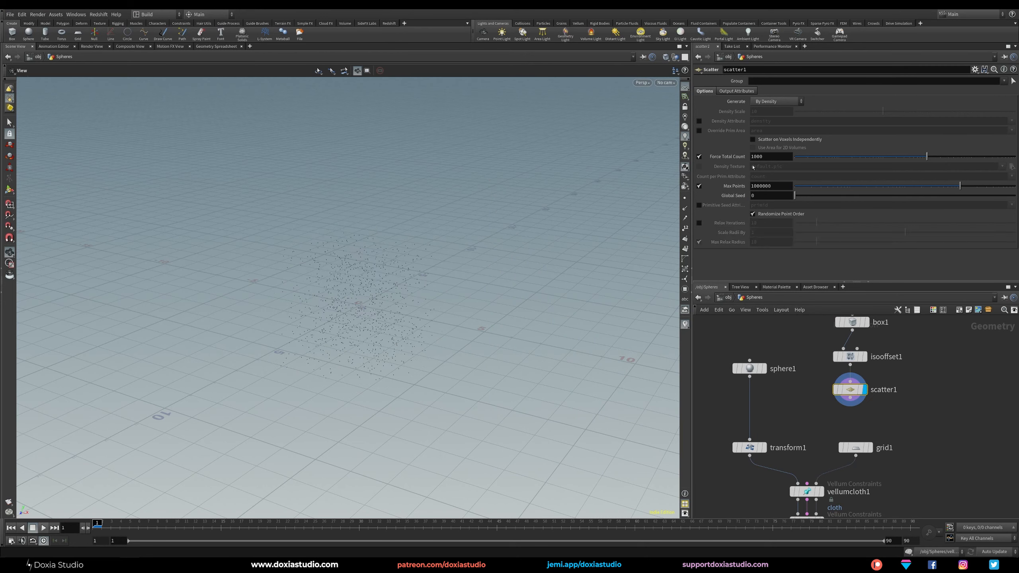
double_click(773, 157)
text(10)
key(Return)
key(Tab)
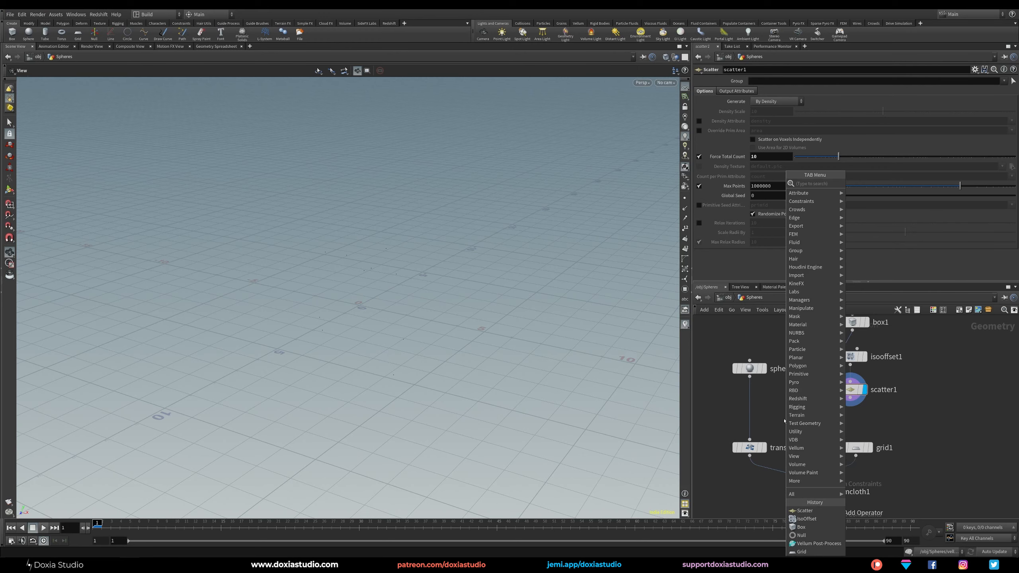
text(copy)
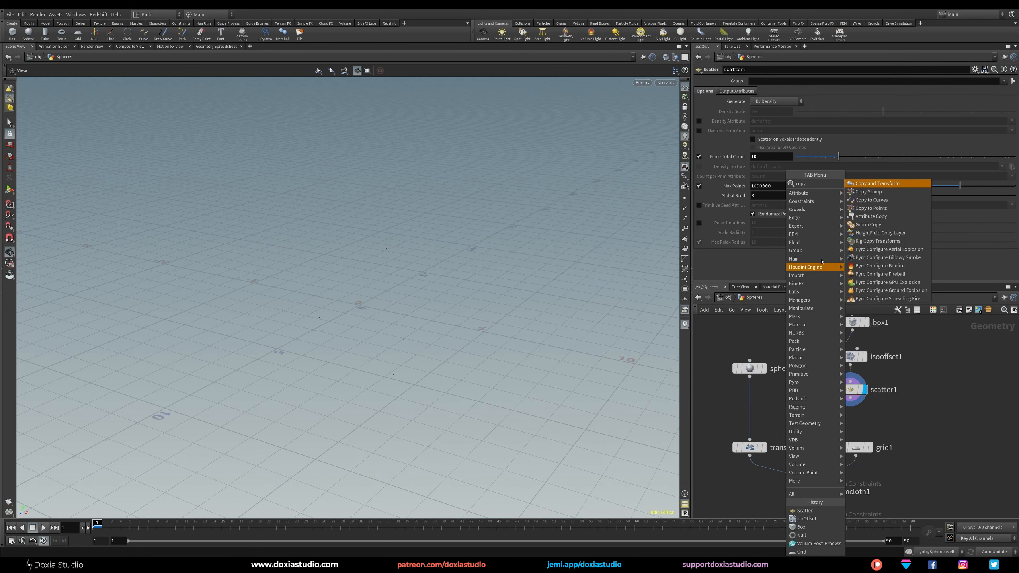
click(888, 224)
key(Escape)
key(Tab)
text(cop)
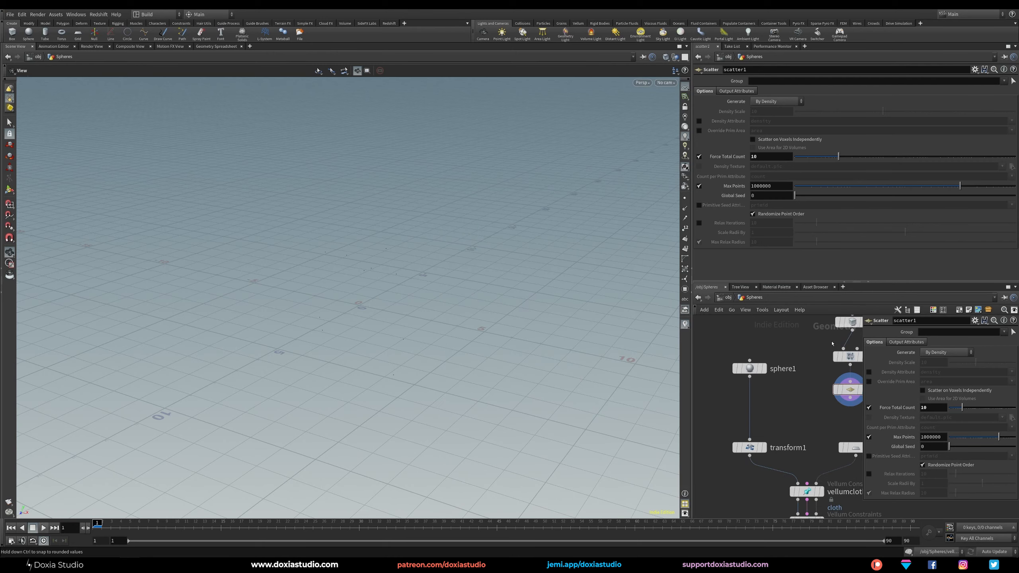
text(p)
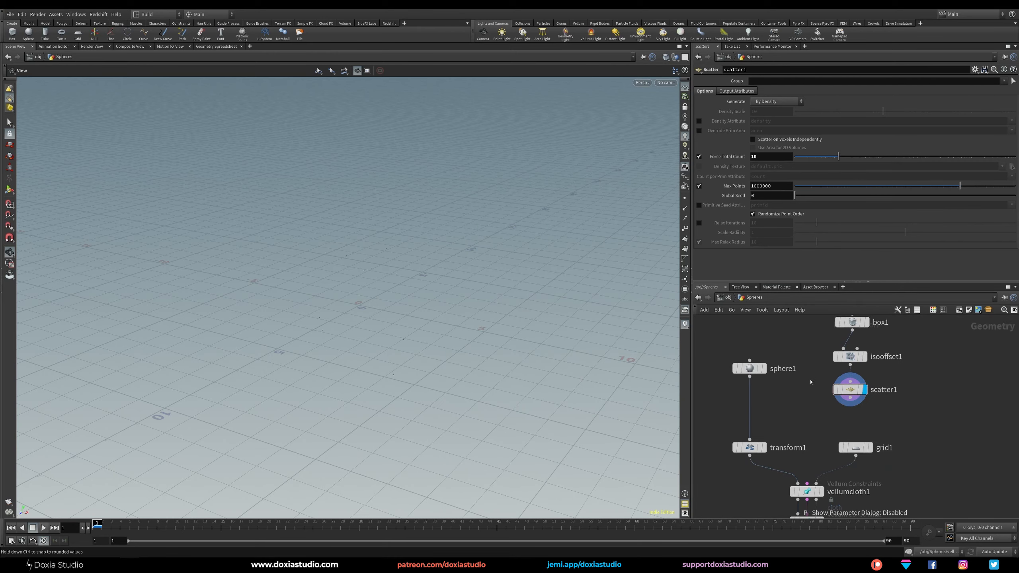
Insert a Copy to Points node between the sphere and transform nodes, using the scattered points as targets, and display it.
key(Tab)
text(copy)
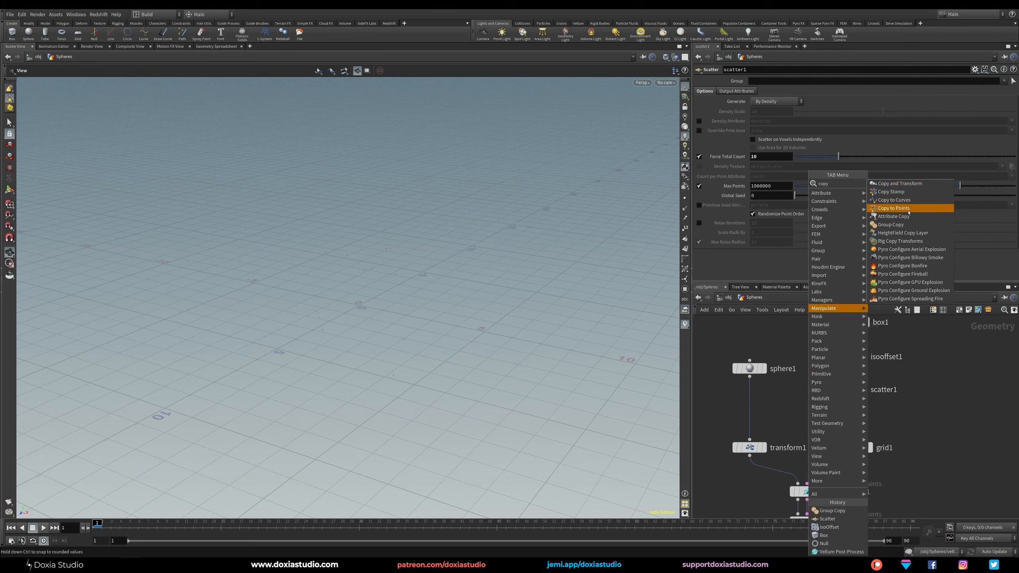
click(911, 207)
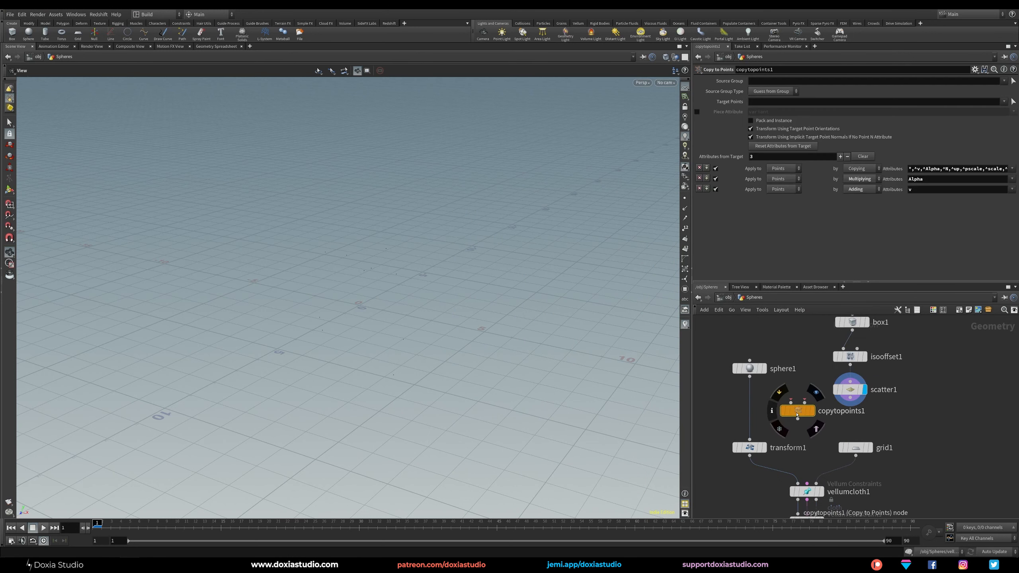
click(755, 417)
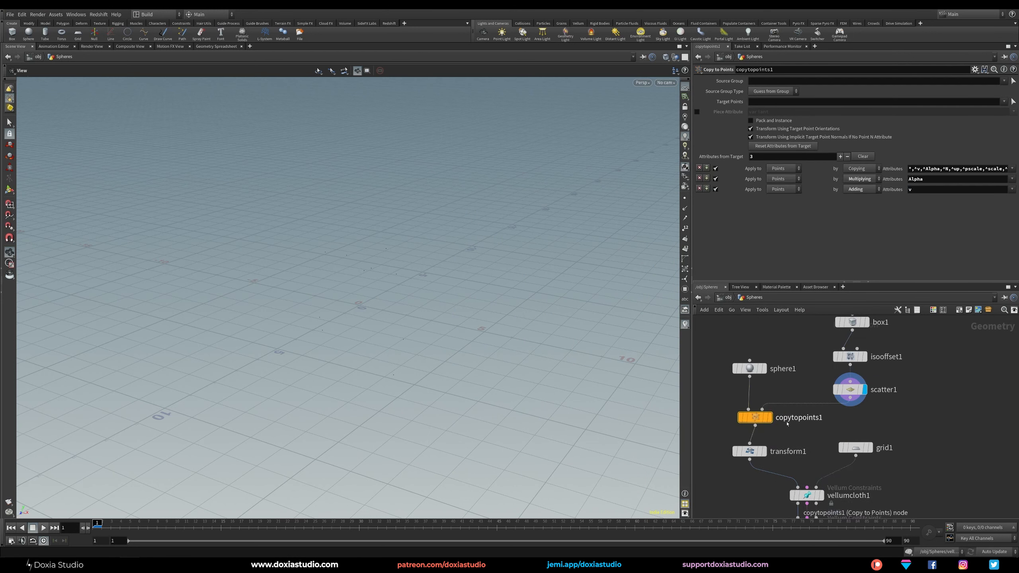
click(767, 419)
drag(321, 308, 366, 320)
drag(749, 369, 731, 362)
Insert an Attribute Randomize node between the Scatter and Copy to Points nodes.
click(852, 323)
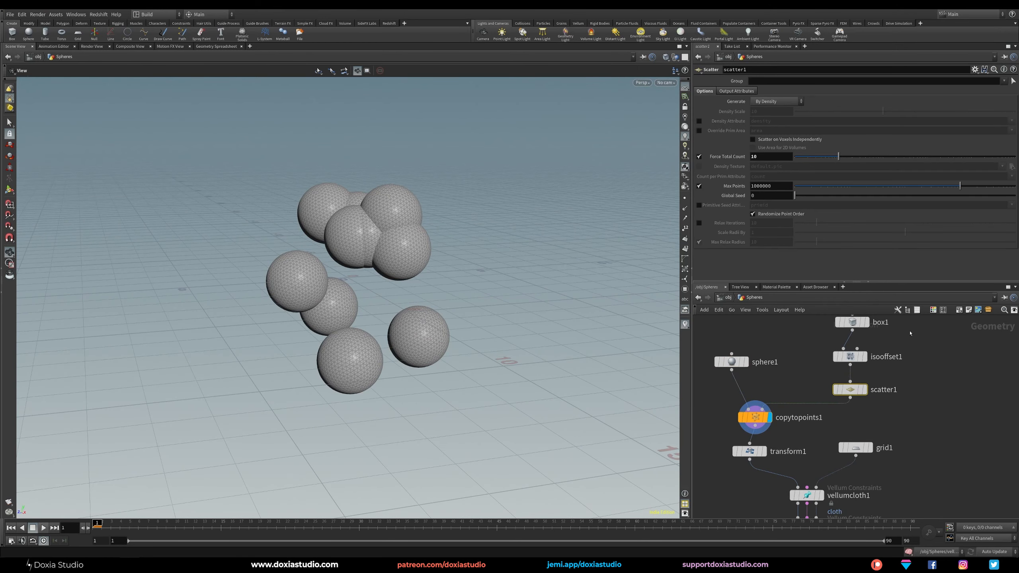
middle_drag(766, 345, 760, 367)
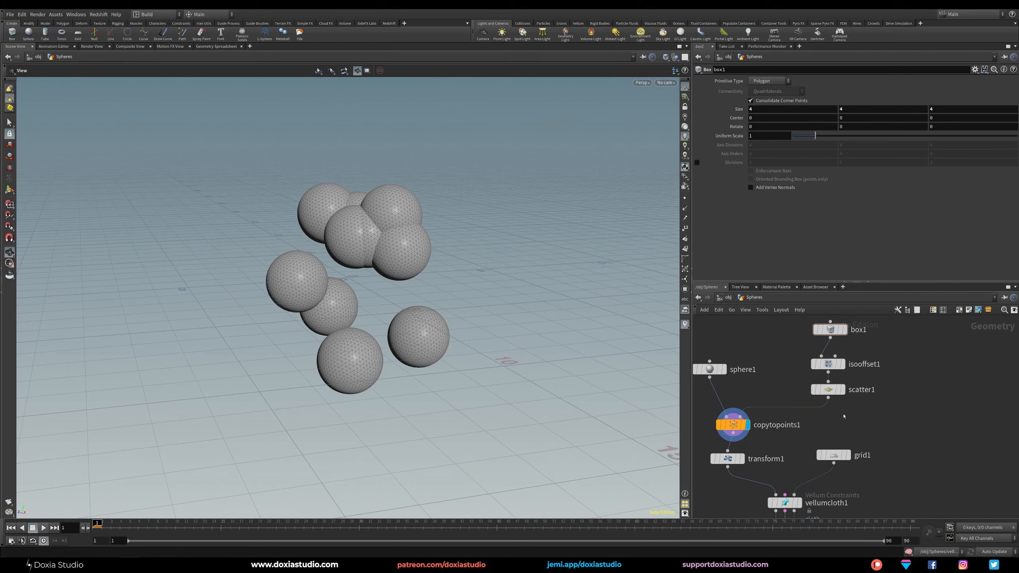
key(Tab)
text(attr)
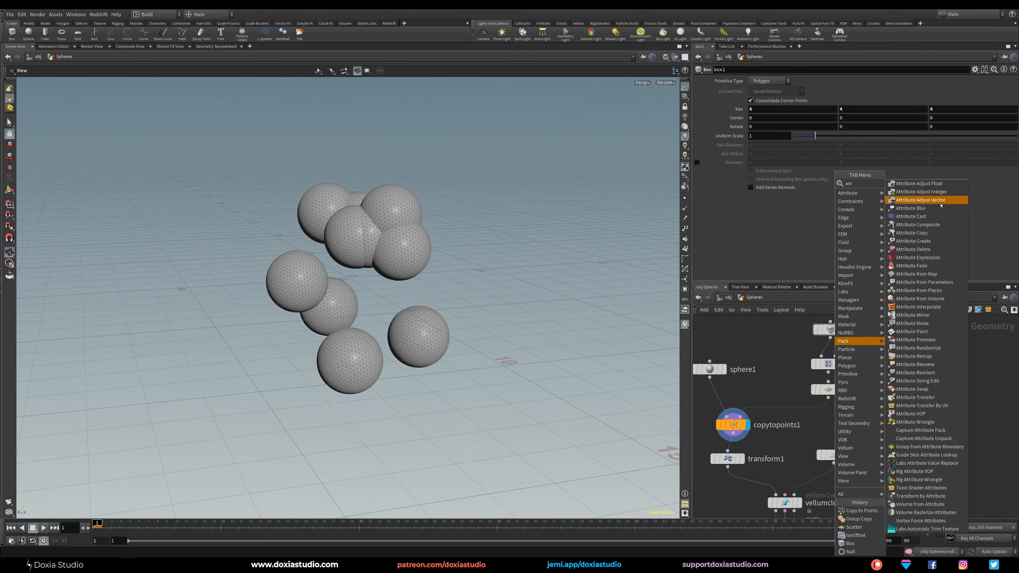
text( ra)
click(932, 185)
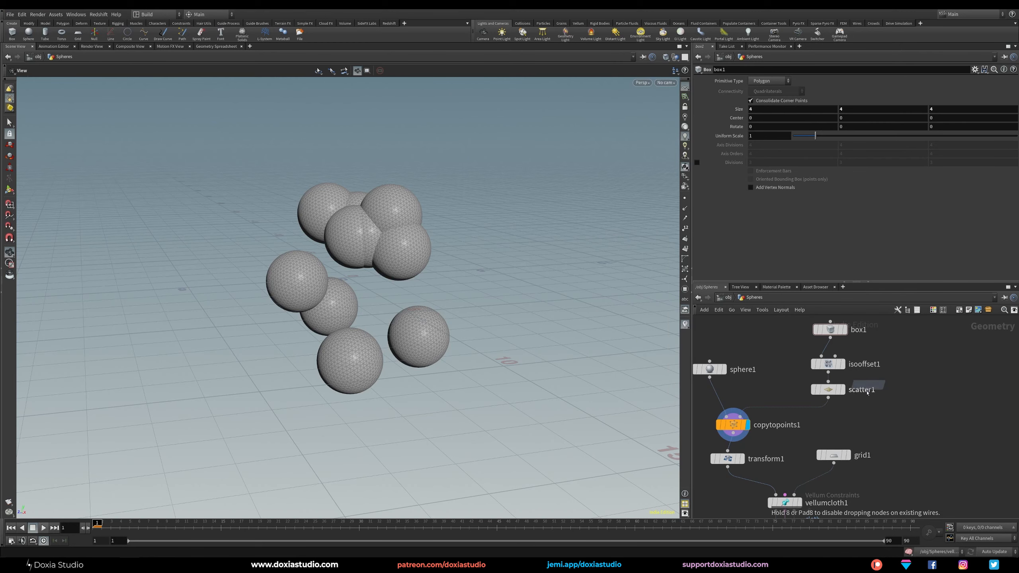
click(859, 411)
drag(860, 411, 805, 423)
Set the randomized attribute name to pscale and align the node beneath the Scatter node.
double_click(775, 114)
text(pscale)
key(Return)
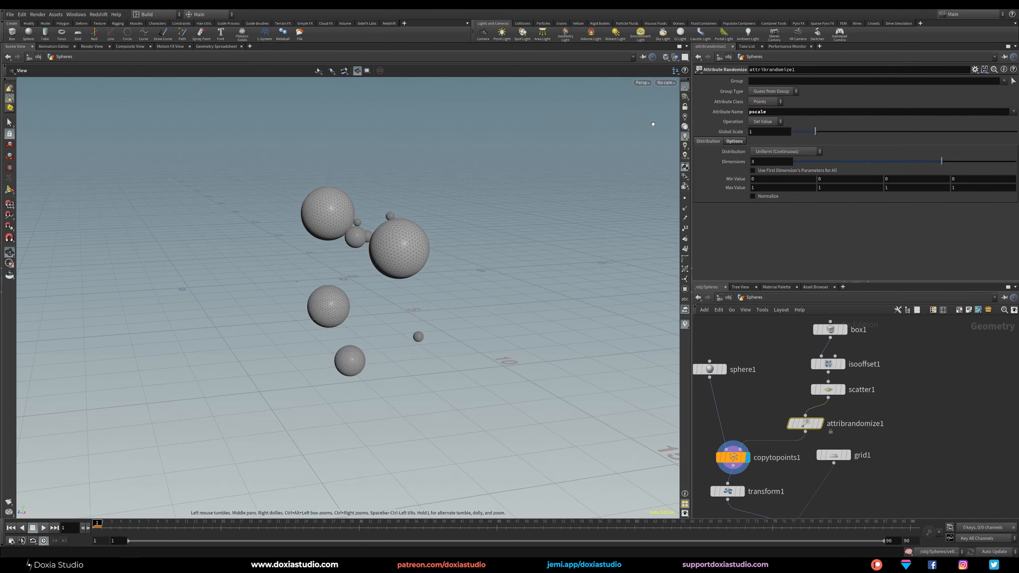
drag(332, 282, 334, 309)
drag(806, 424, 829, 418)
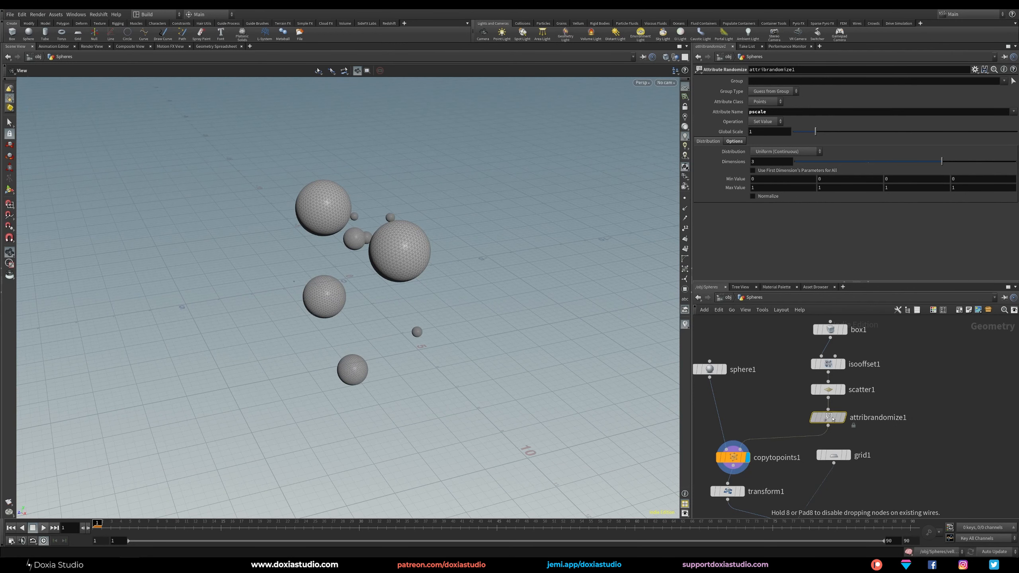
Set the pscale randomization to 1 dimension, with a minimum value of 0.25 and a maximum value of 0.5.
click(830, 389)
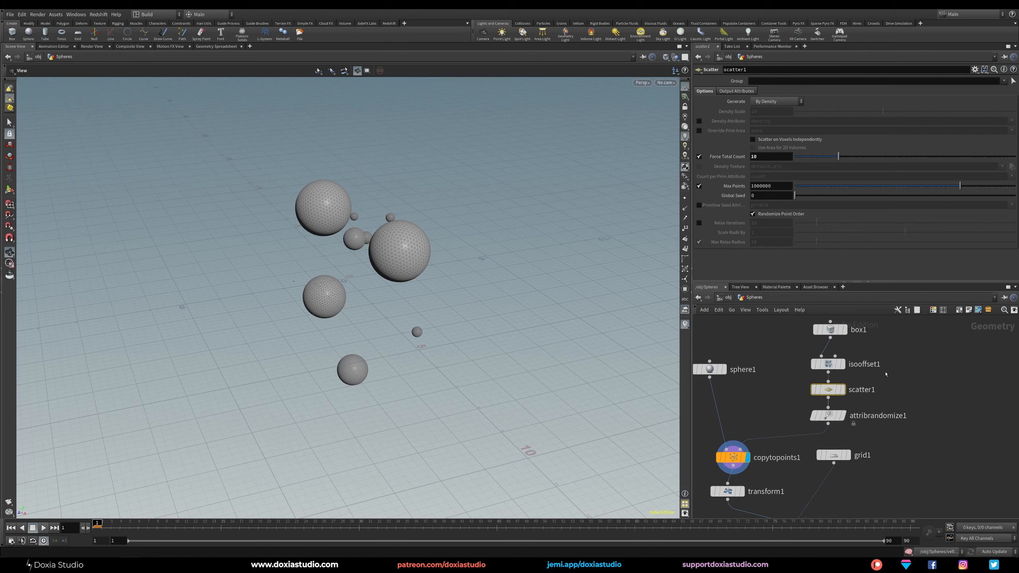
click(828, 416)
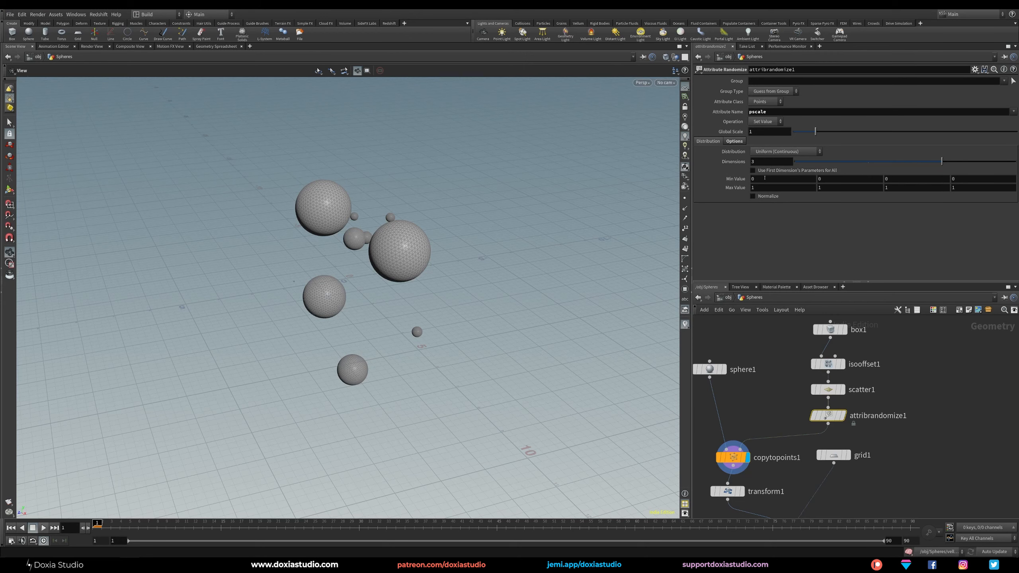
double_click(778, 160)
text(1)
key(Return)
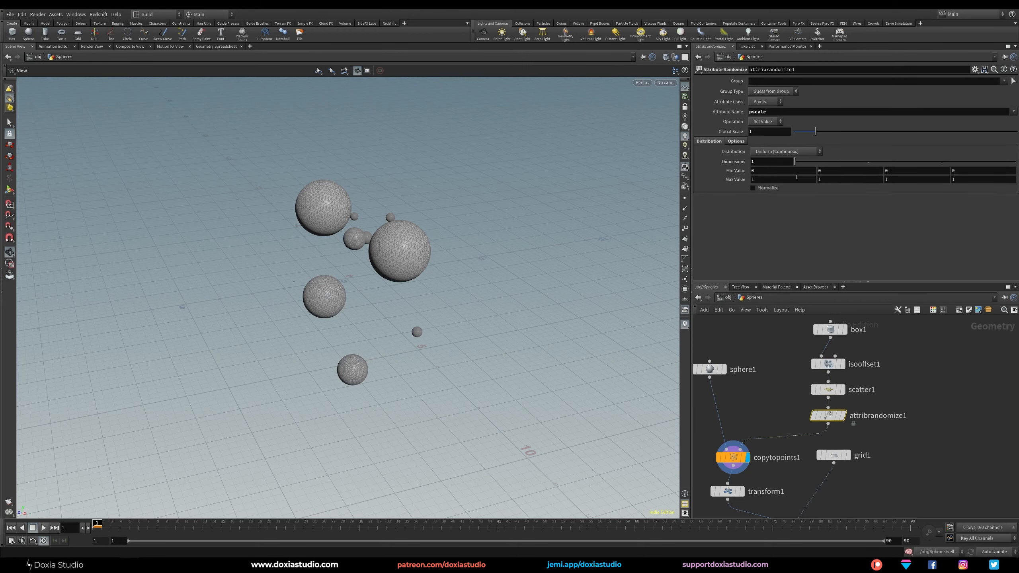
double_click(761, 180)
text(0.5)
key(Return)
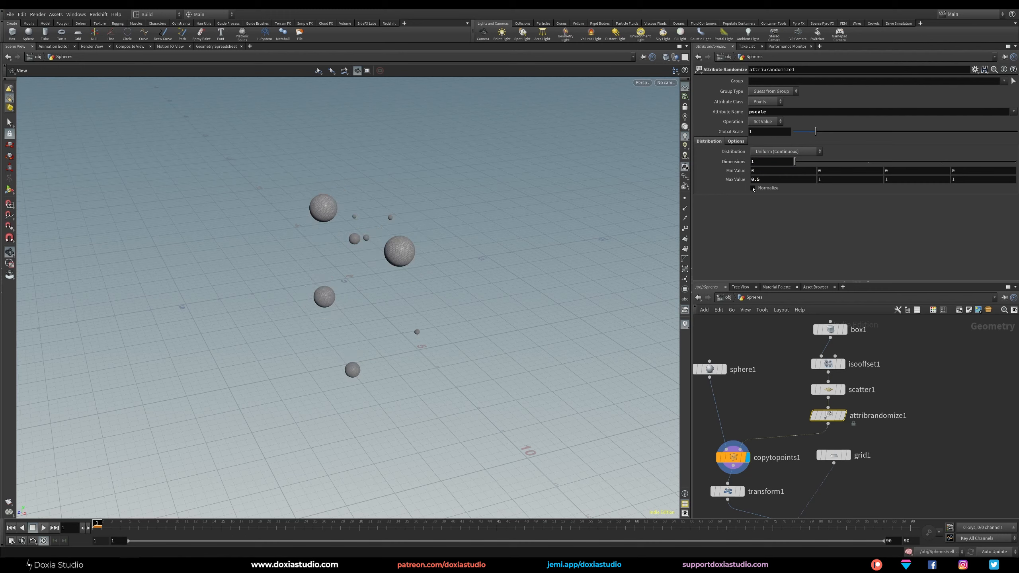
double_click(755, 171)
key(Return)
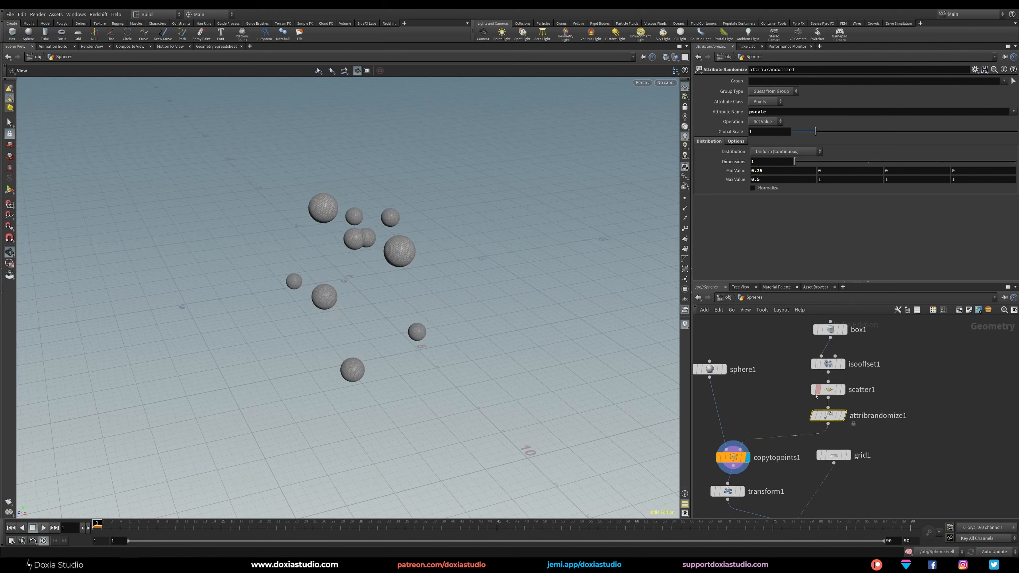
Set the scatter's Global Seed to 0.69 and inspect the sphere distribution from another angle.
click(828, 390)
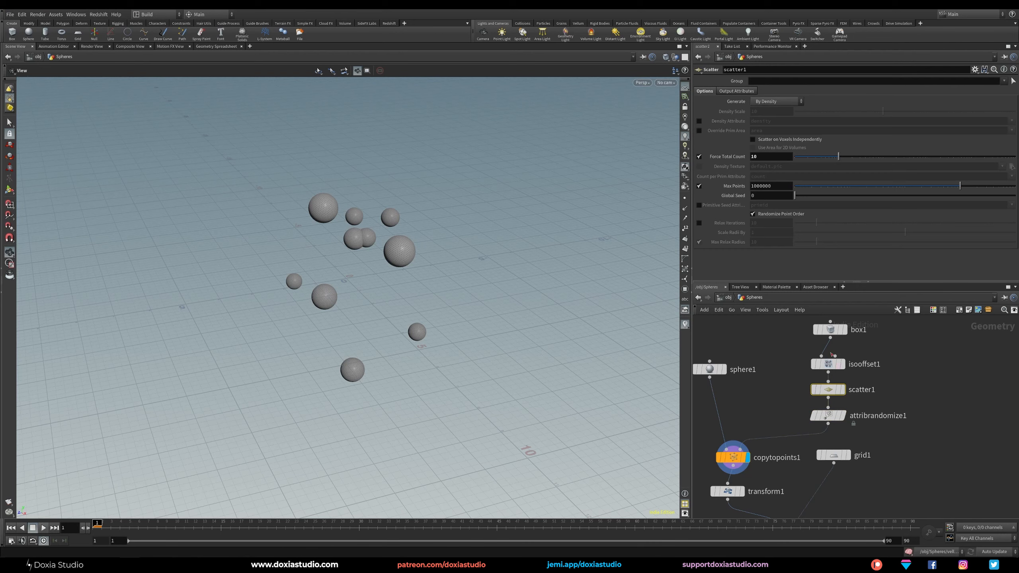
drag(795, 195, 811, 197)
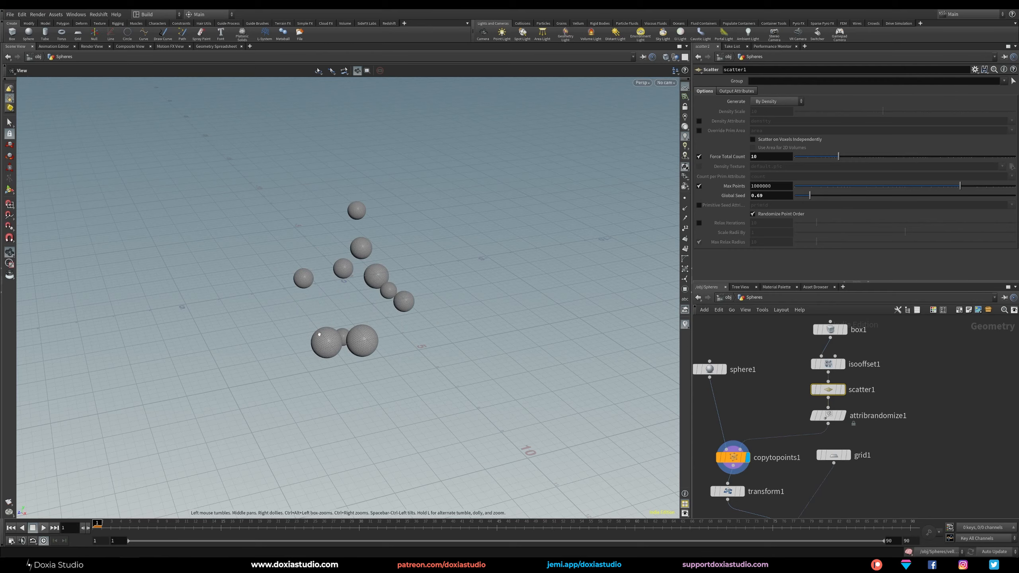
drag(319, 334, 409, 341)
Set the box's X and Z sizes to 2, keeping its height at 4.
click(830, 330)
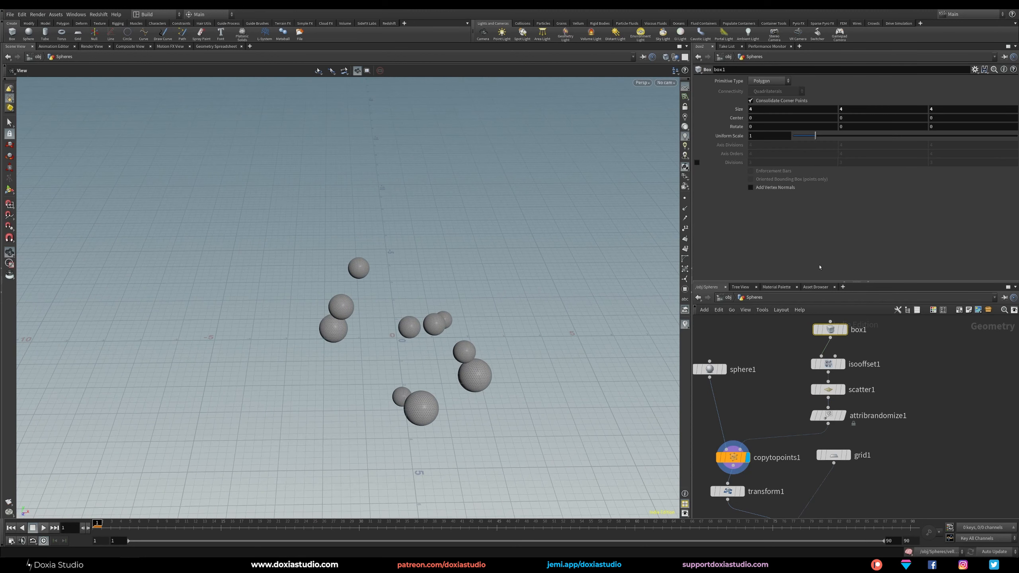
click(781, 110)
key(Tab)
key(Tab)
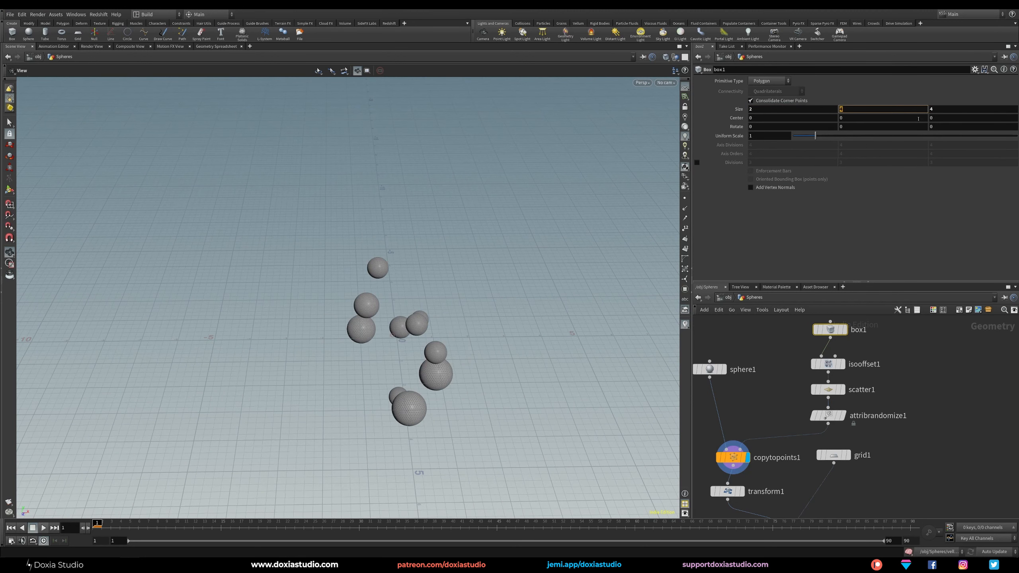
text(2)
key(Return)
drag(481, 286, 509, 293)
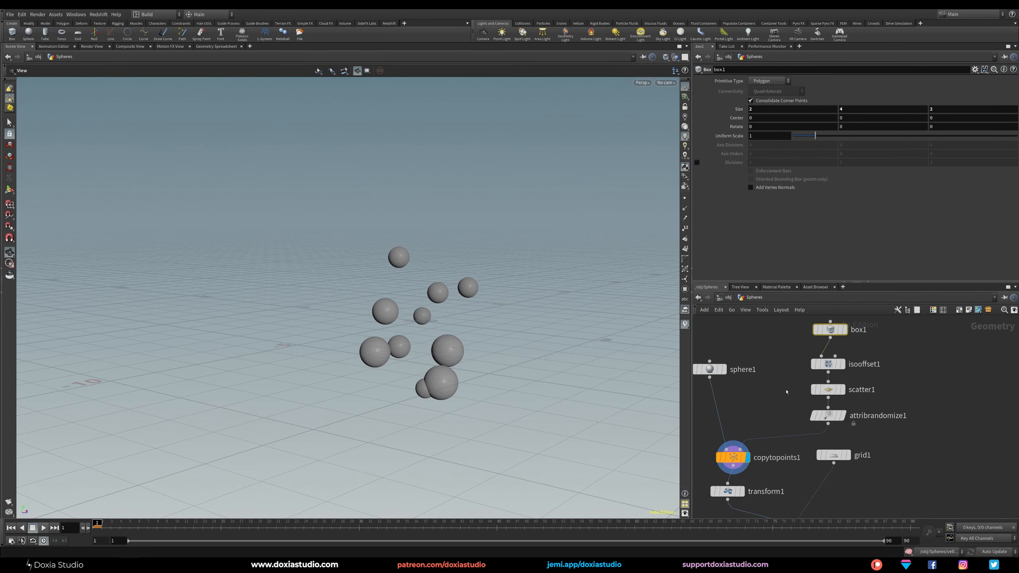
Set the scatter's Global Seed to 0.9 and save the scene.
click(828, 389)
drag(810, 195, 815, 197)
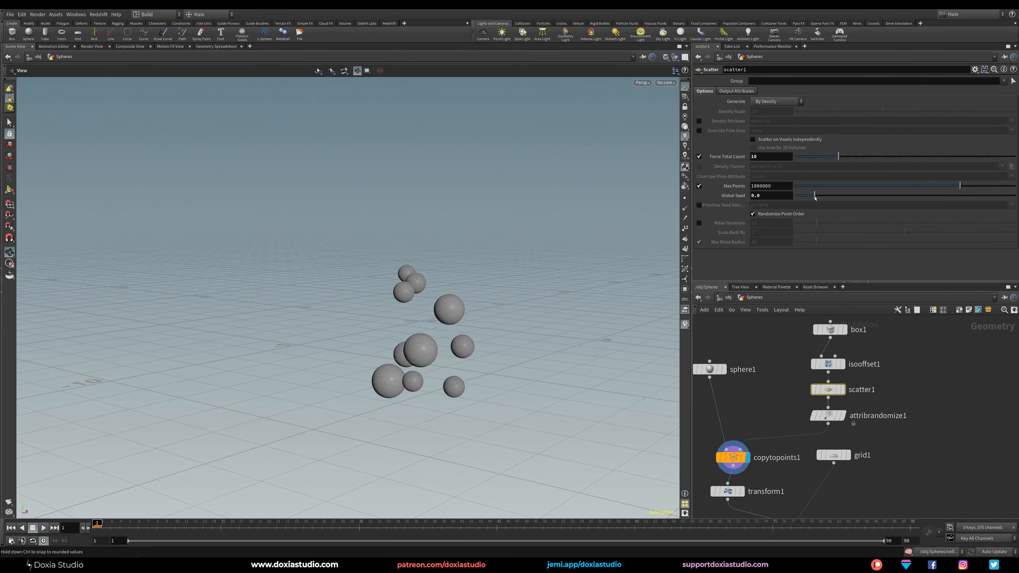
drag(548, 297, 533, 362)
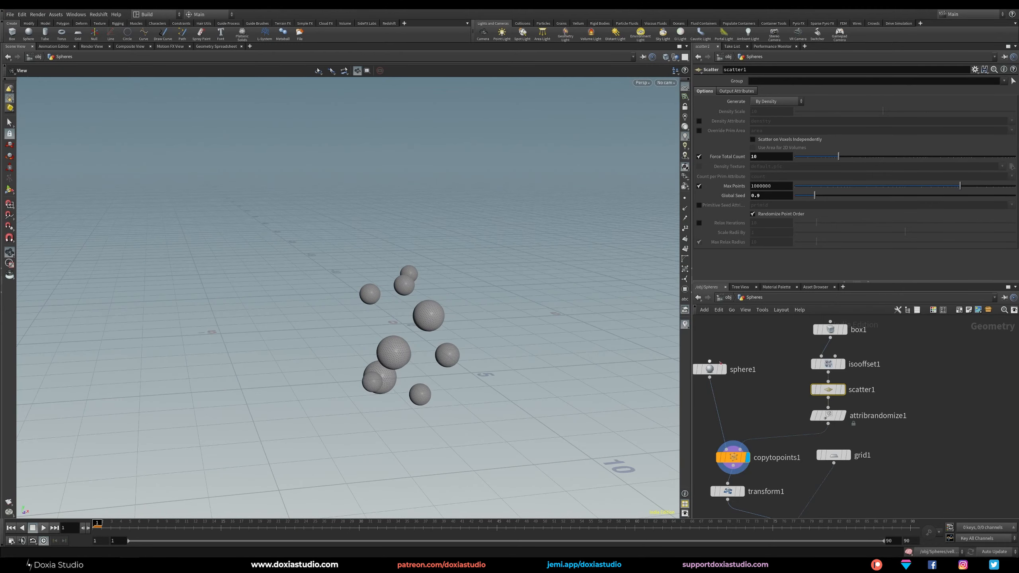
key(ctrl+s)
Reposition the box-to-randomize node chain as a group and align the transform node beneath the Copy to Points node.
middle_drag(909, 406, 861, 408)
drag(862, 323, 792, 388)
middle_drag(847, 441, 923, 376)
mouse_move(912, 485)
middle_down()
mouse_move(897, 409)
mouse_move(931, 466)
mouse_move(925, 482)
middle_up()
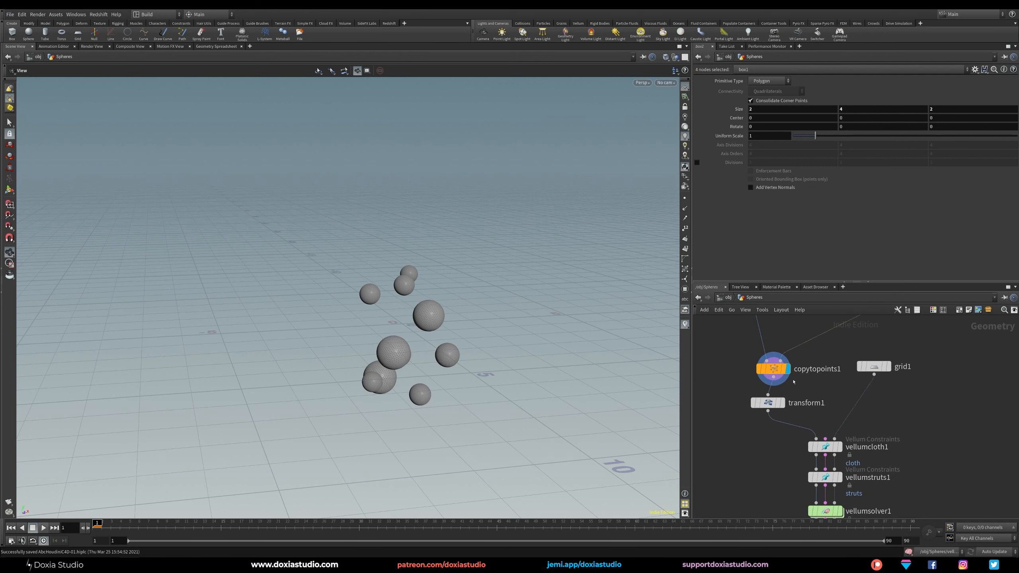
drag(767, 403, 772, 408)
middle_drag(828, 355, 791, 416)
Insert a second Attribute Randomize node for Cd between the pscale randomize node and the Copy to Points node.
click(829, 392)
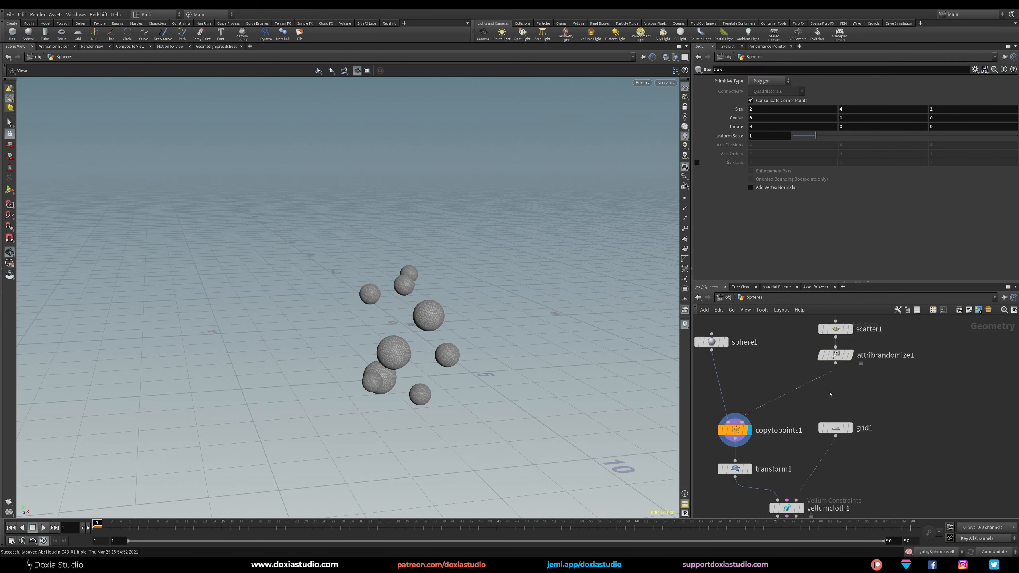
key(Tab)
text(ra)
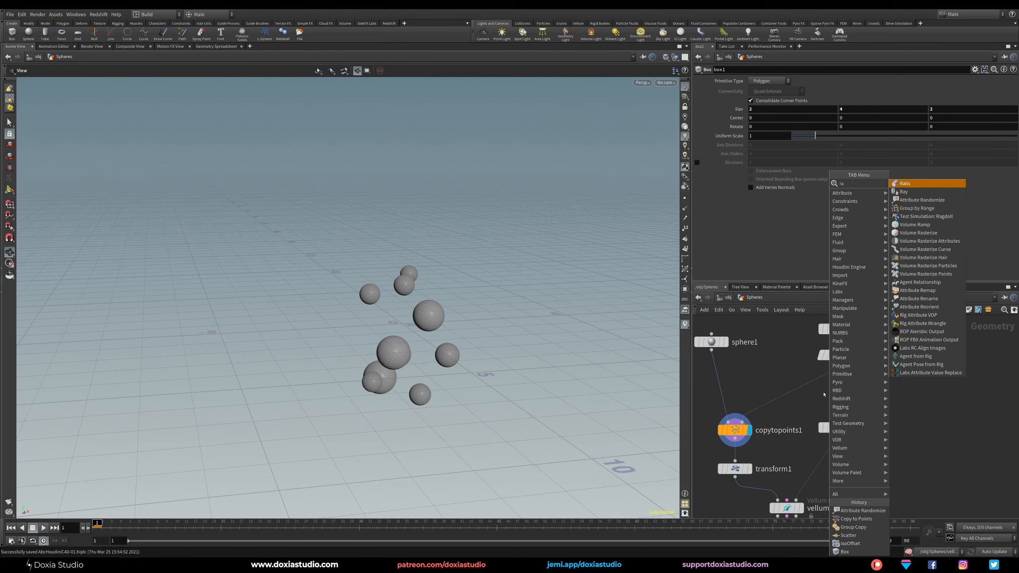
text(ndo)
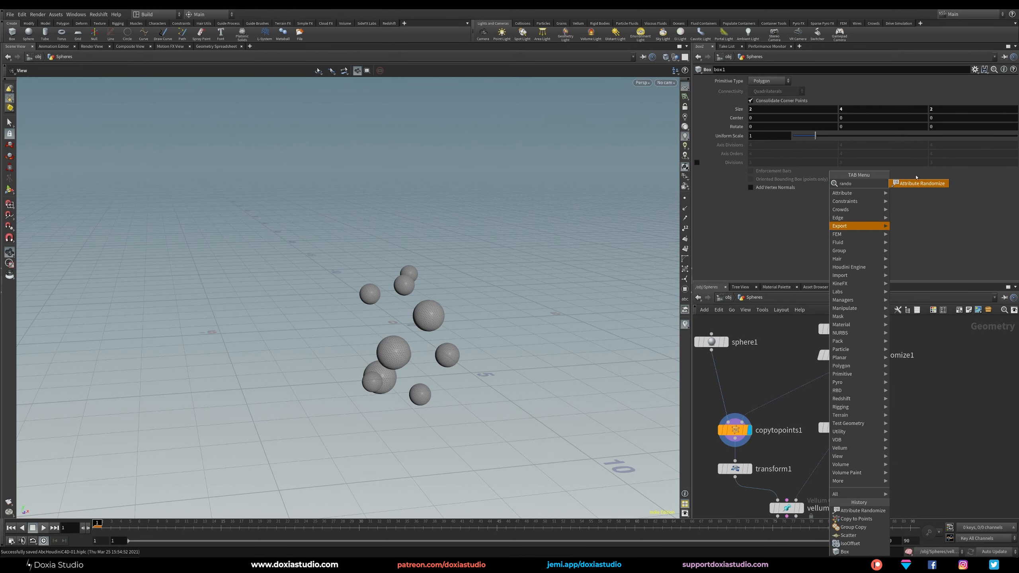
key(Return)
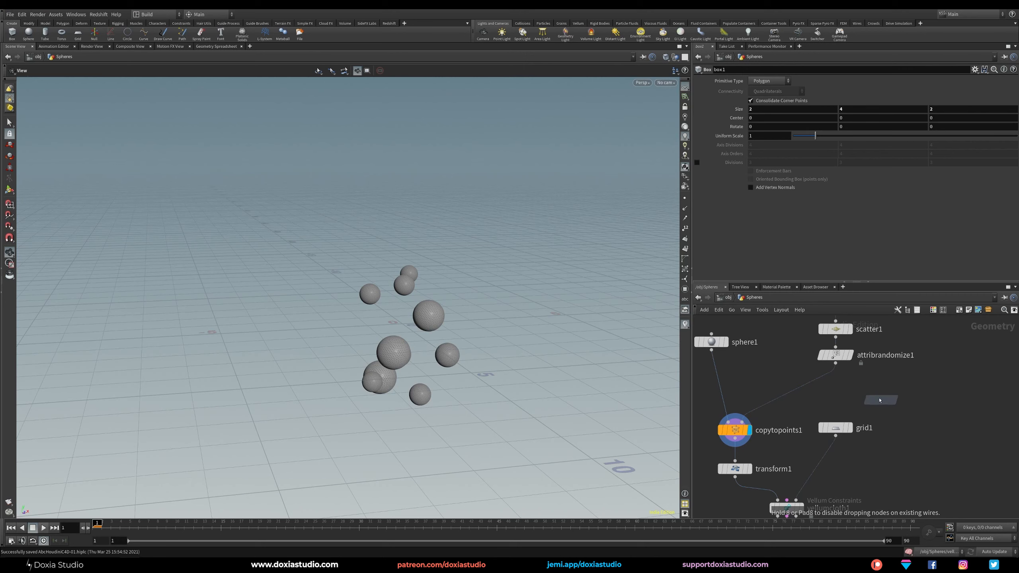
click(874, 396)
drag(873, 397, 823, 392)
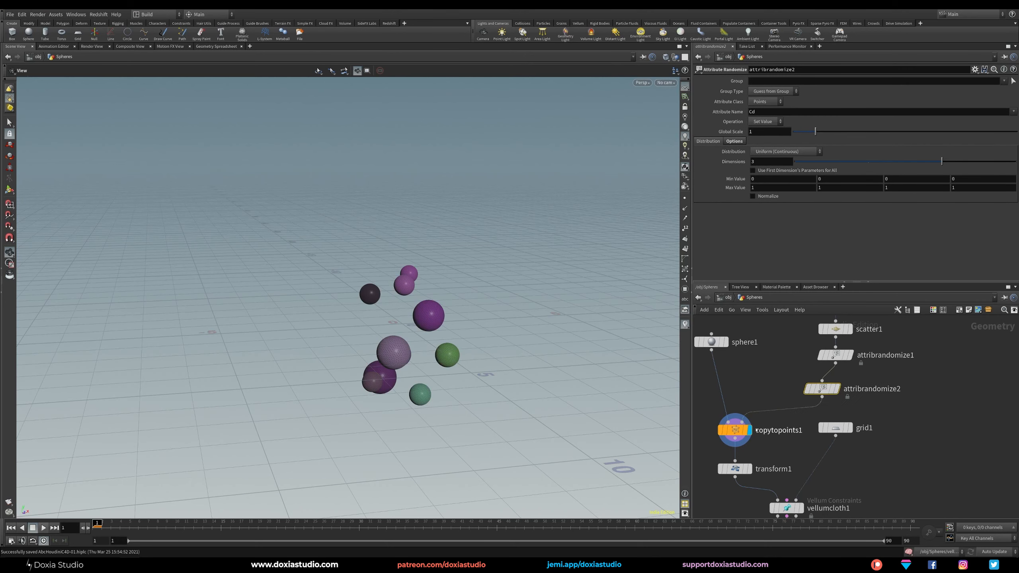
Align the Cd randomize node beneath the pscale randomize node and show its parameters.
click(734, 430)
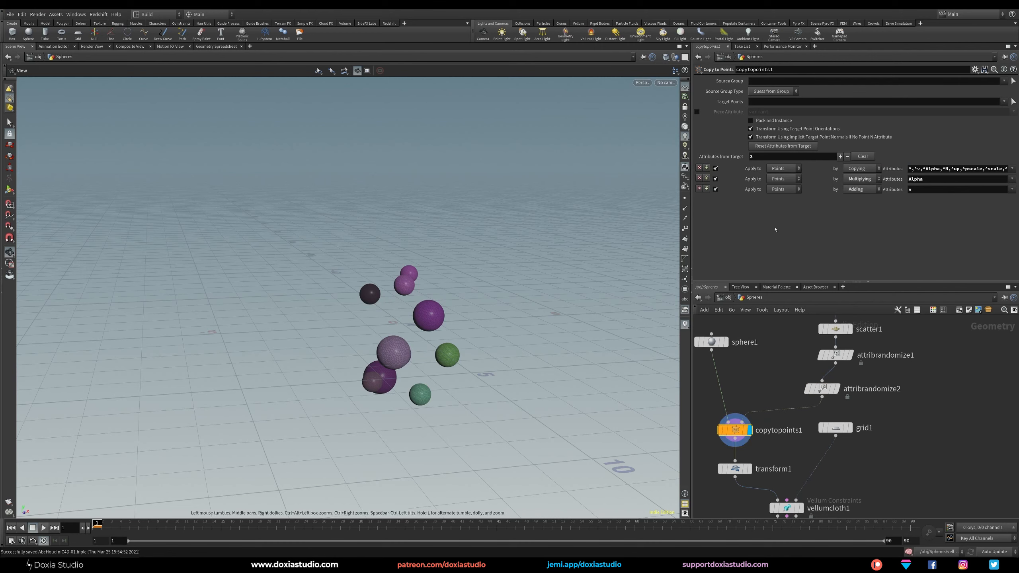
click(896, 208)
drag(822, 389, 829, 388)
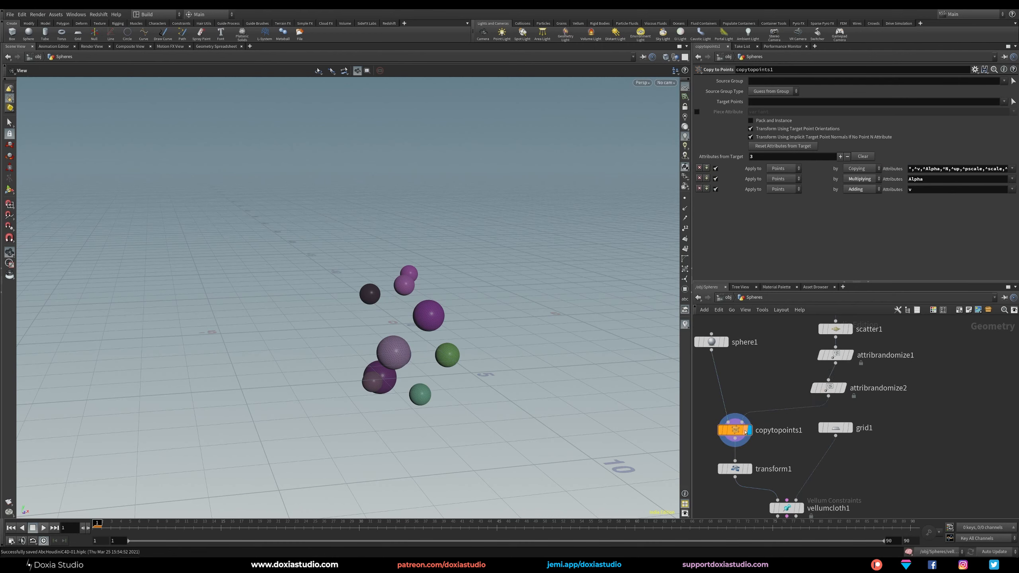
click(828, 388)
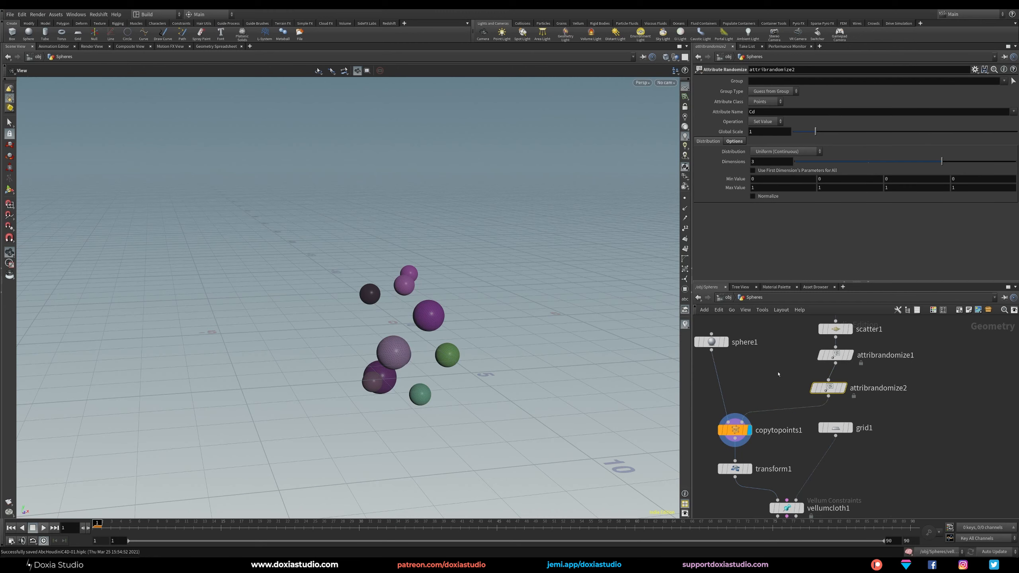
middle_drag(778, 375, 820, 359)
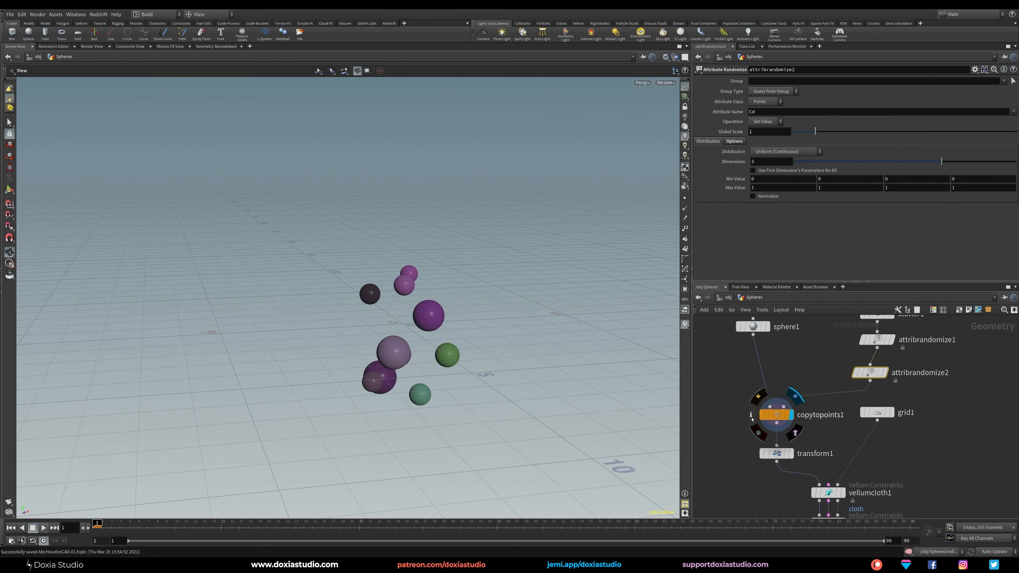
Delete the Cd Attribute Randomize node, keeping the pscale randomize node connected to Copy to Points.
click(752, 419)
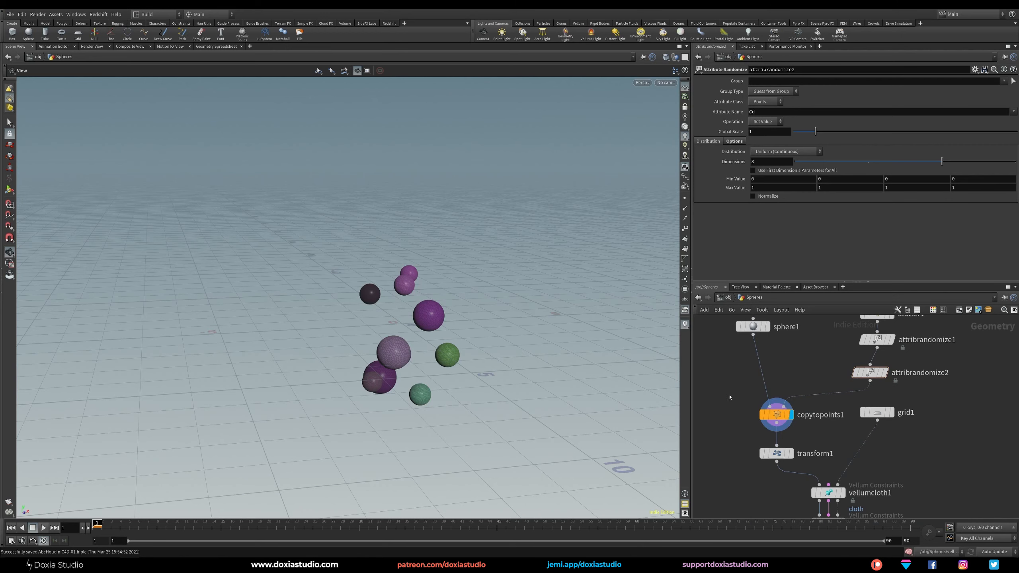
middle_drag(804, 380, 765, 394)
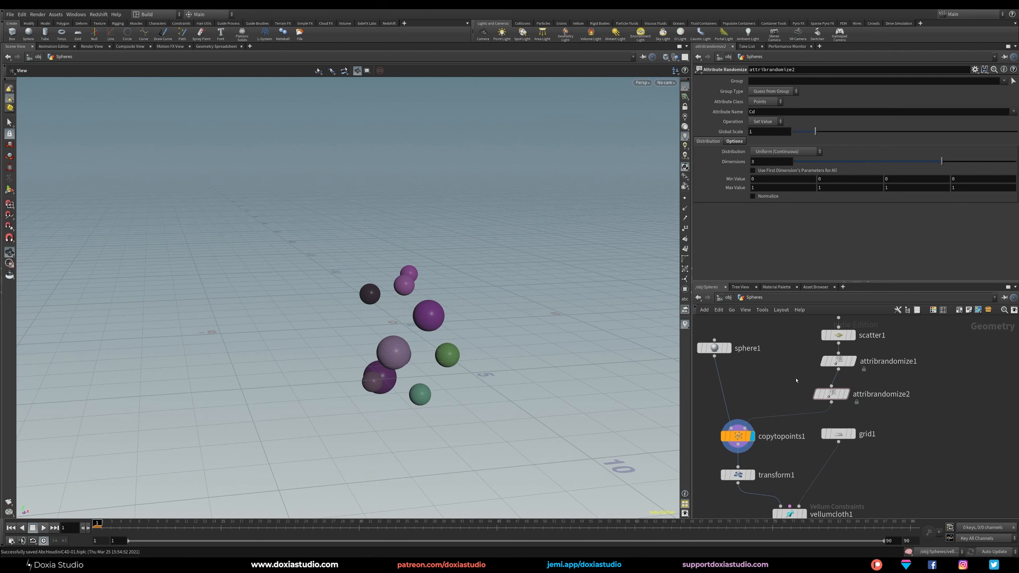
drag(831, 394, 839, 389)
click(839, 361)
middle_drag(837, 403, 832, 379)
click(834, 365)
key(Delete)
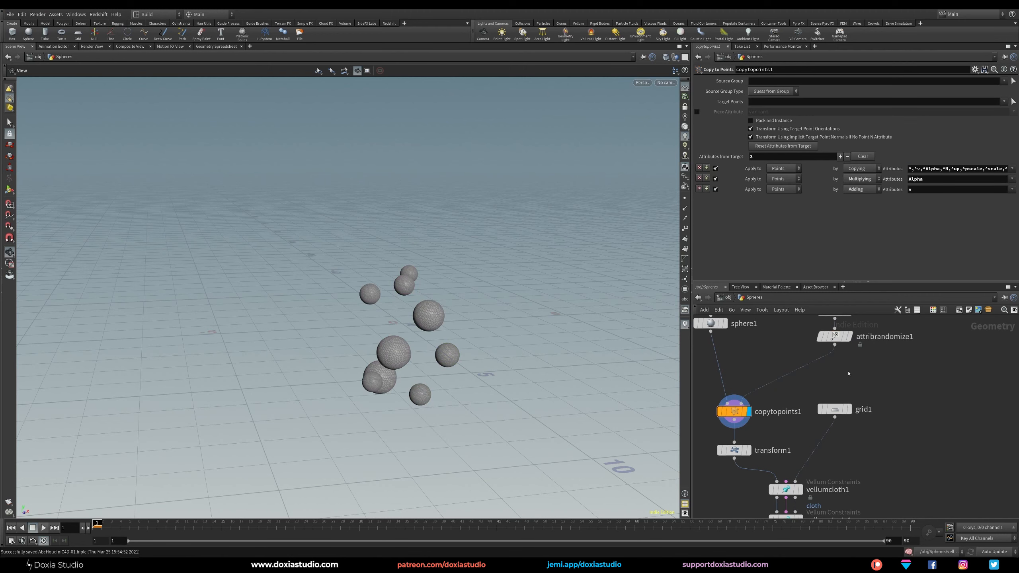
Insert a Point Wrangle node between the pscale randomize node and the Copy to Points node.
middle_drag(818, 376, 853, 402)
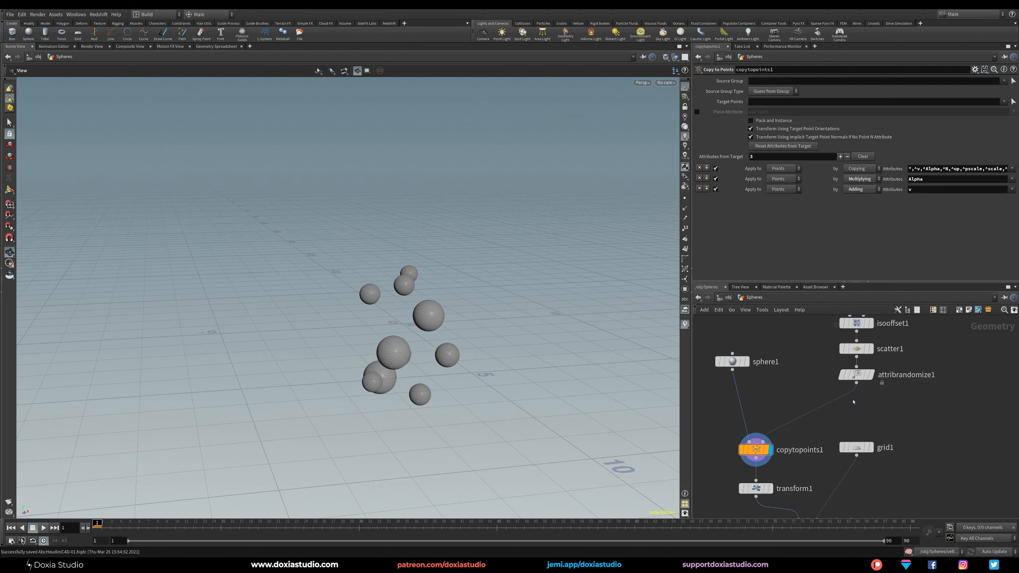
key(Tab)
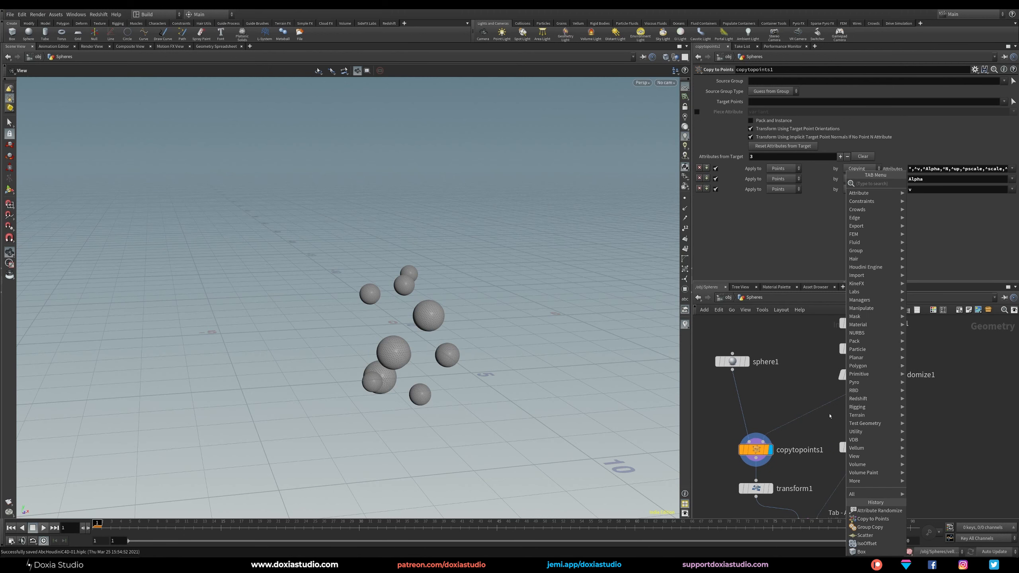
text(wrang)
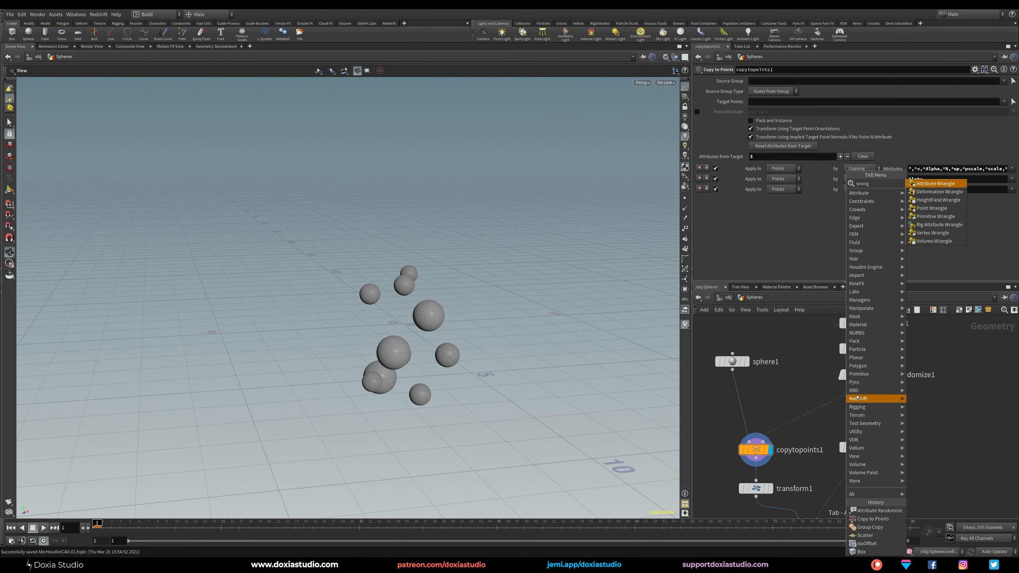
click(936, 208)
click(857, 414)
mouse_move(857, 414)
mouse_down()
mouse_move(859, 403)
mouse_move(832, 411)
mouse_move(858, 411)
mouse_up()
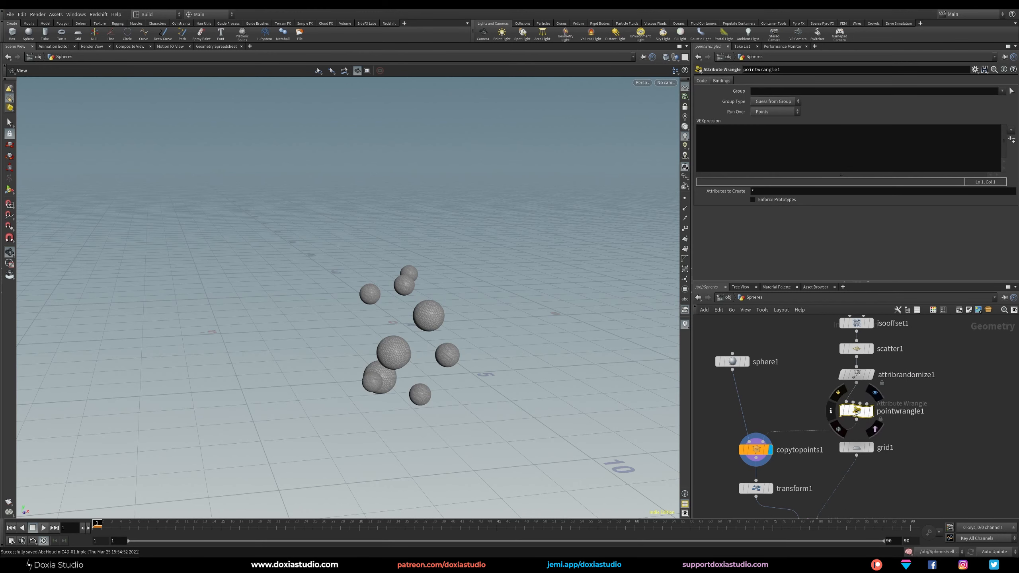
click(734, 139)
text(@sphereID)
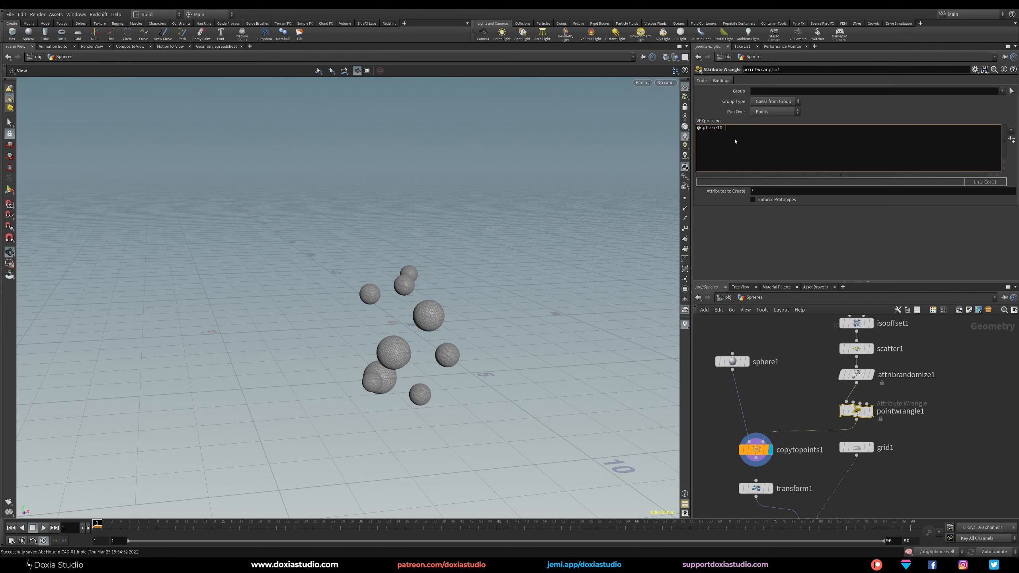
text( = @pt)
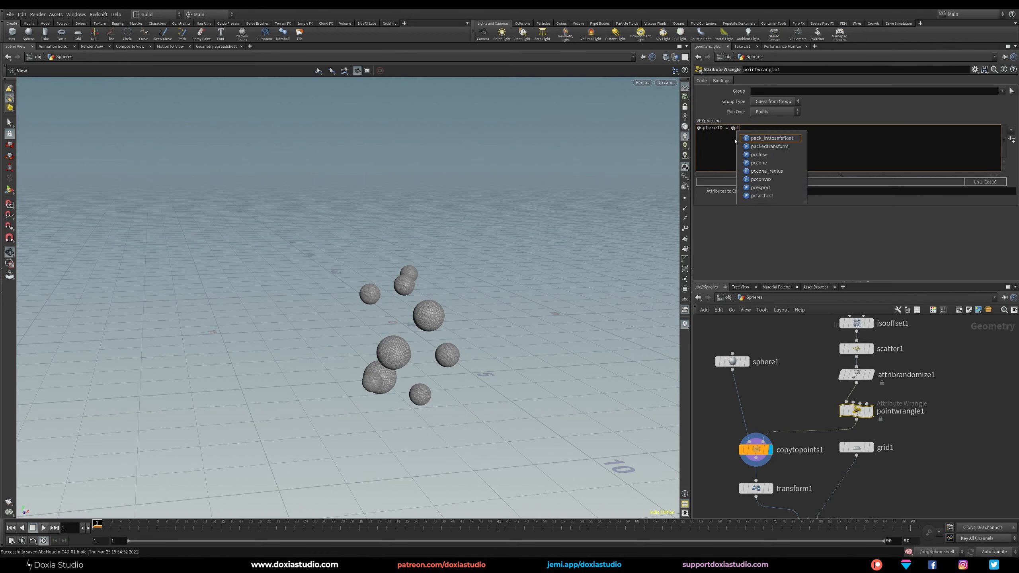
text(num;)
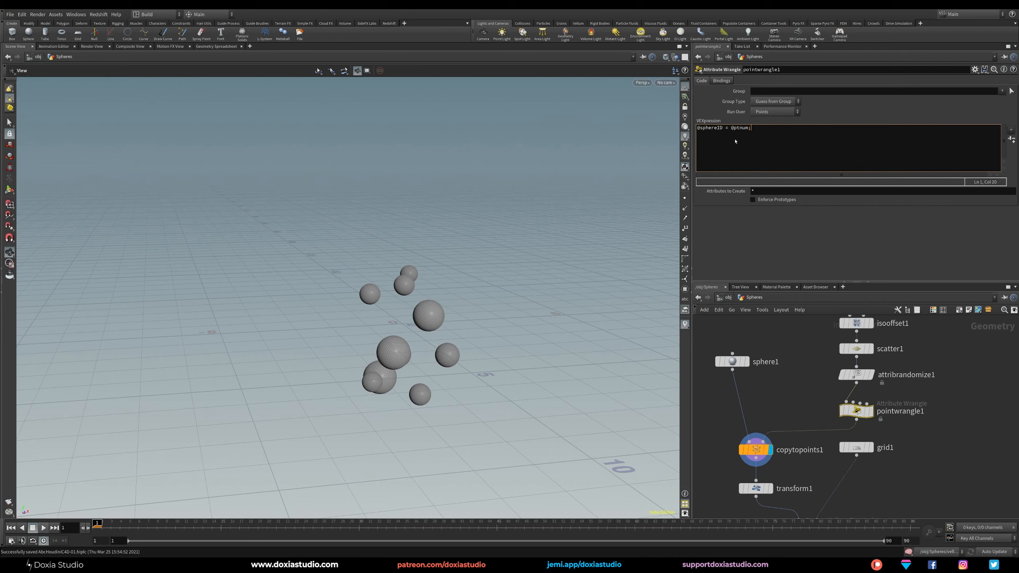
Display the point wrangle and the Copy to Points node in turn, checking the sphereID attribute of each in the Geometry Spreadsheet.
click(871, 411)
click(218, 47)
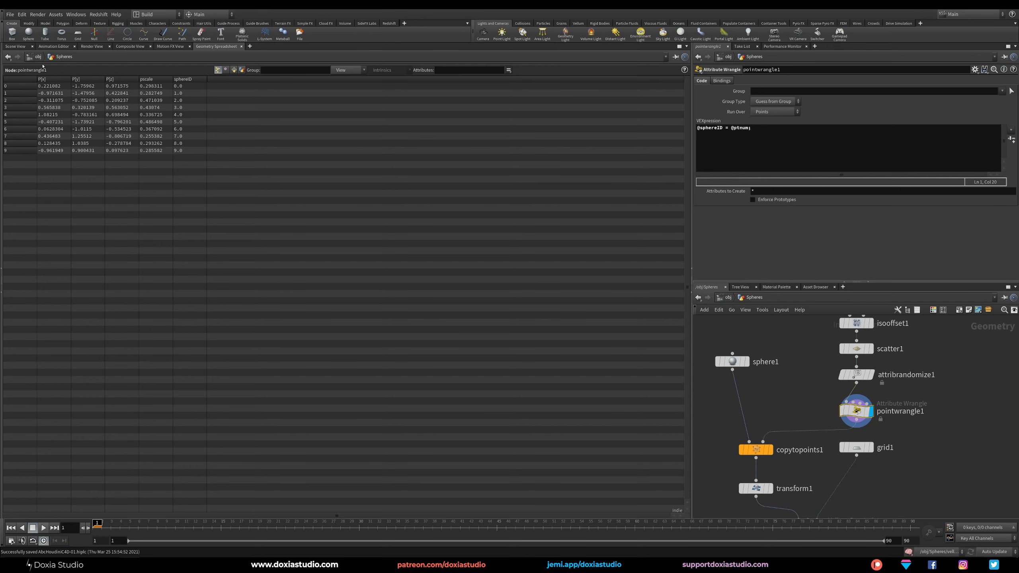
click(15, 47)
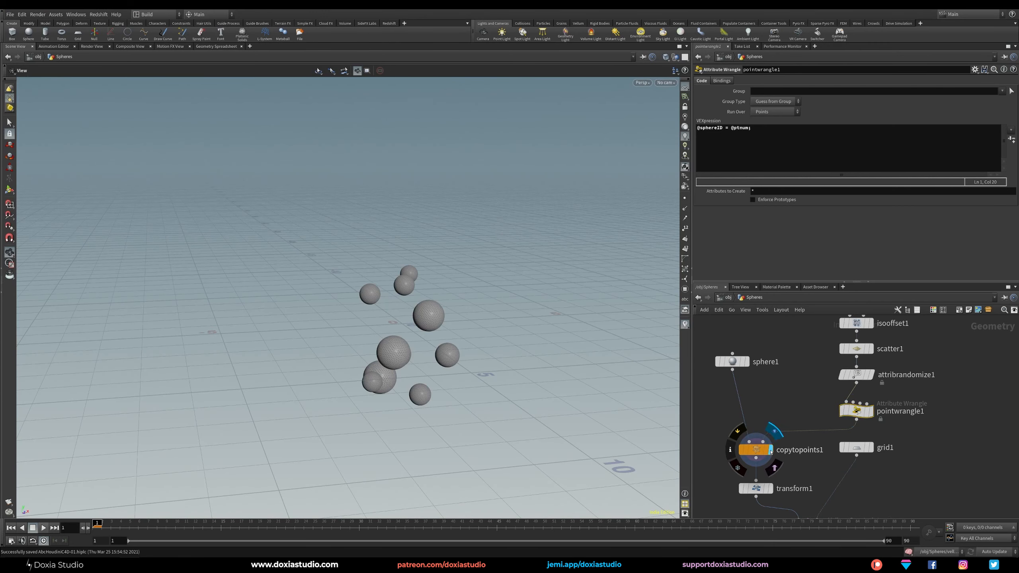
click(771, 452)
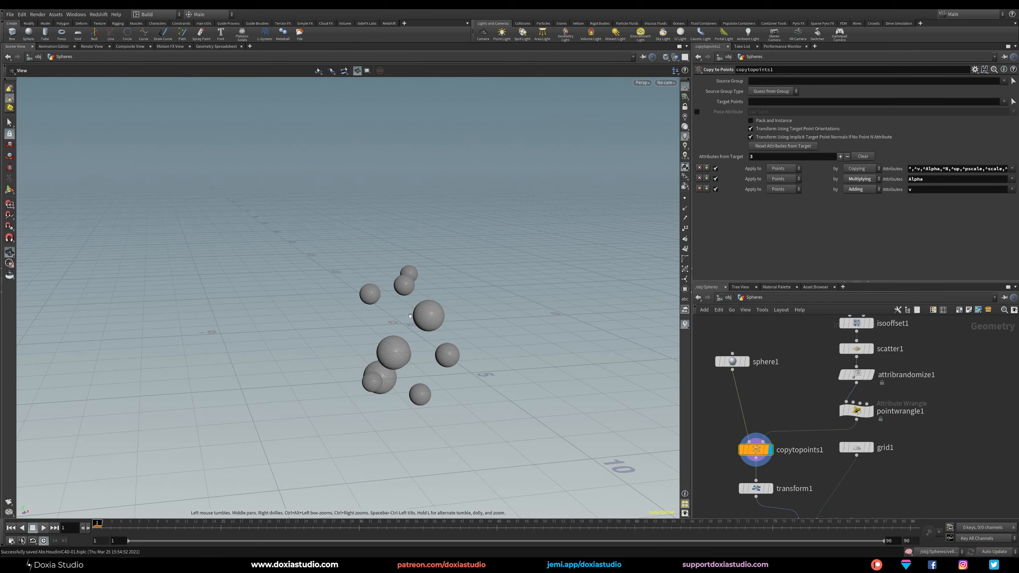
click(217, 46)
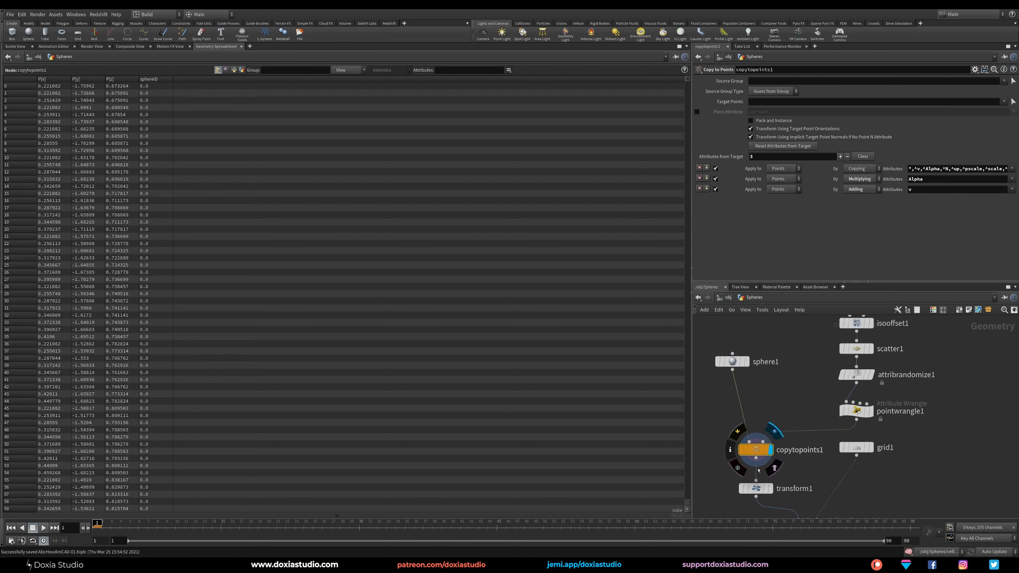
Display the transform node and compare its Geometry Spreadsheet data with the spheres in the viewport.
mouse_move(757, 489)
click(774, 470)
click(756, 488)
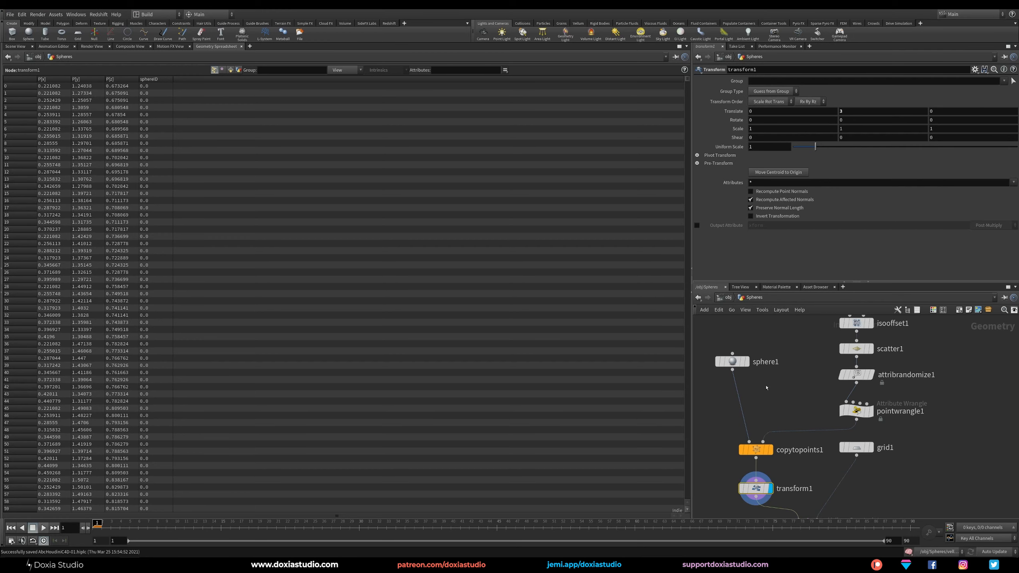
click(15, 46)
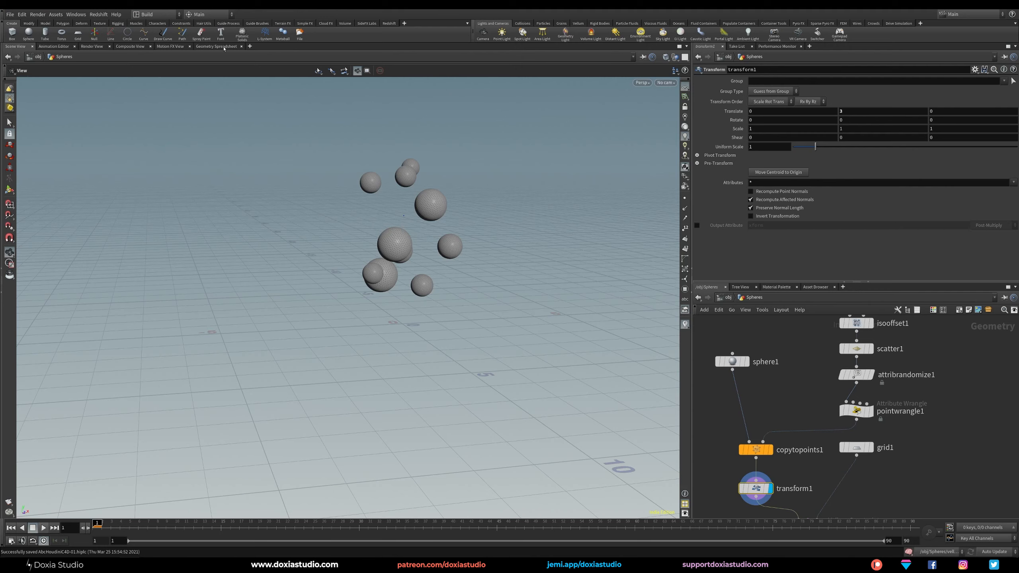
click(216, 46)
click(15, 47)
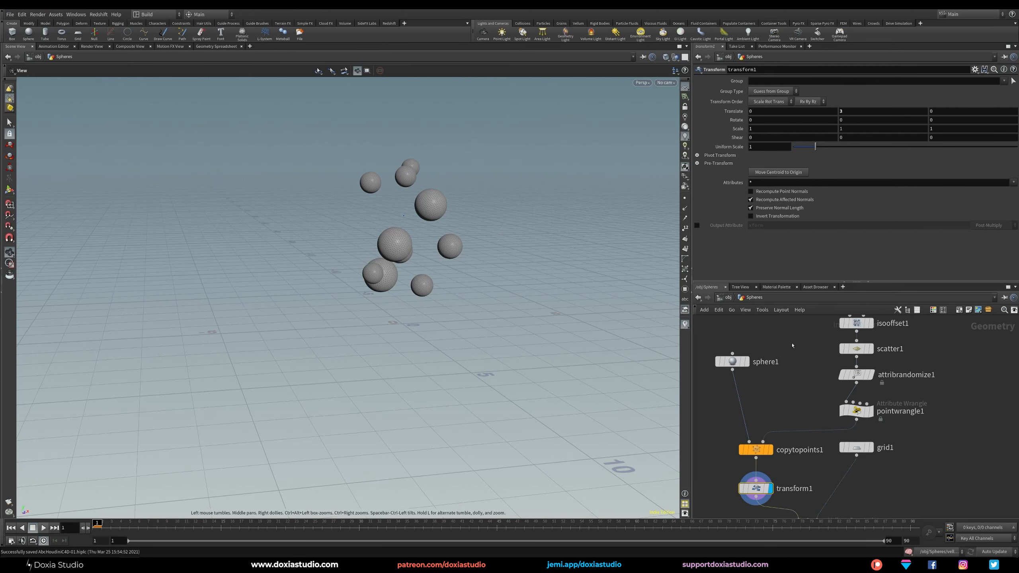
Display the null at the end of the Vellum chain and play the simulation.
middle_drag(926, 498, 879, 455)
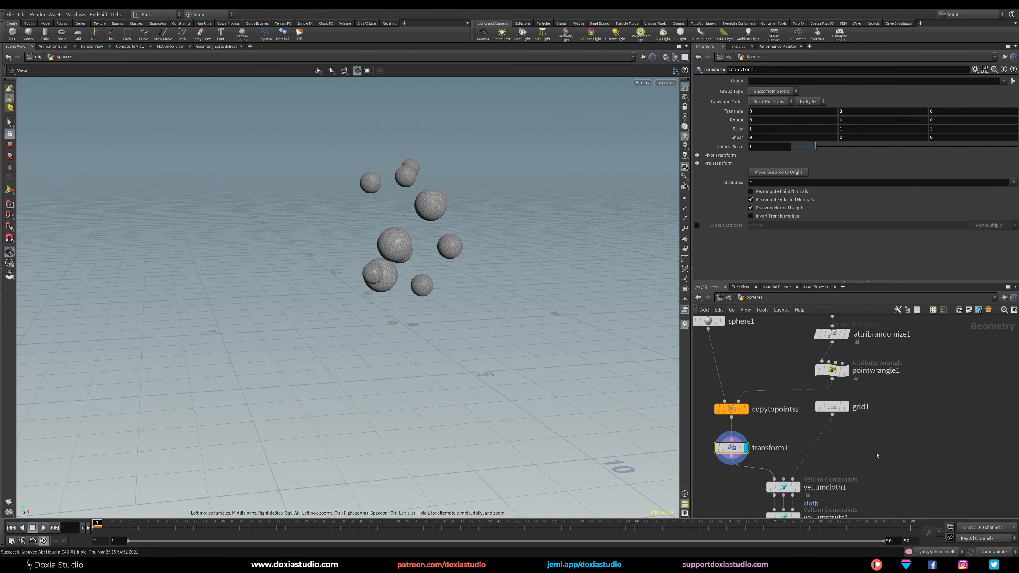
scroll(887, 439, down, 4)
middle_drag(905, 423, 869, 375)
middle_drag(881, 424, 846, 365)
click(784, 440)
drag(772, 444, 772, 450)
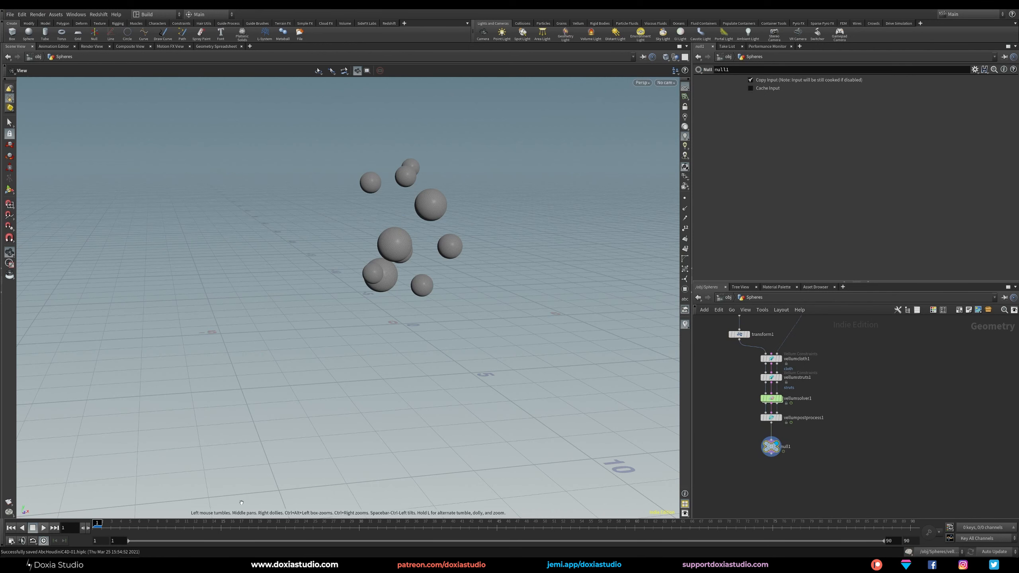
click(44, 527)
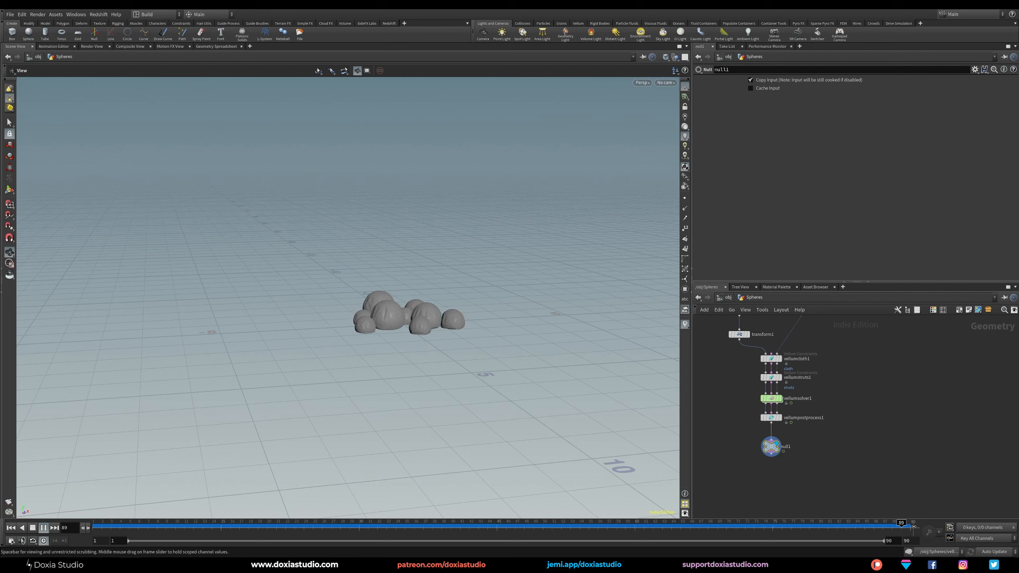
Lower the null and insert a Color node between it and the Vellum post-process node.
drag(770, 450, 770, 465)
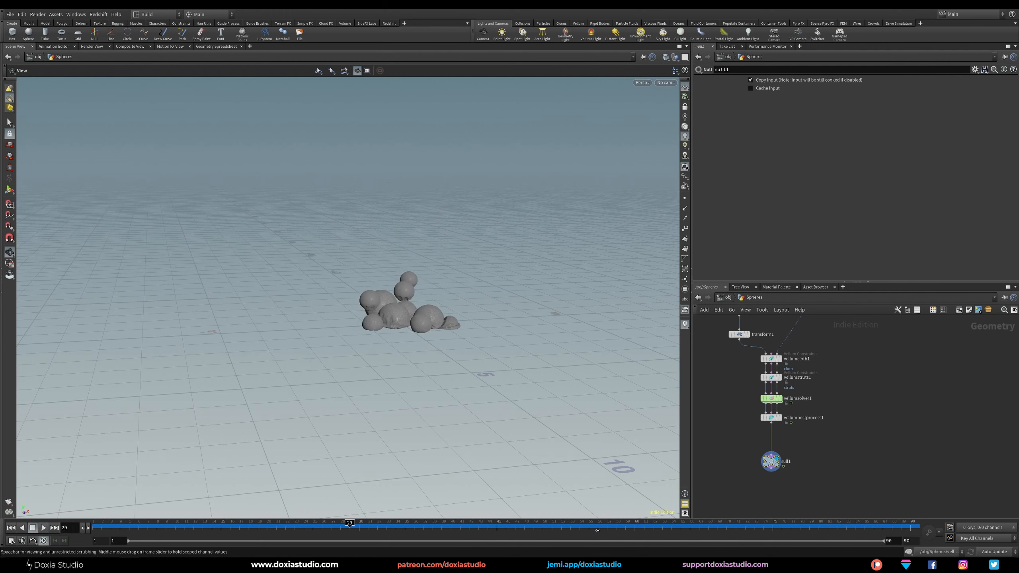
key(Tab)
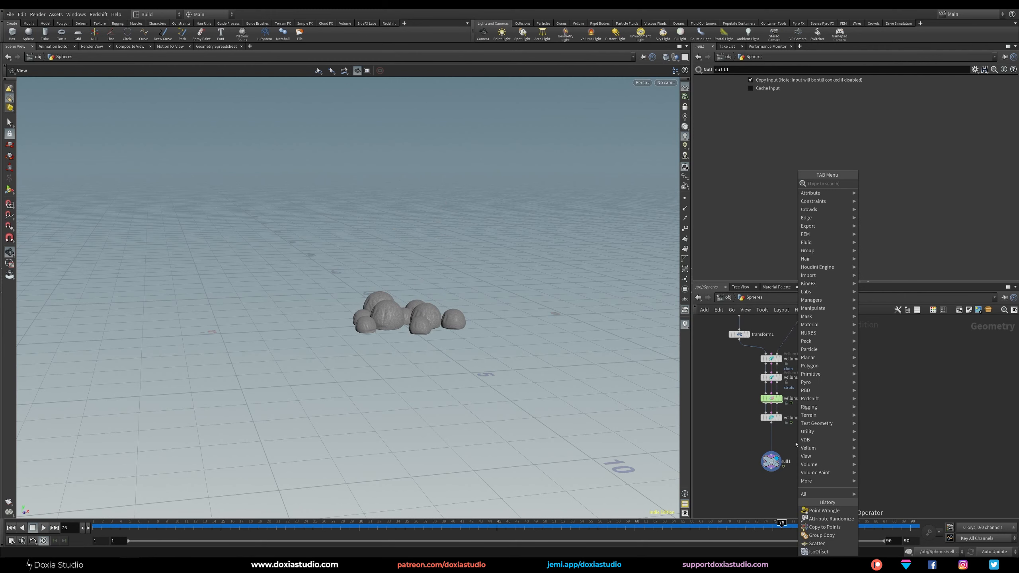
text(color)
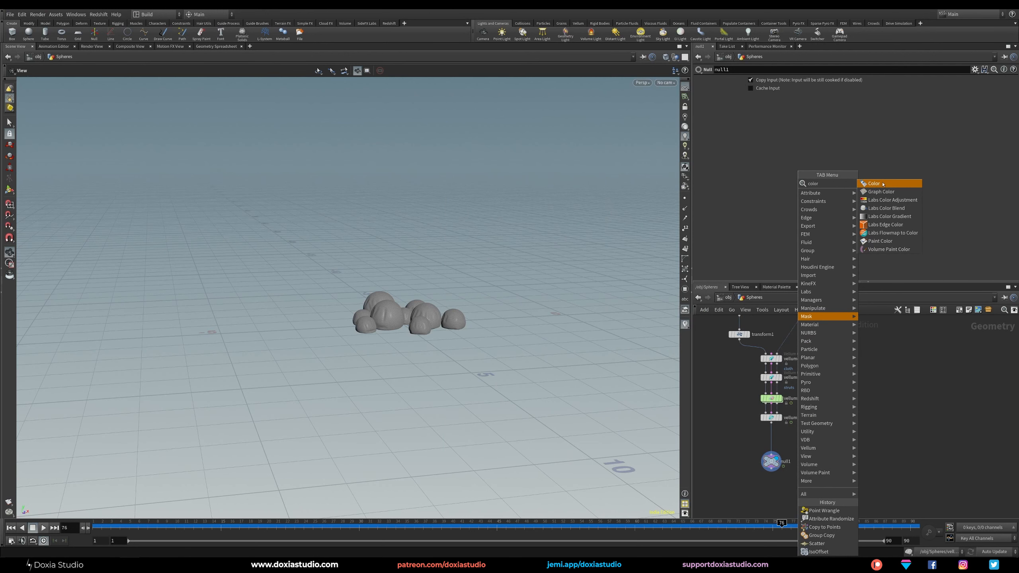
click(873, 183)
click(771, 440)
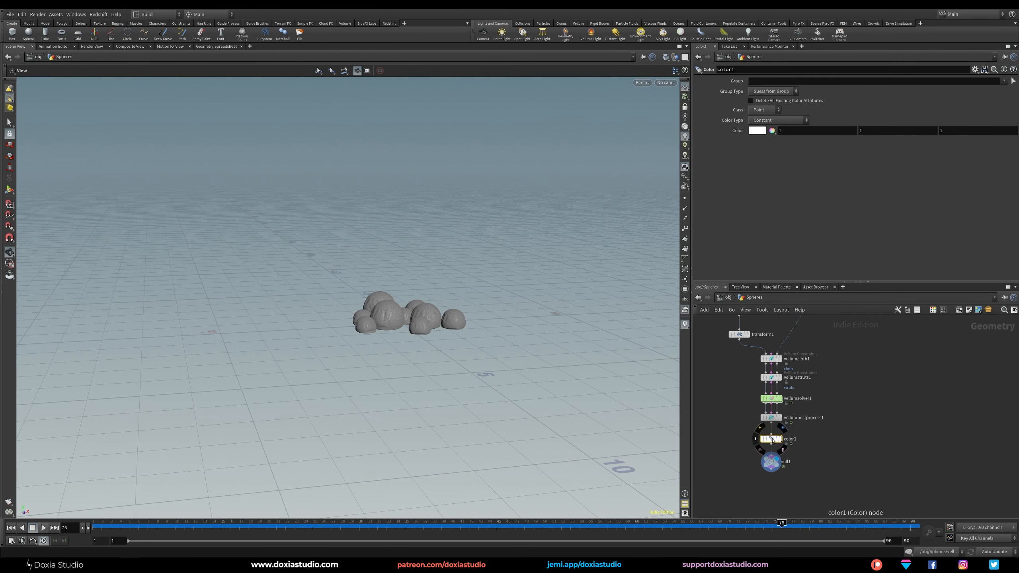
Set the Color node's type to Ramp from Attribute and choose sphereID as the attribute.
click(765, 109)
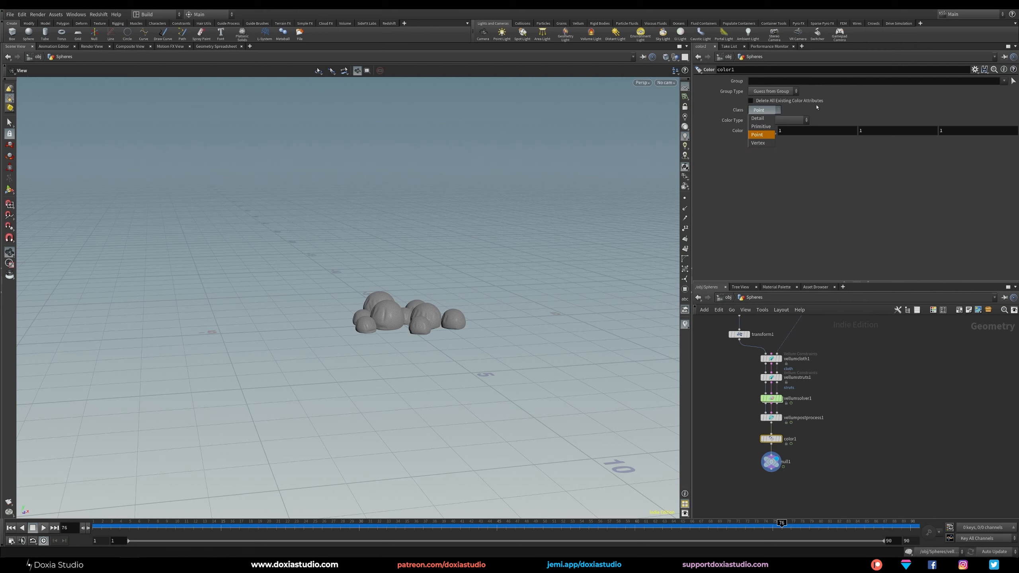
click(778, 120)
click(773, 153)
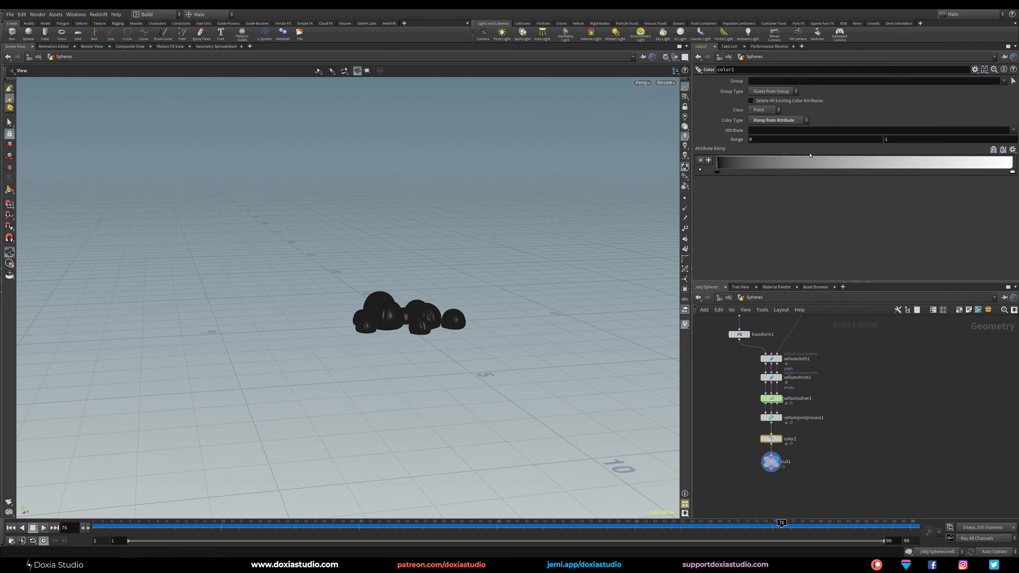
click(1014, 130)
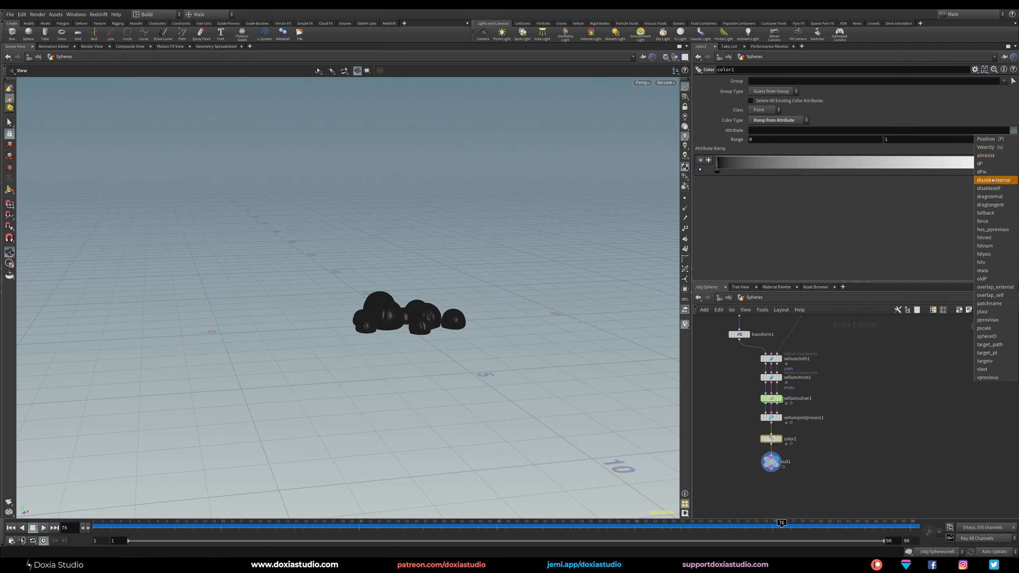
click(993, 335)
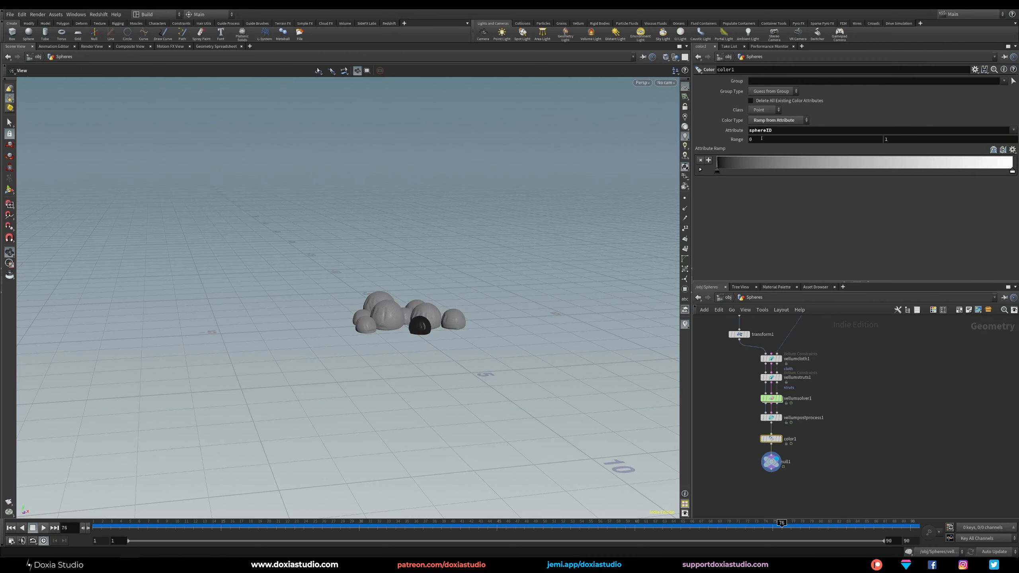
Check the scatter's point count and set the upper end of the Color node's Range to 9.
middle_drag(865, 356, 862, 428)
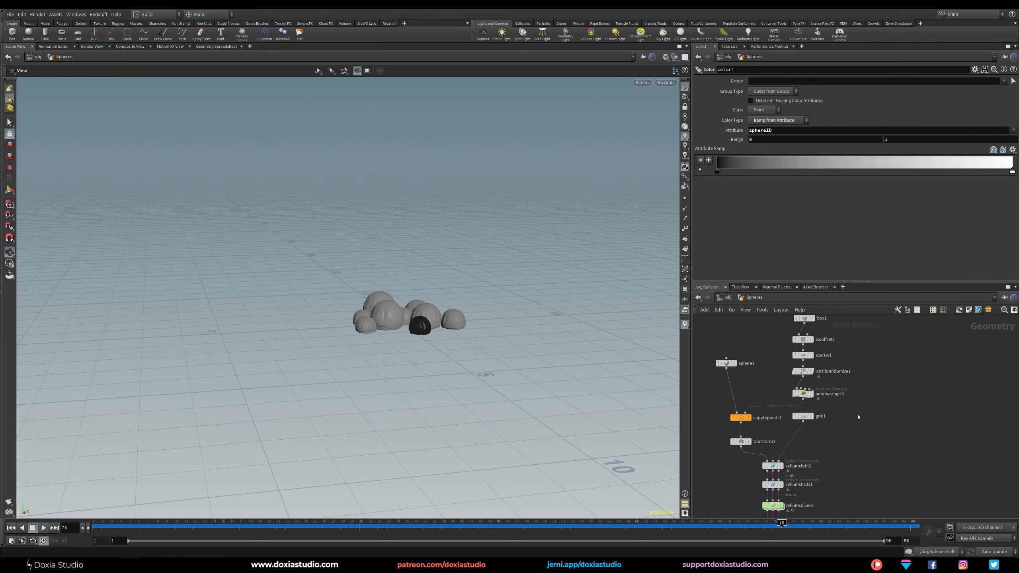
click(803, 355)
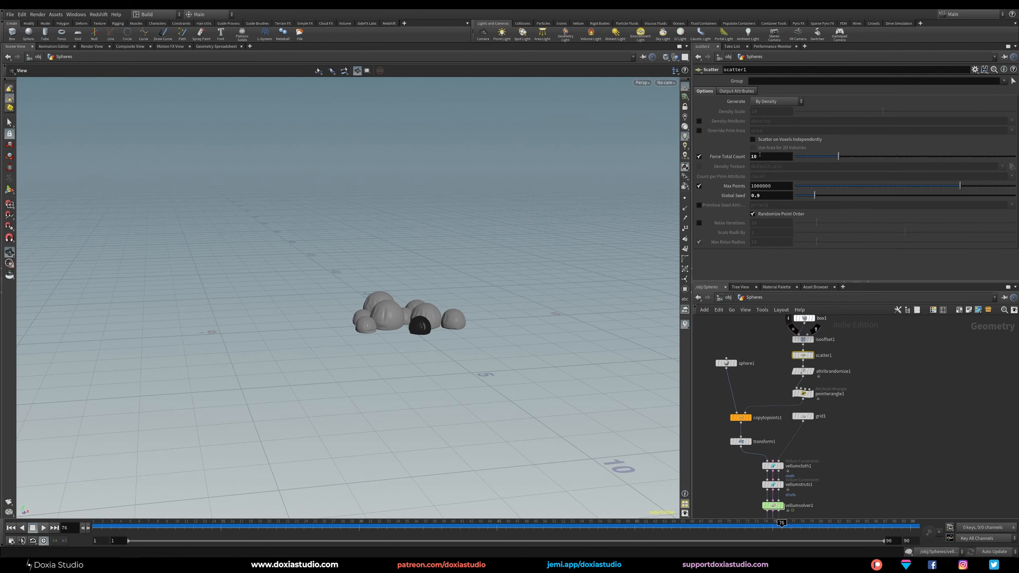
middle_drag(885, 408, 889, 299)
click(766, 440)
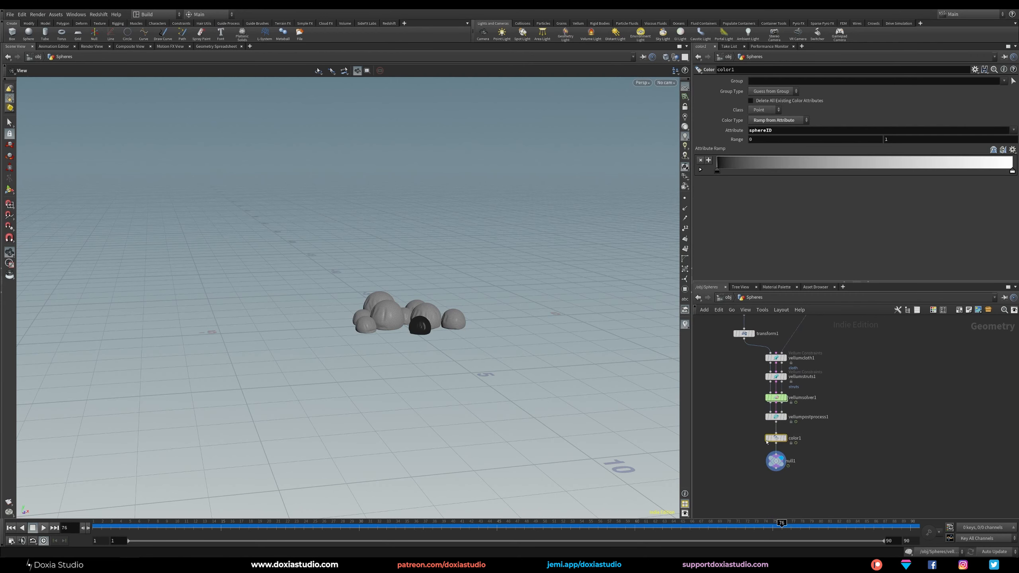
click(753, 142)
click(901, 141)
text(9)
key(Return)
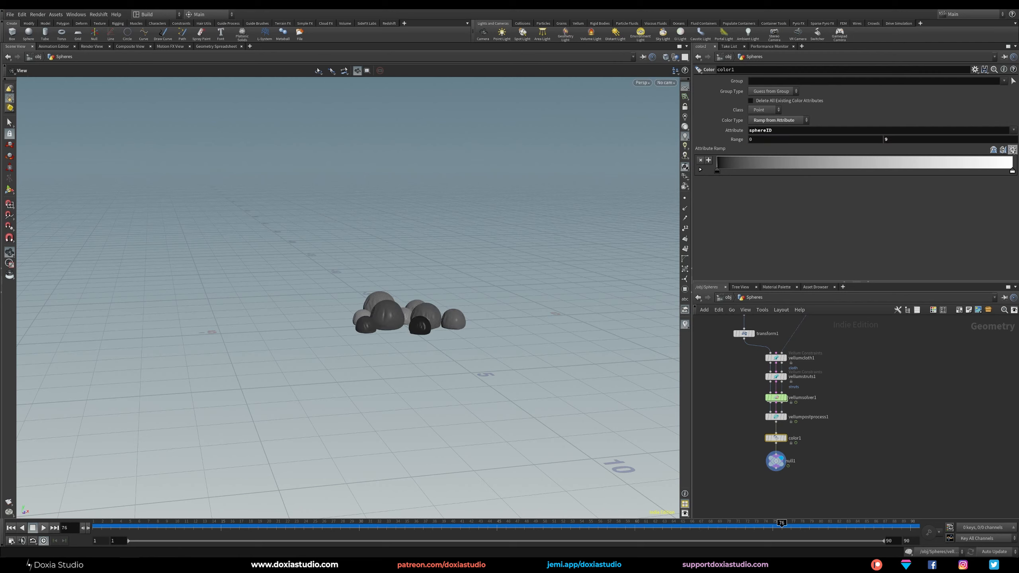
Apply the rainbow preset running from violet to red to the Color node's attribute ramp and inspect the colored spheres up close.
click(1004, 149)
click(999, 175)
scroll(446, 307, up, 5)
drag(446, 306, 460, 355)
mouse_move(878, 371)
middle_down()
mouse_move(869, 418)
mouse_move(860, 376)
middle_up()
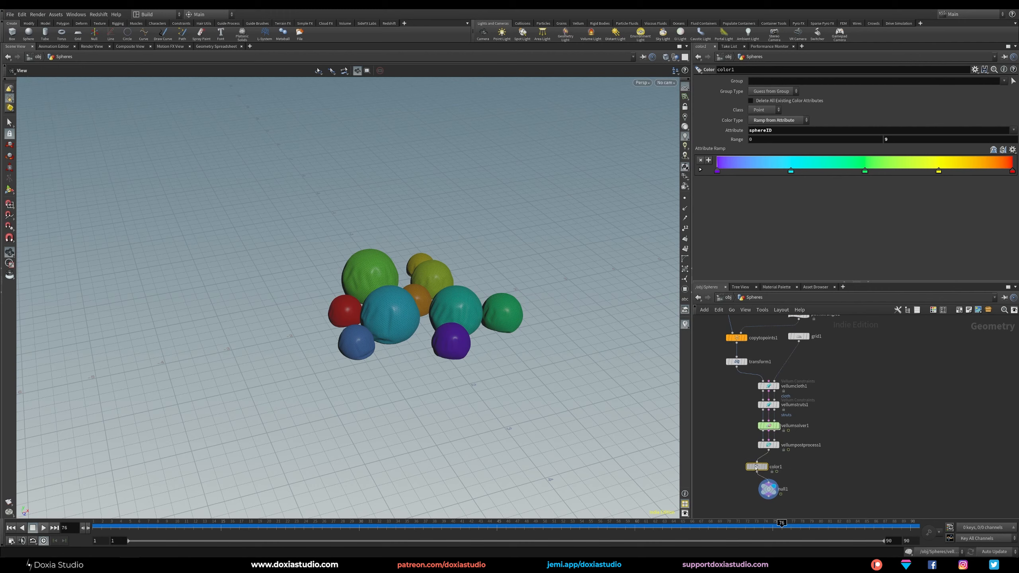
Reposition the Color node within the chain between the Vellum post-process node and the null.
drag(774, 467, 755, 468)
middle_drag(832, 411, 844, 387)
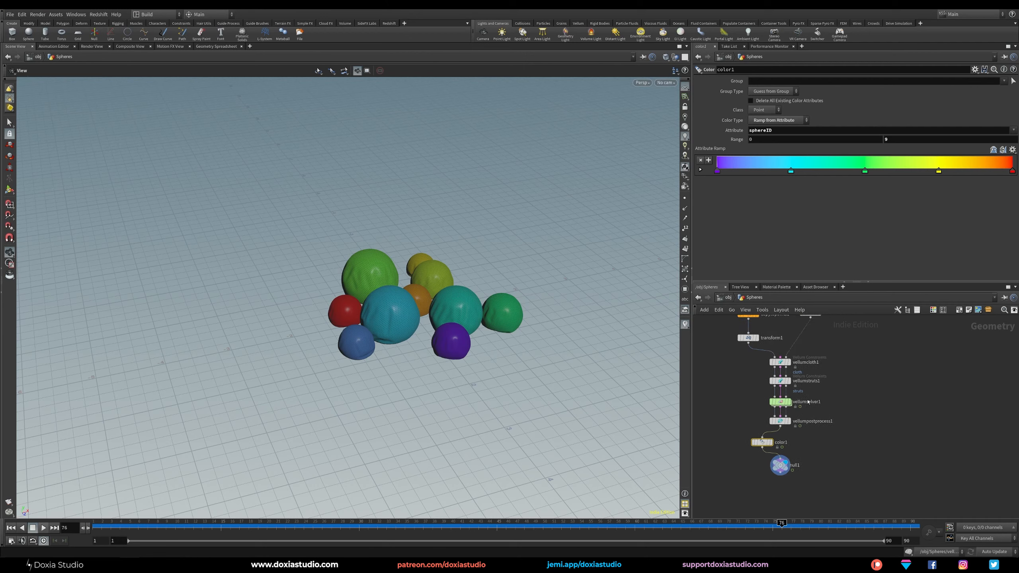
drag(781, 465, 748, 442)
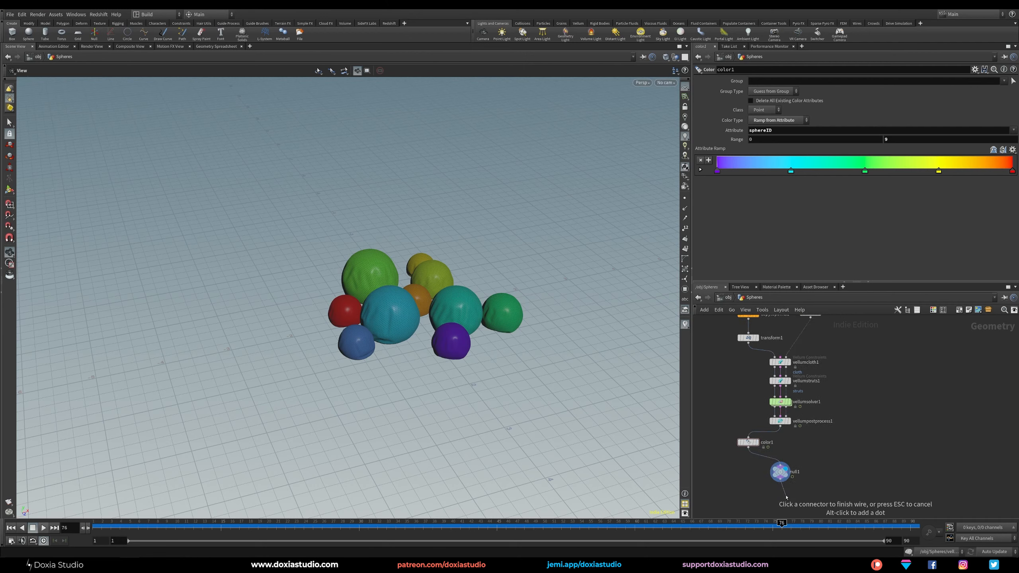
Add a ROP Alembic Output node connected to the null's output.
key(Tab)
mouse_move(789, 495)
text(alemb)
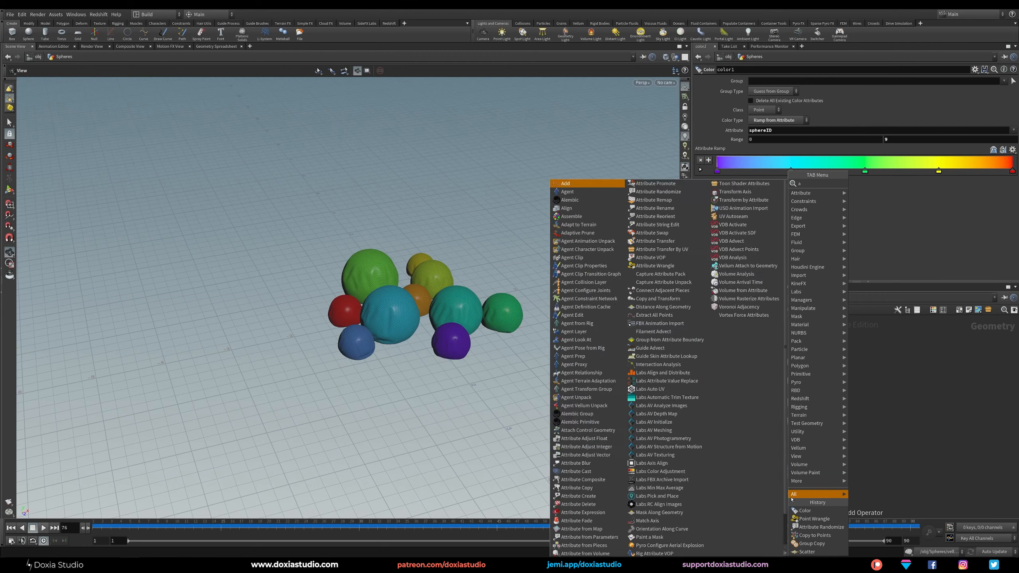
key(Down)
key(Down)
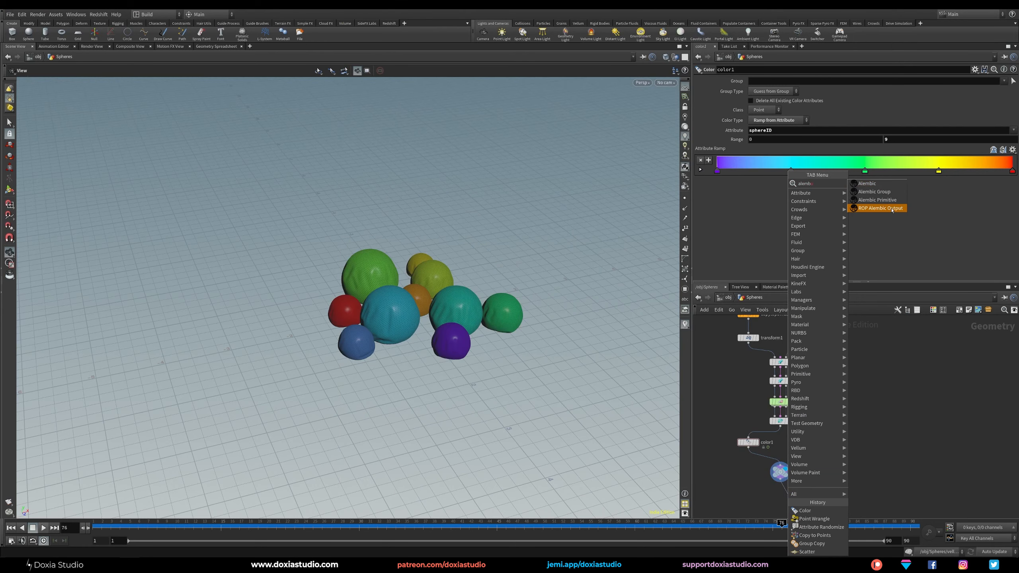
key(Return)
middle_drag(842, 481, 872, 493)
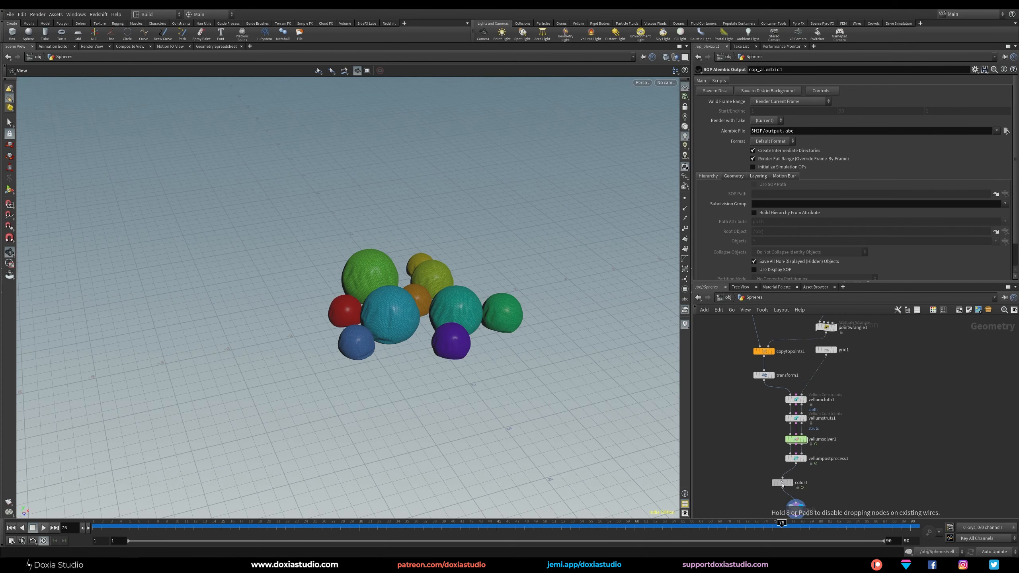
Tidy the network by lowering the grid node and moving the sphere node farther from Copy to Points.
middle_drag(895, 443, 897, 465)
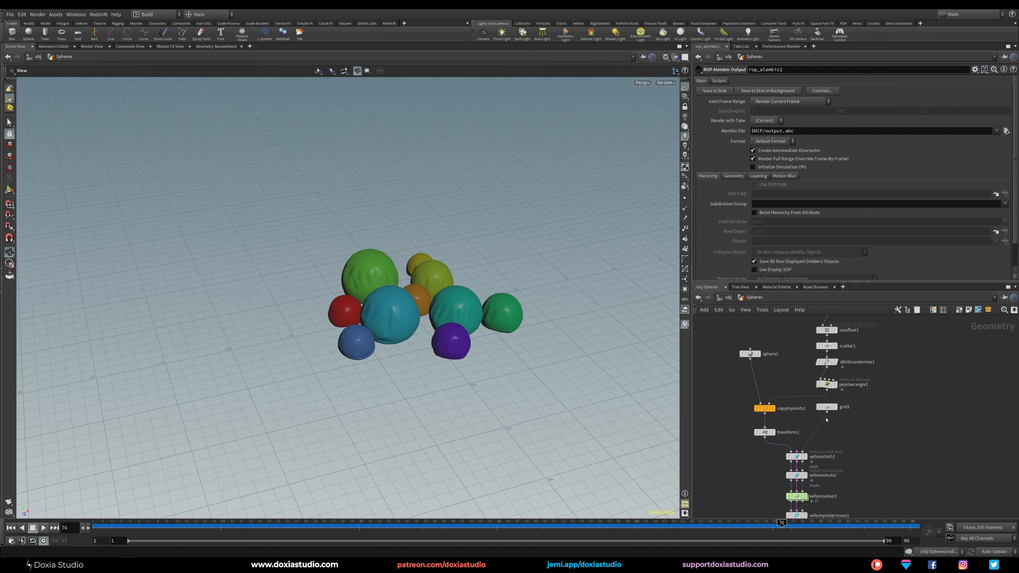
drag(828, 408, 827, 418)
middle_drag(920, 391, 943, 395)
drag(777, 373, 758, 365)
middle_drag(767, 400, 755, 389)
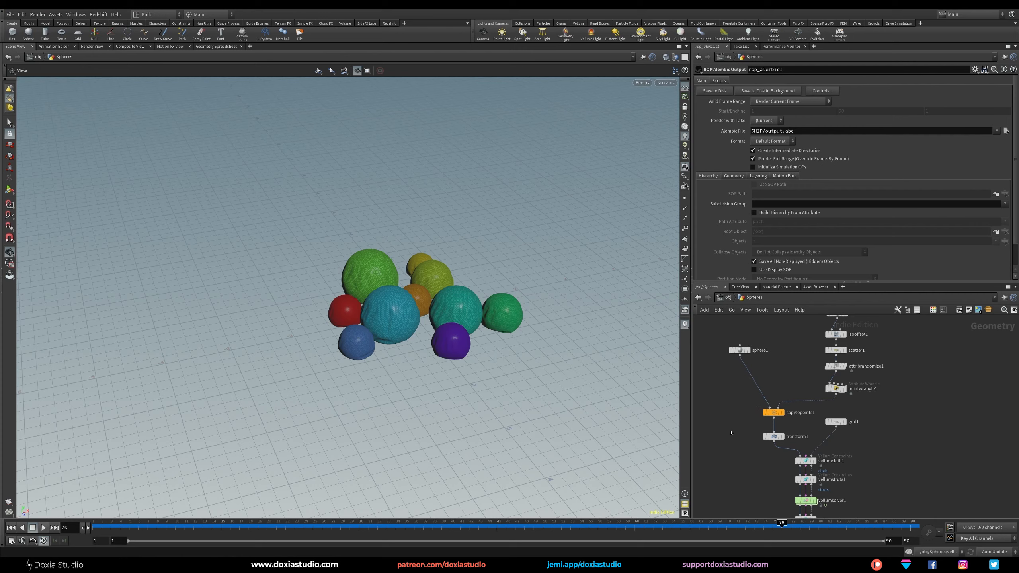
middle_drag(731, 436, 753, 366)
Examine the null's geometry information to see which attributes would be exported.
middle_drag(771, 465, 777, 394)
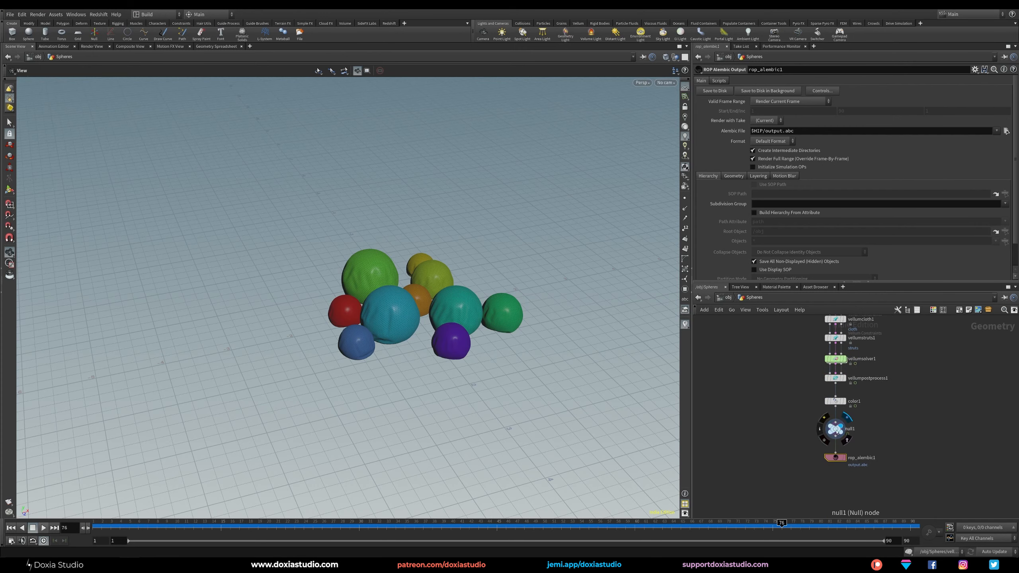
click(820, 429)
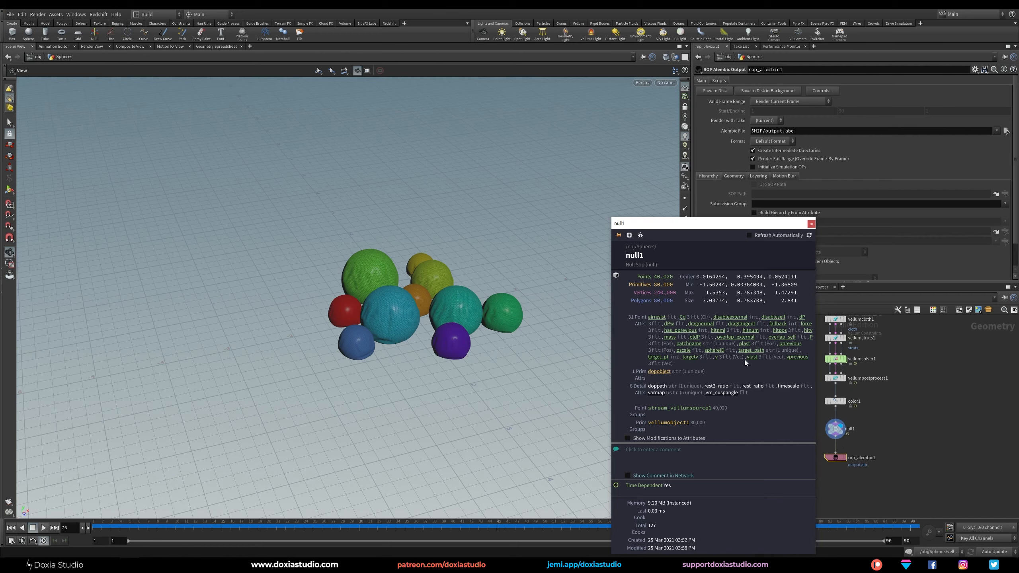
click(930, 396)
Display the Copy to Points node's output and show its parameters.
middle_drag(915, 356, 903, 466)
middle_drag(803, 352, 803, 400)
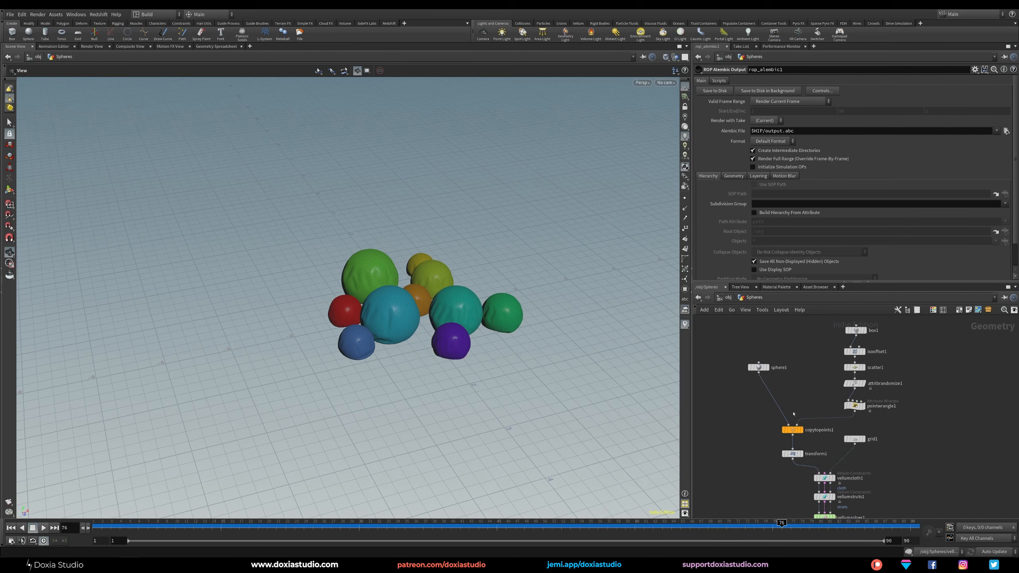
click(800, 430)
click(788, 430)
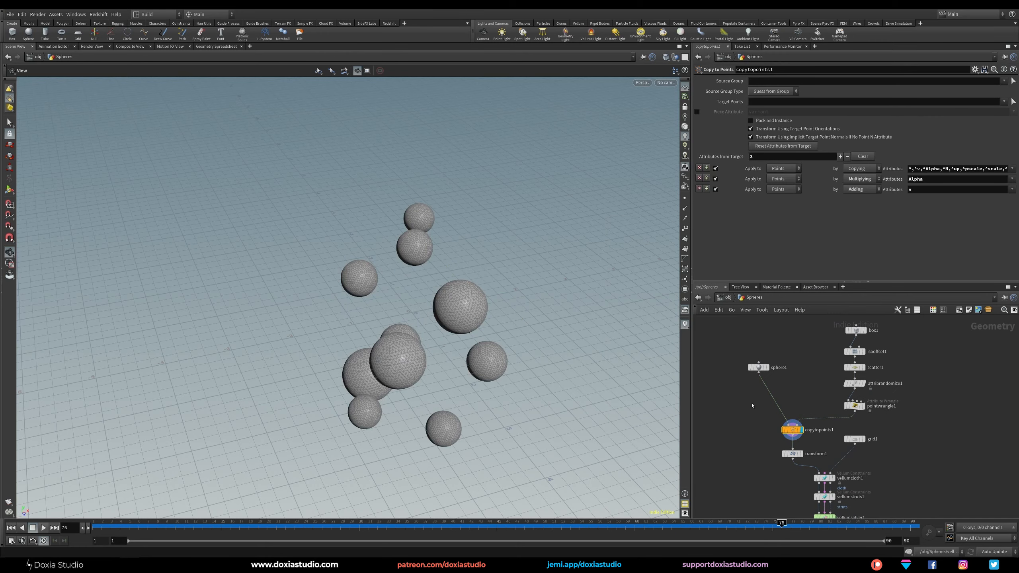
Insert a UV Project node between the sphere and Copy to Points nodes, display it and initialize its projection to the best plane.
key(Tab)
text(uv)
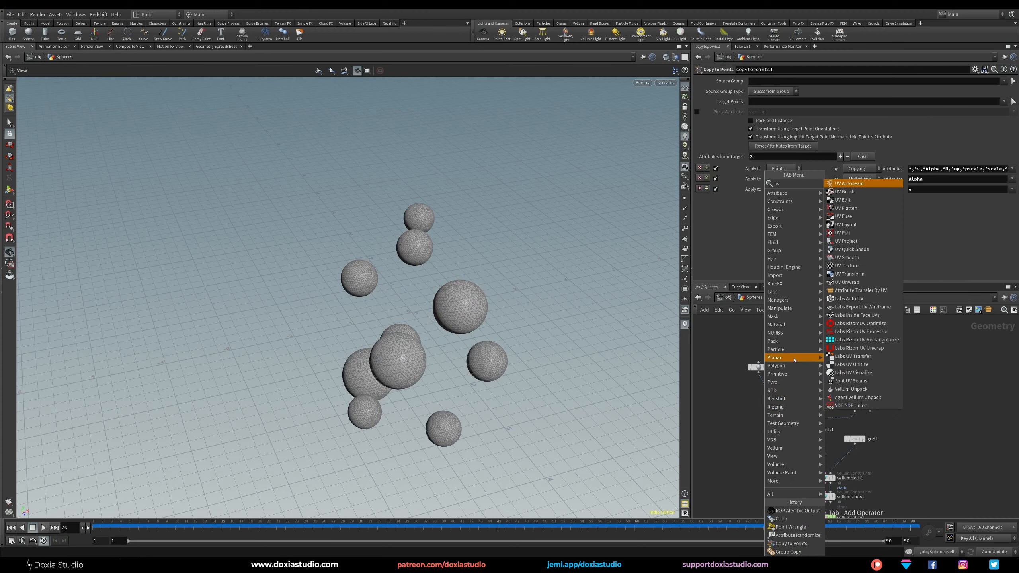
text(pro)
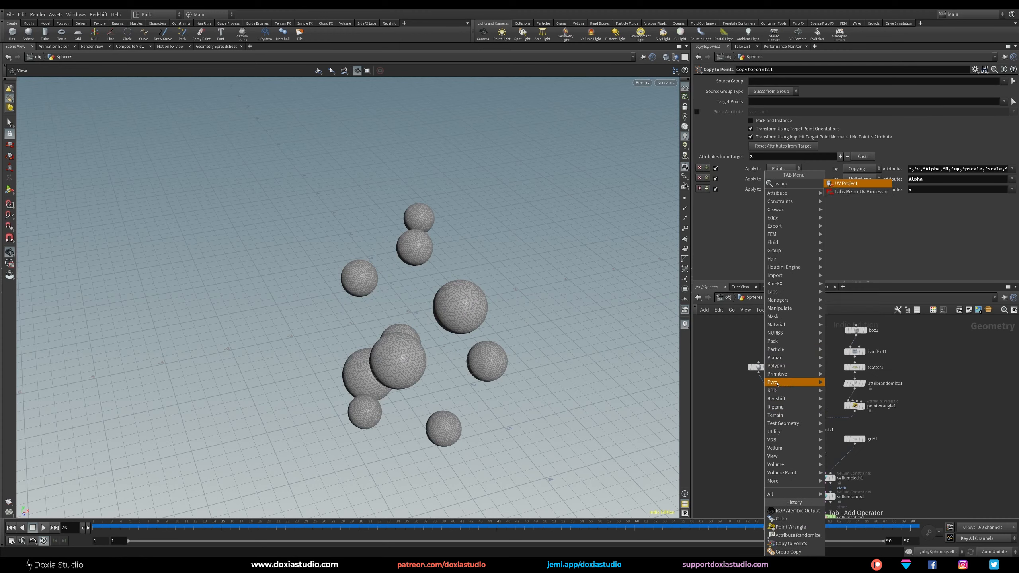
click(851, 184)
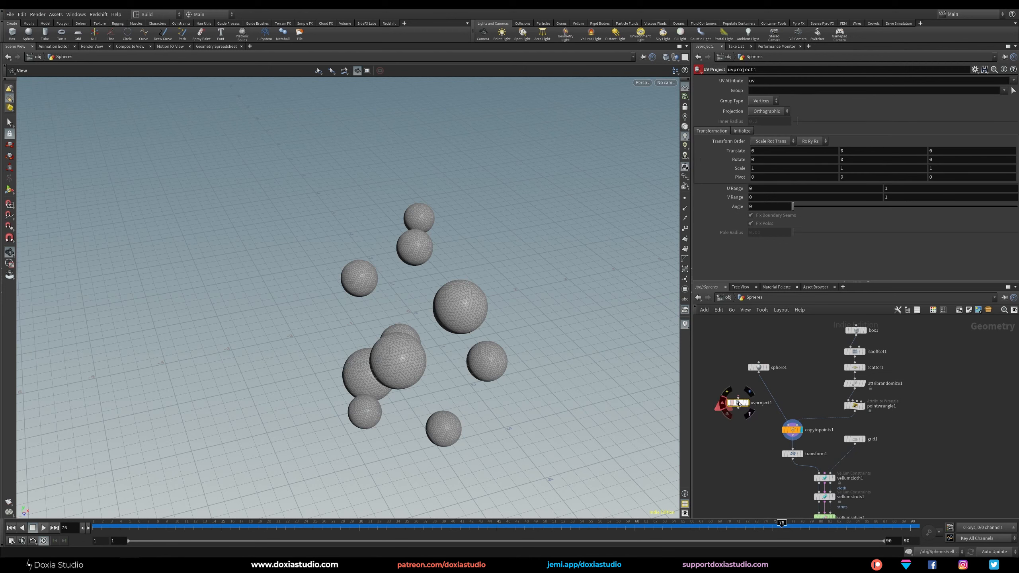
click(769, 394)
click(779, 384)
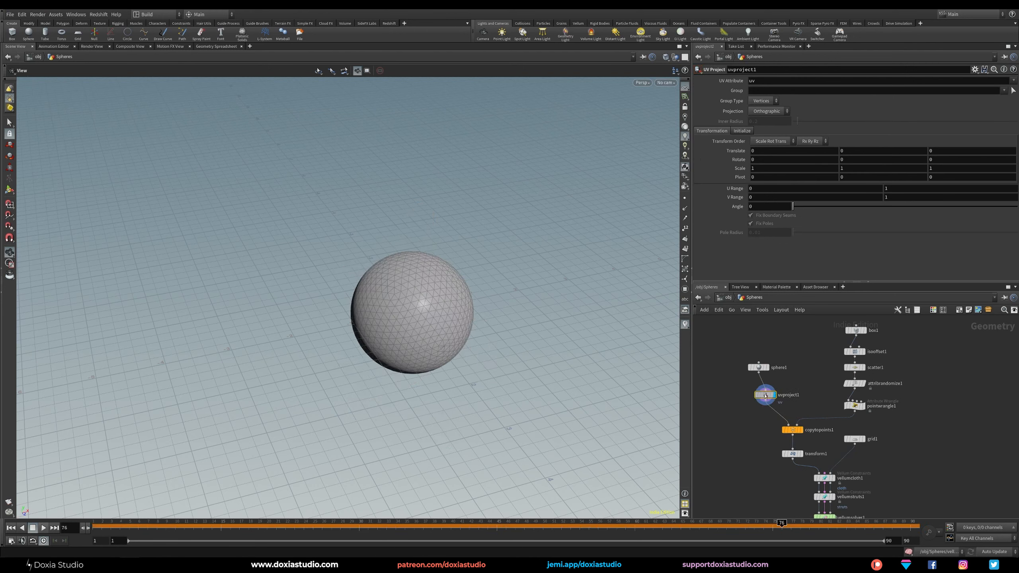
click(742, 131)
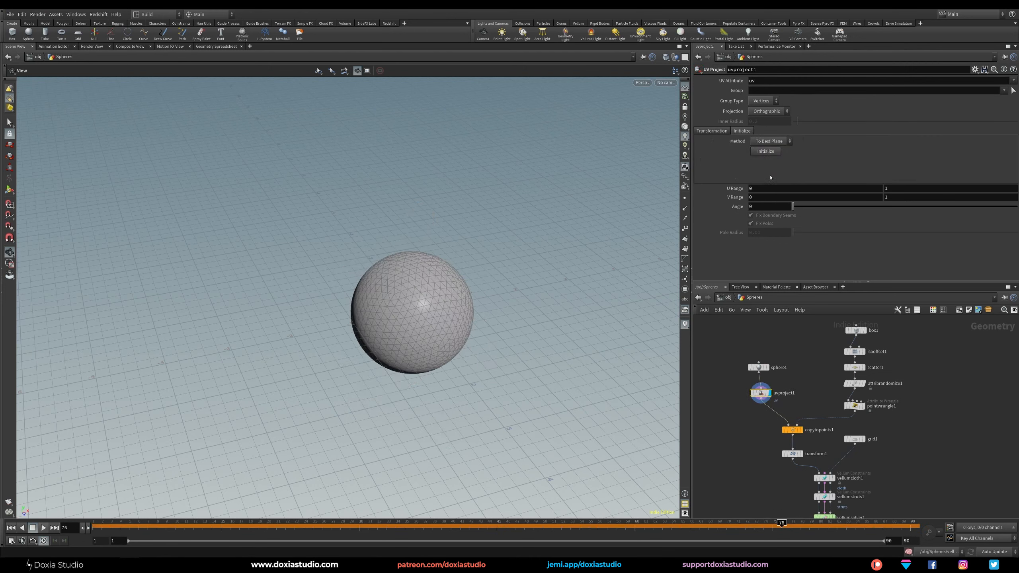
Connect a UV Quick Shade node to the UV Project node and display its grid texture on the sphere.
key(Tab)
text(qui)
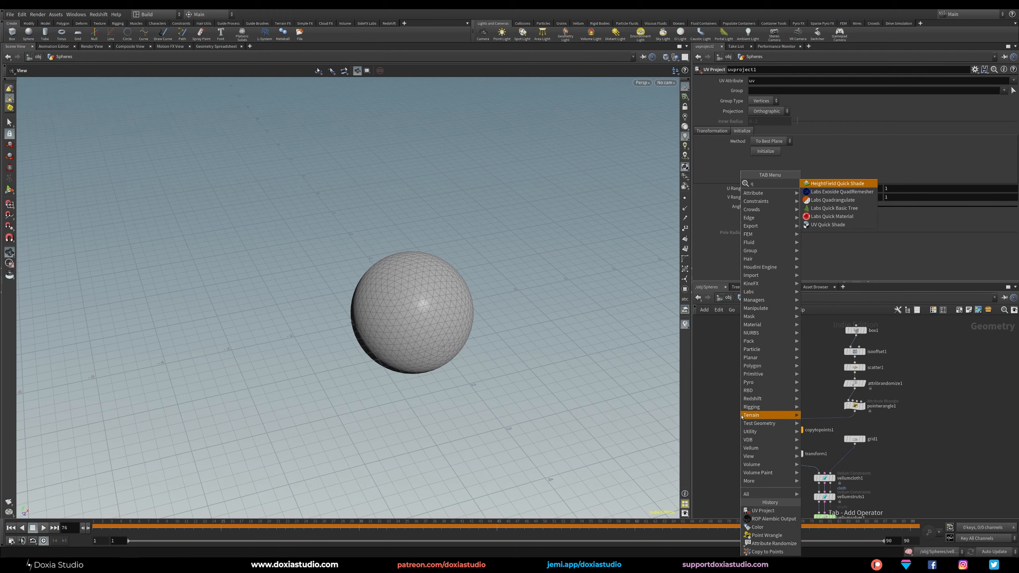
key(Down)
key(Down)
key(Down)
key(Return)
click(740, 418)
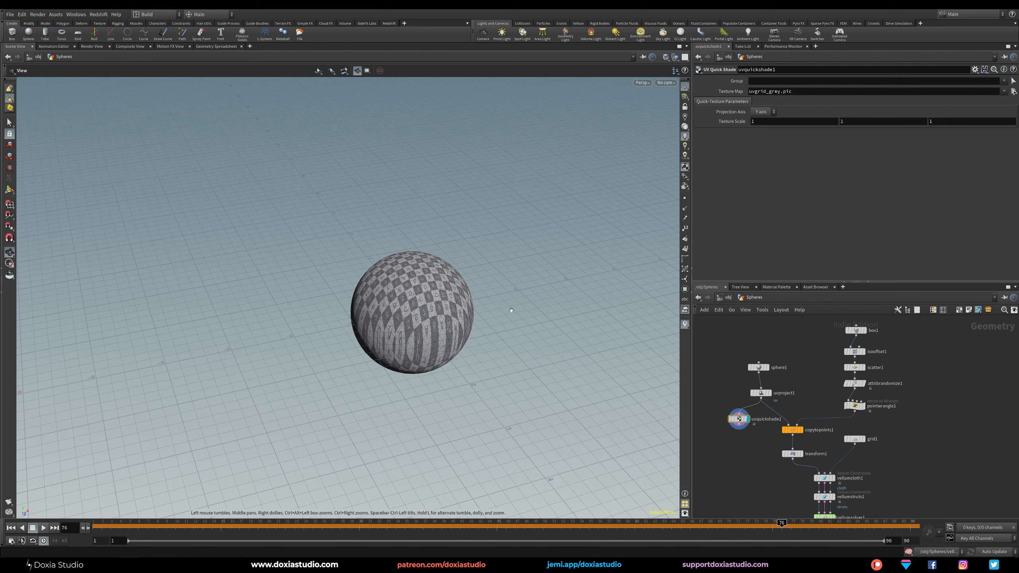
Change the UV Project node's projection to Polar and check the texture on the sphere.
click(761, 393)
click(716, 132)
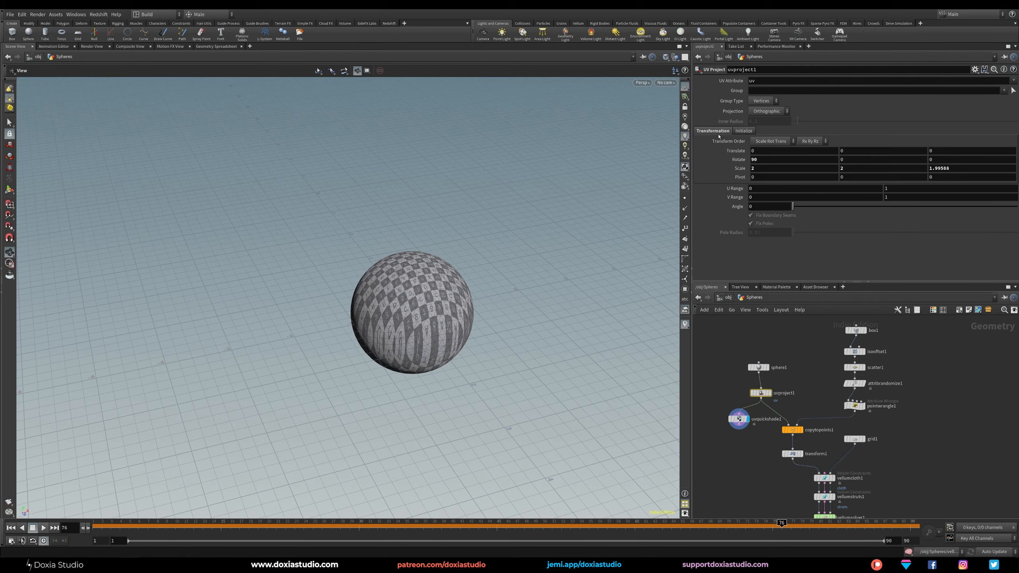
click(774, 111)
click(766, 120)
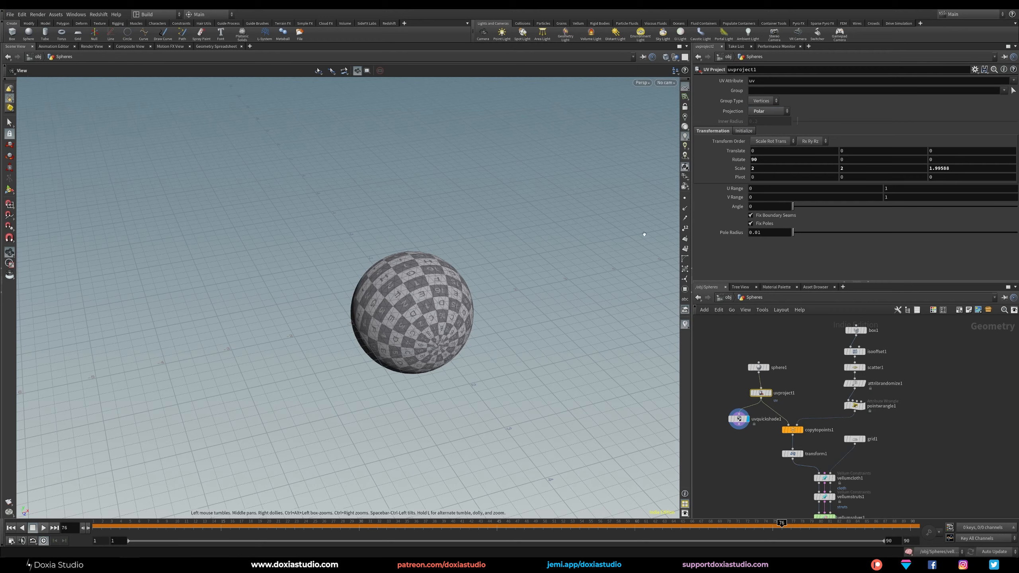
mouse_move(408, 321)
mouse_down()
mouse_move(501, 327)
mouse_move(333, 269)
mouse_move(418, 322)
mouse_up()
Rewire the UV Quick Shade node to the Copy to Points output and inspect the textured sphere copies.
middle_drag(710, 387, 721, 351)
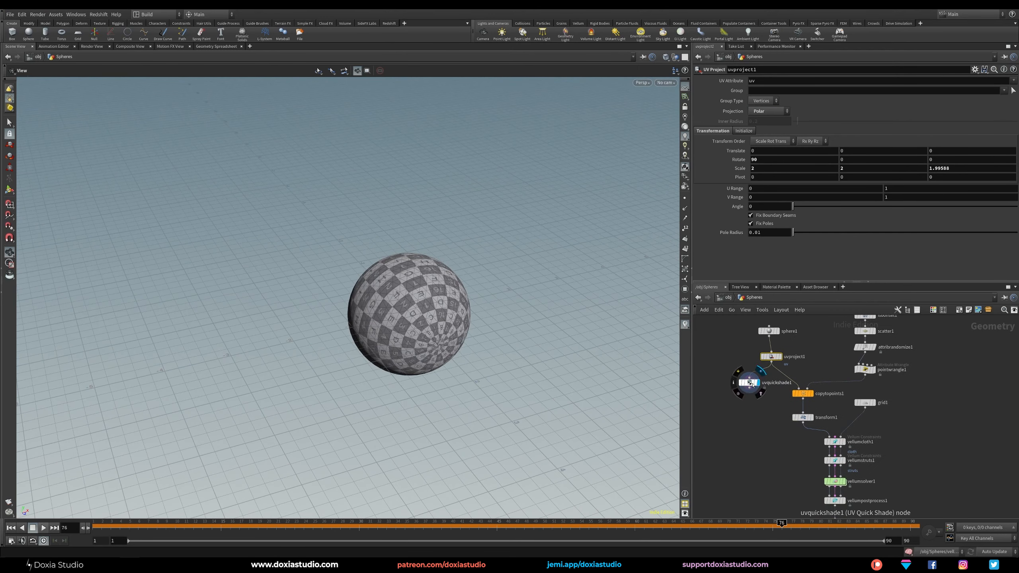
click(812, 392)
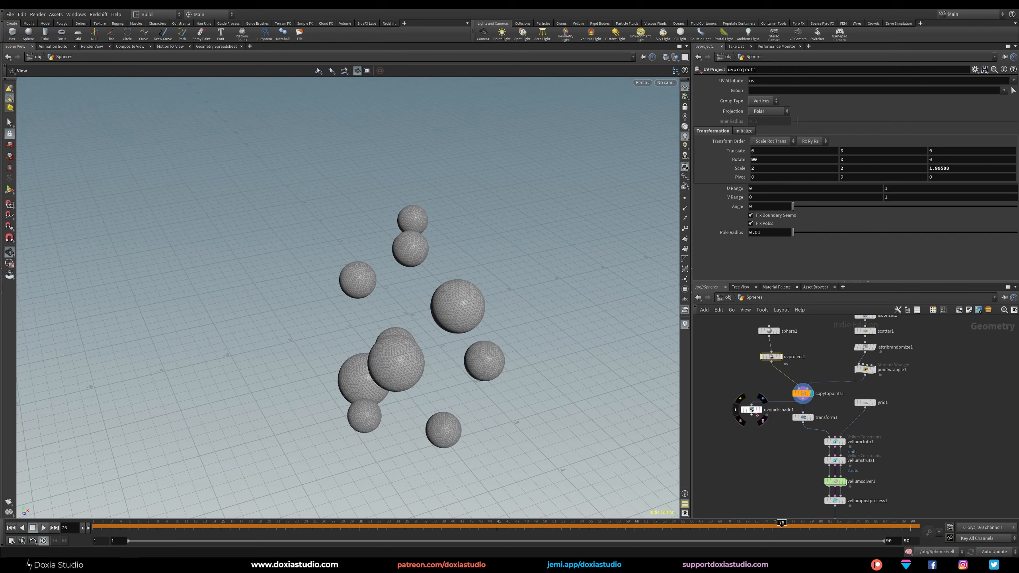
click(760, 411)
scroll(445, 321, up, 4)
drag(445, 321, 417, 337)
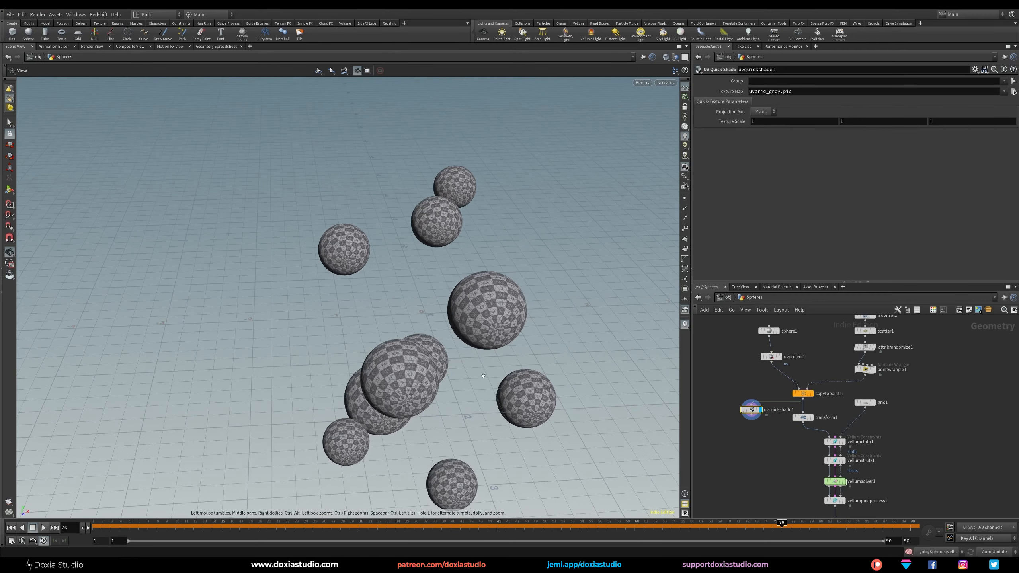
middle_drag(417, 337, 349, 281)
Move the UV Quick Shade node down the network beside the Vellum chain.
middle_drag(779, 465, 764, 390)
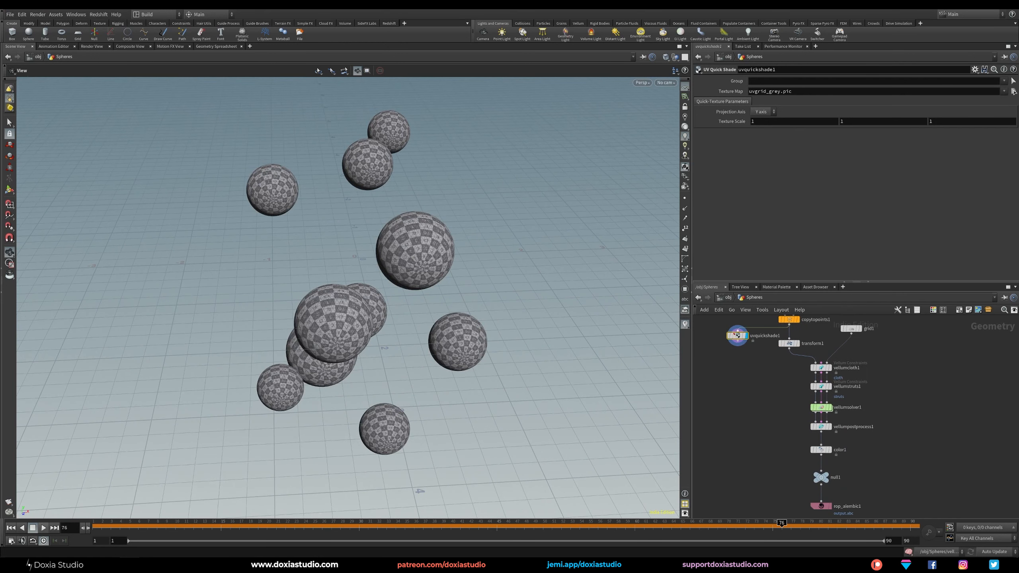
drag(737, 336, 728, 433)
middle_drag(728, 433, 722, 375)
Return to frame 1, save the scene, and display the null to run the simulation through frame 90.
click(11, 527)
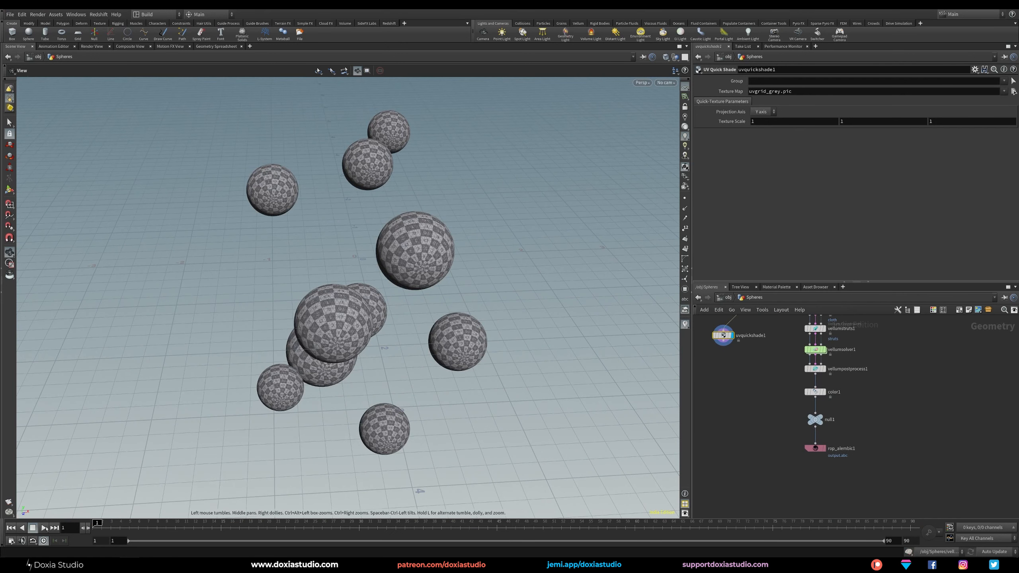
key(ctrl+s)
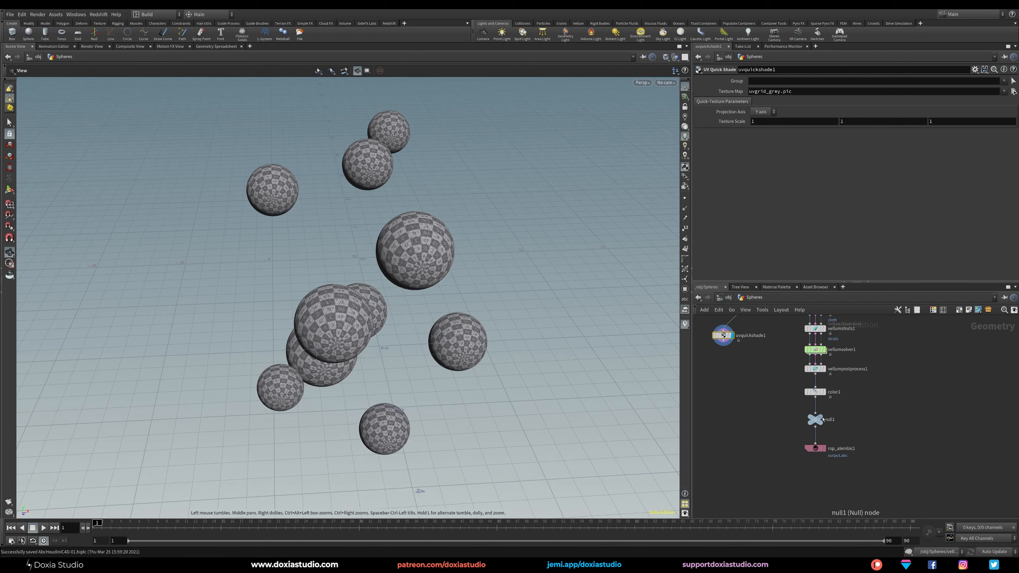
click(804, 408)
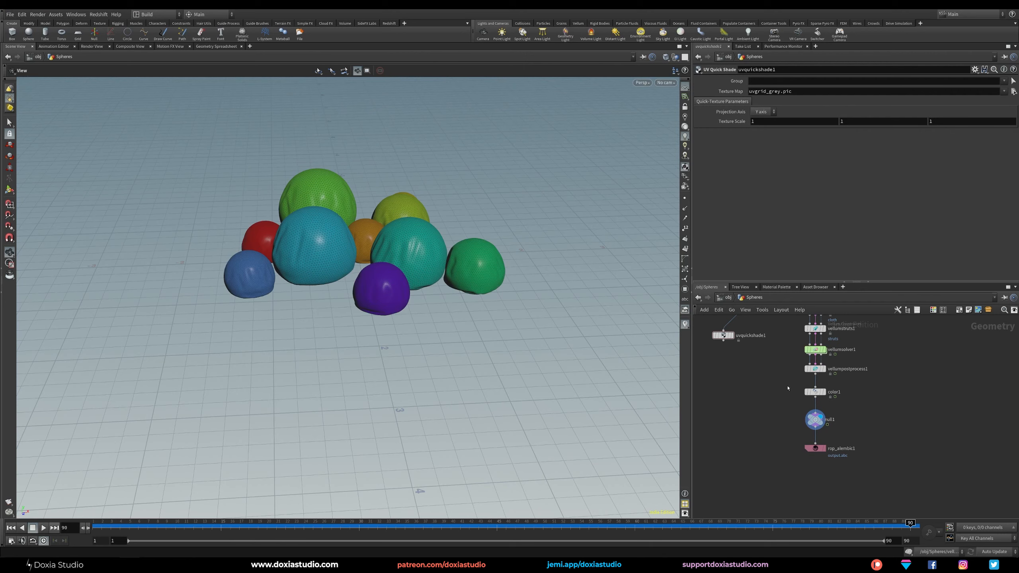
Rewire the UV Quick Shade node to the null's output and inspect the UV grid on the simulated spheres.
drag(723, 336, 717, 425)
drag(713, 425, 756, 429)
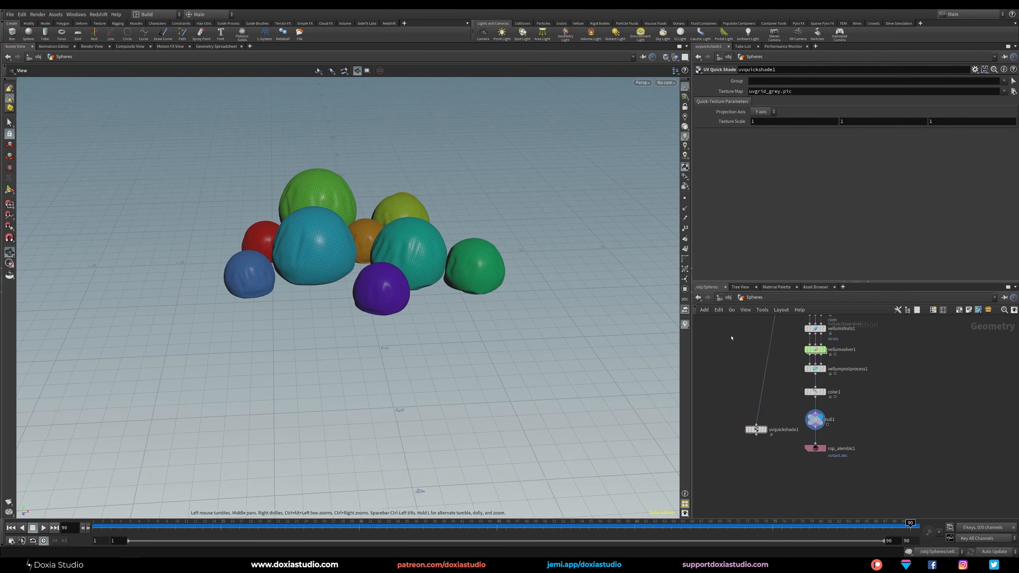
drag(815, 392, 812, 391)
drag(816, 431, 757, 425)
click(766, 430)
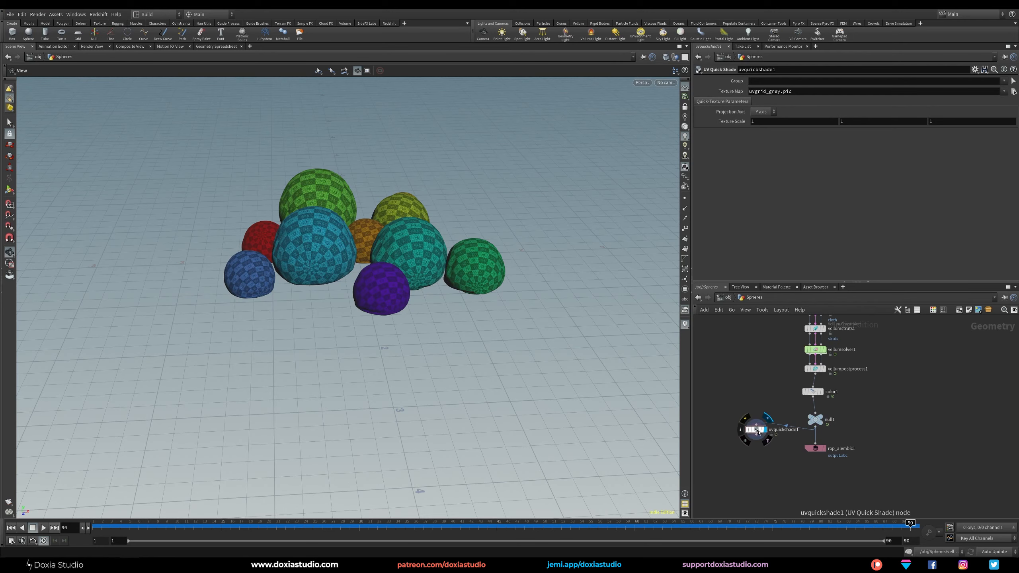
drag(343, 246, 407, 268)
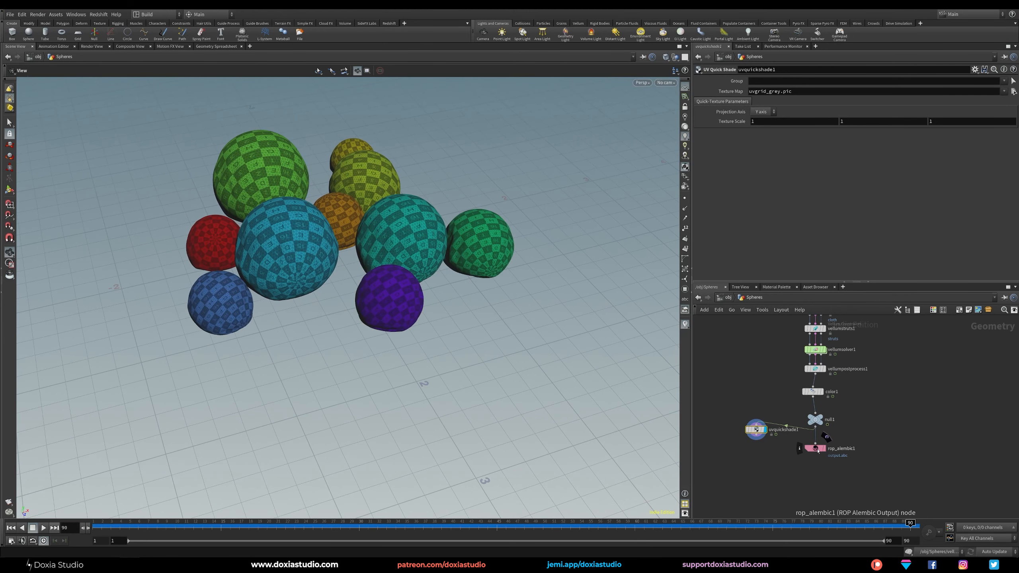
Lower the ROP Alembic Output node to make room below the null, and examine the null's attribute list.
middle_drag(873, 390, 879, 393)
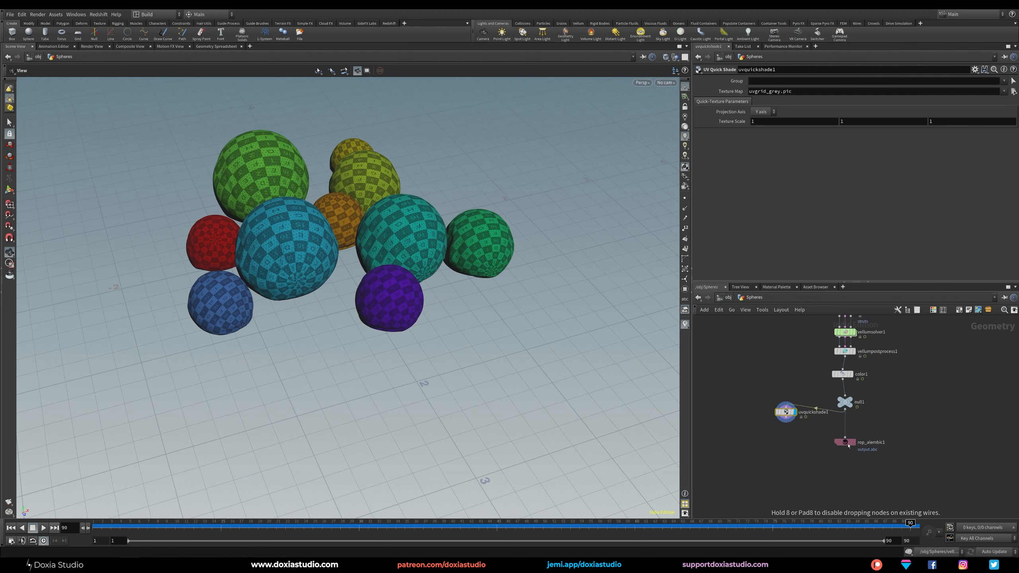
scroll(880, 422, up, 2)
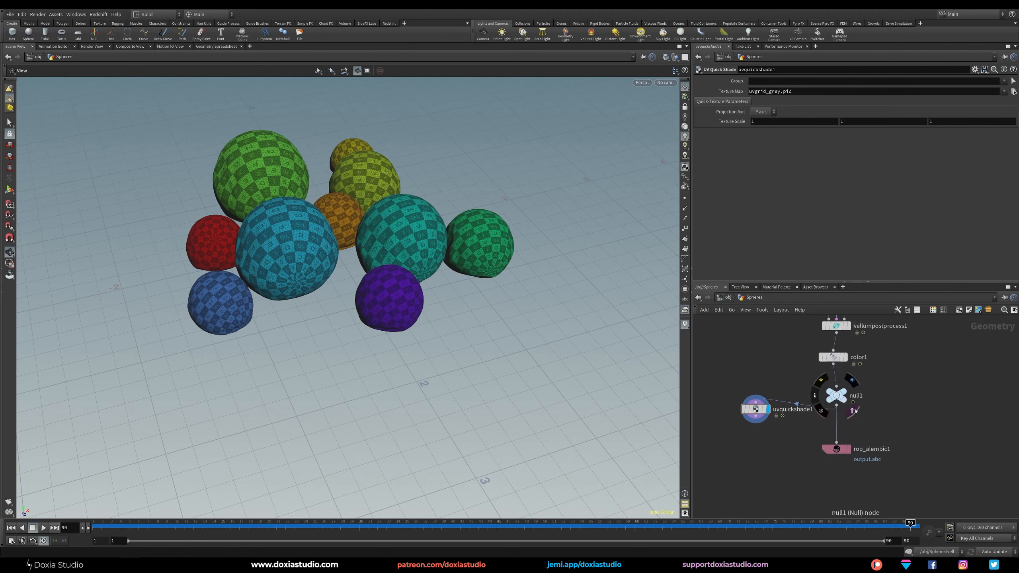
click(814, 399)
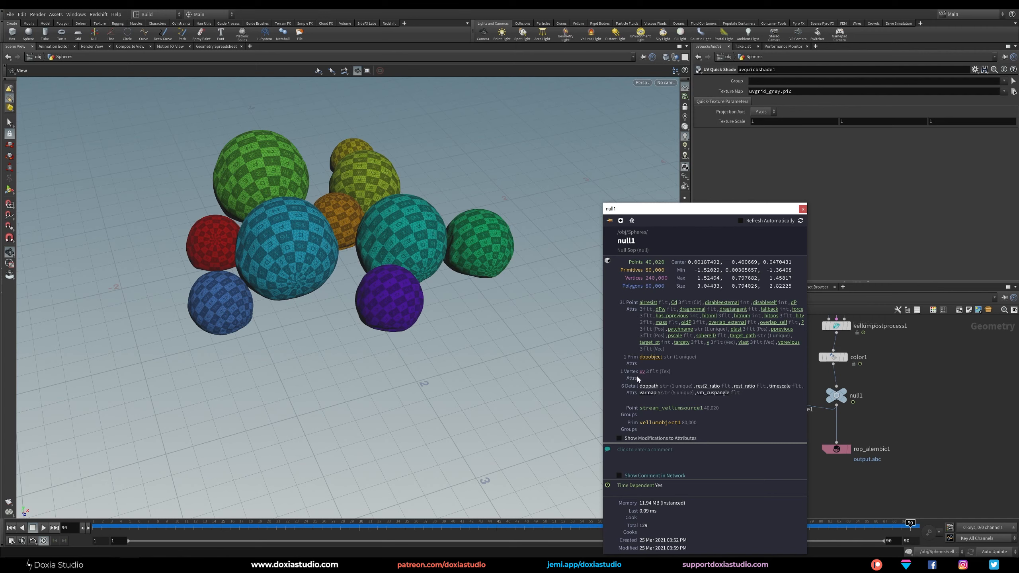
Add an Attribute Delete node to the network near the null and the ROP Alembic Output node.
key(Tab)
text(delete)
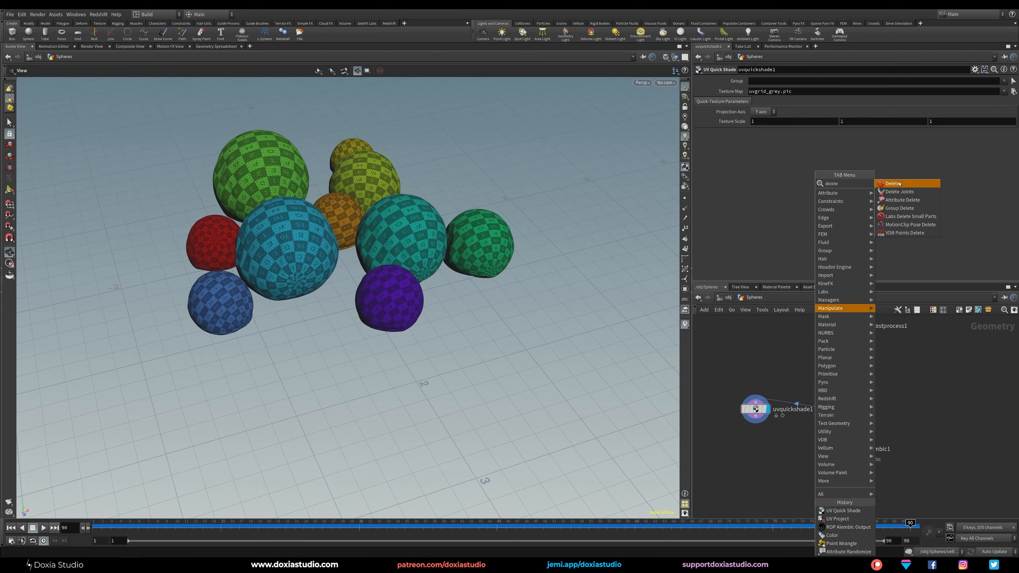
click(902, 200)
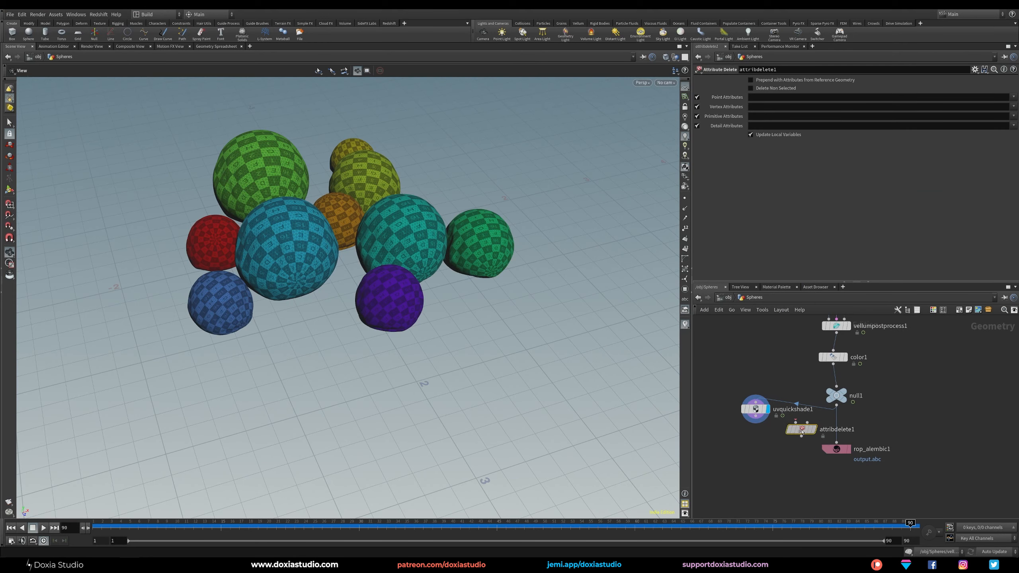
Insert the Attribute Delete node between the null and ROP Alembic Output, enabling Delete Non Selected for point attributes P and sphereID.
click(842, 425)
click(779, 88)
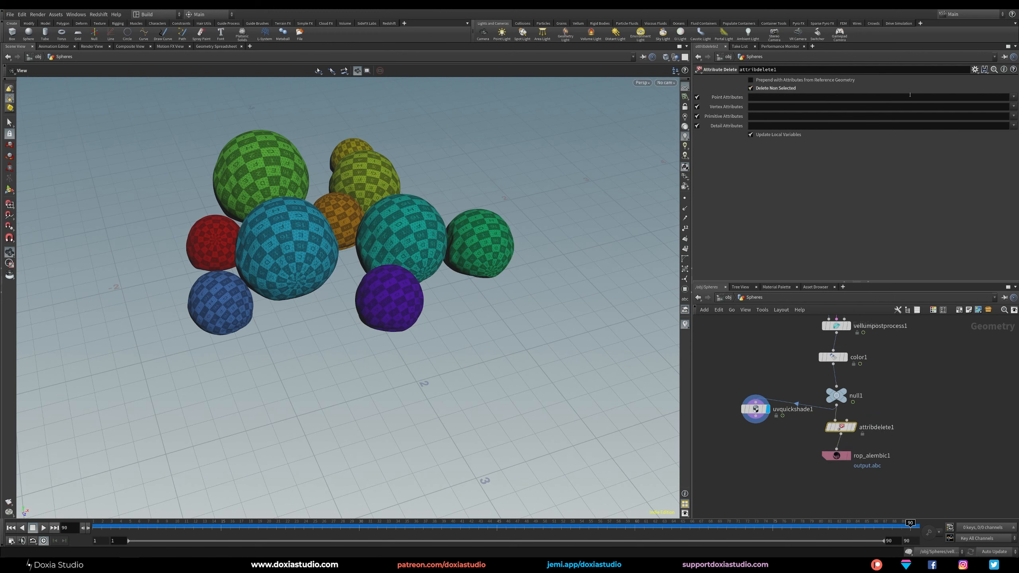
click(1012, 98)
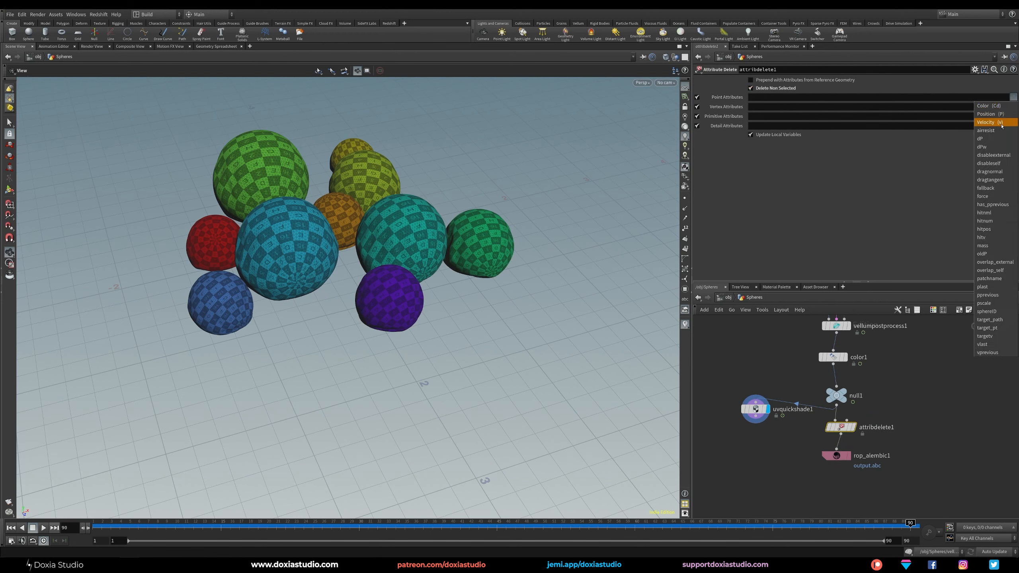
click(1007, 115)
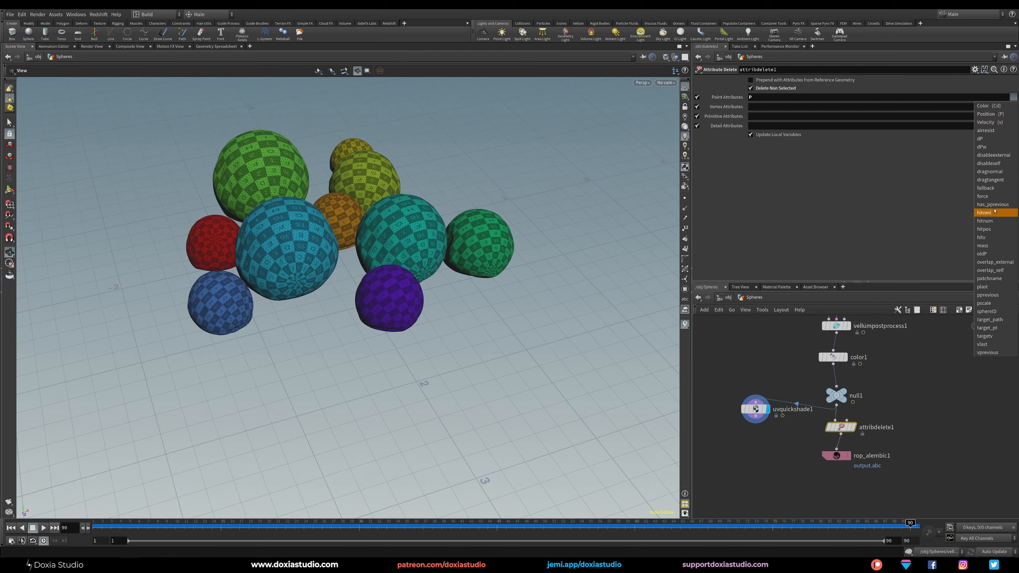
click(991, 312)
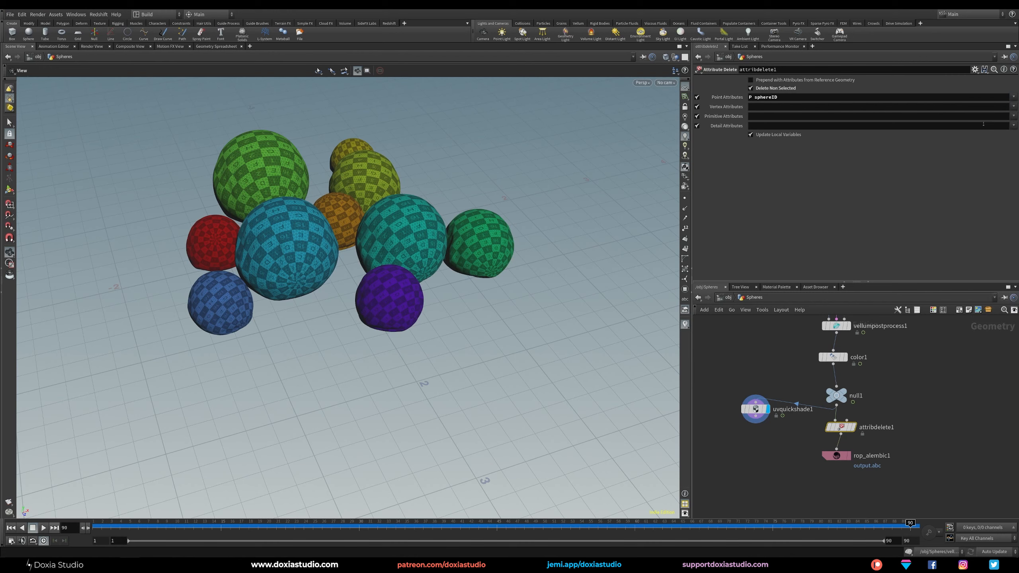
Display the Attribute Delete node, move the UV Quick Shade node lower beside it, and specify uv as the vertex attribute to keep.
click(854, 427)
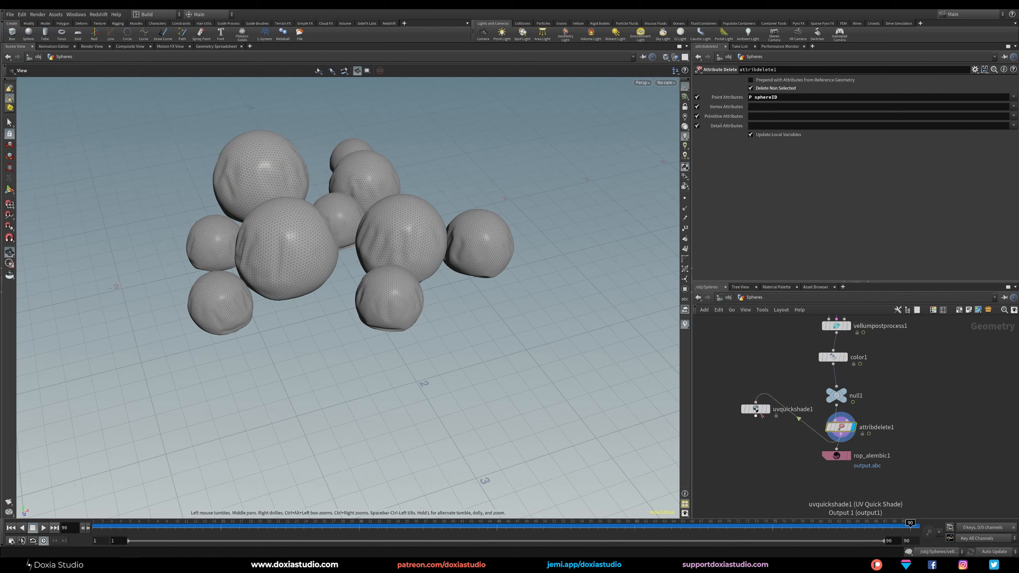
drag(755, 409, 758, 439)
click(1014, 107)
click(1010, 115)
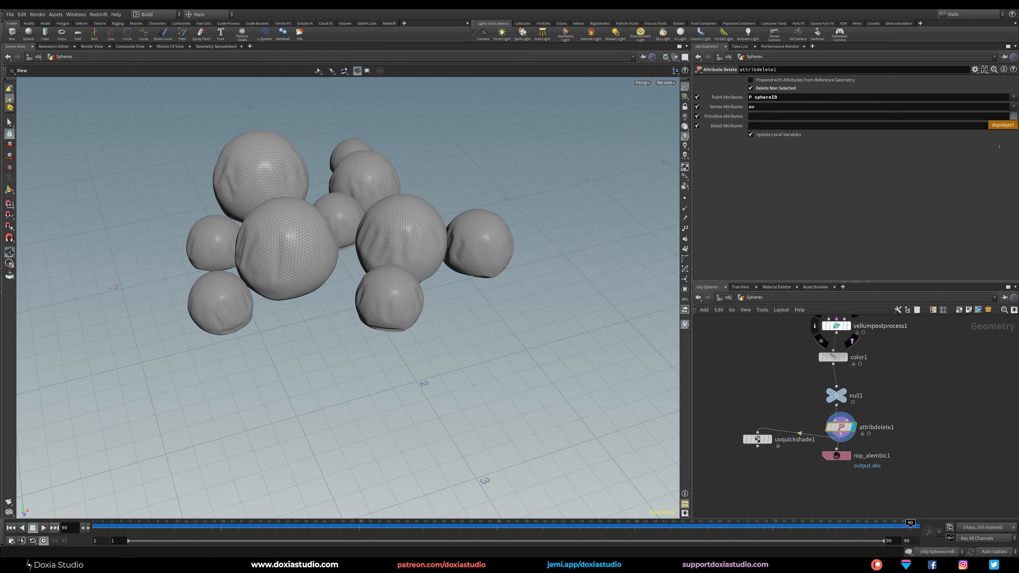
click(1014, 126)
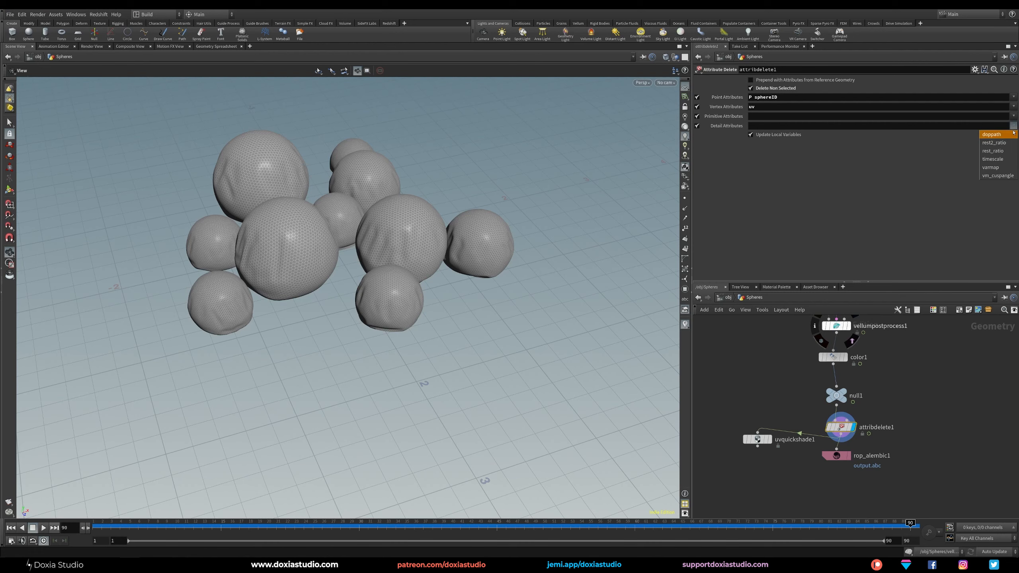
click(891, 203)
Display the UV Quick Shade node and shift it and the ROP Alembic Output node slightly lower.
click(769, 439)
drag(759, 443, 759, 449)
drag(843, 456, 843, 464)
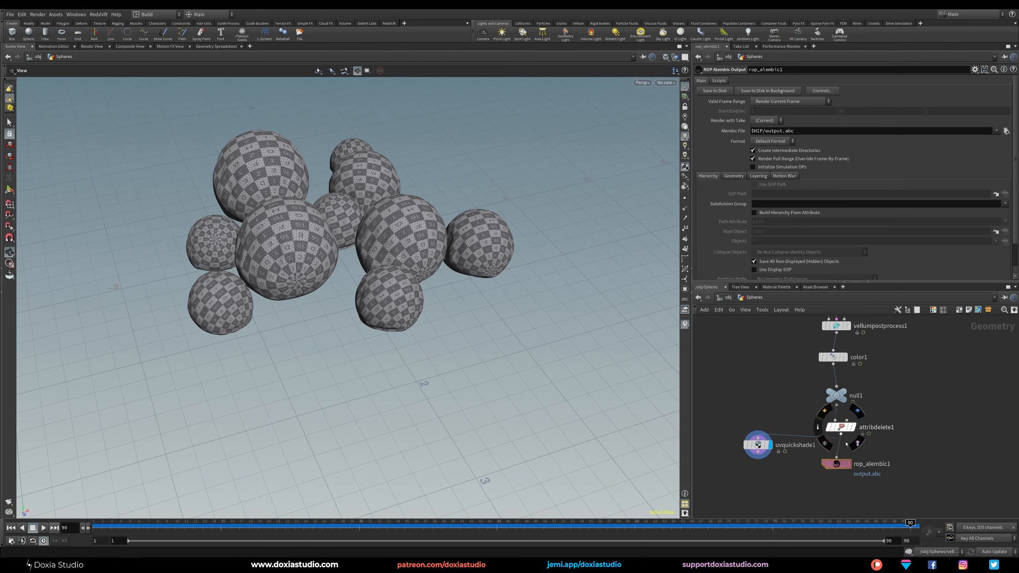
Examine the Attribute Delete node's info for the remaining point and vertex attributes.
click(818, 427)
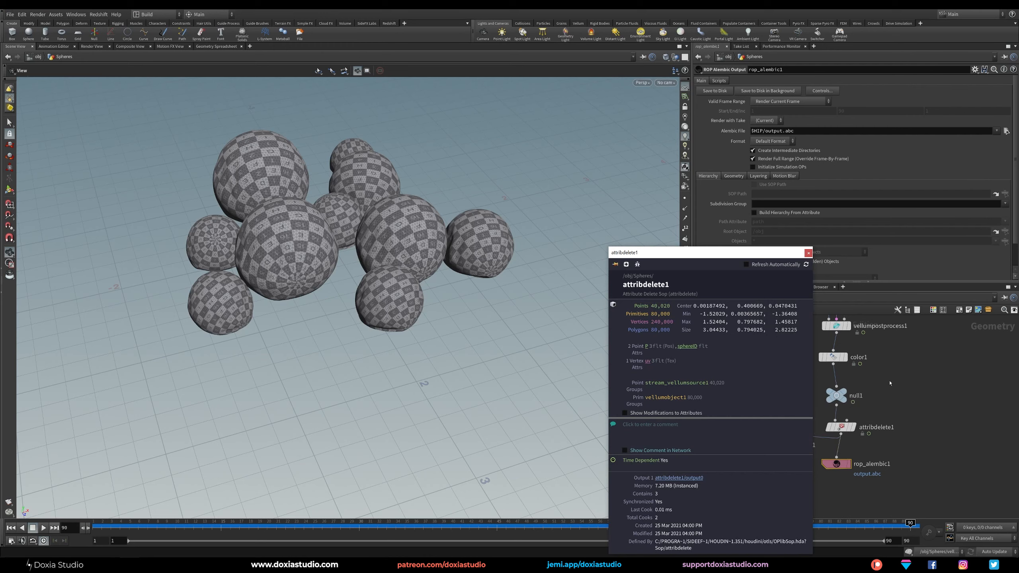
click(815, 395)
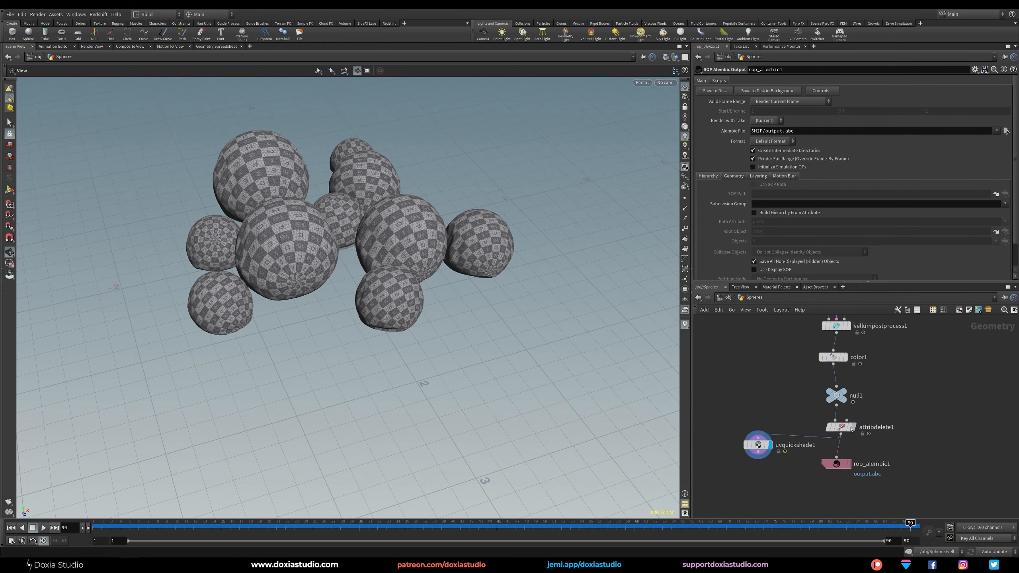
click(816, 428)
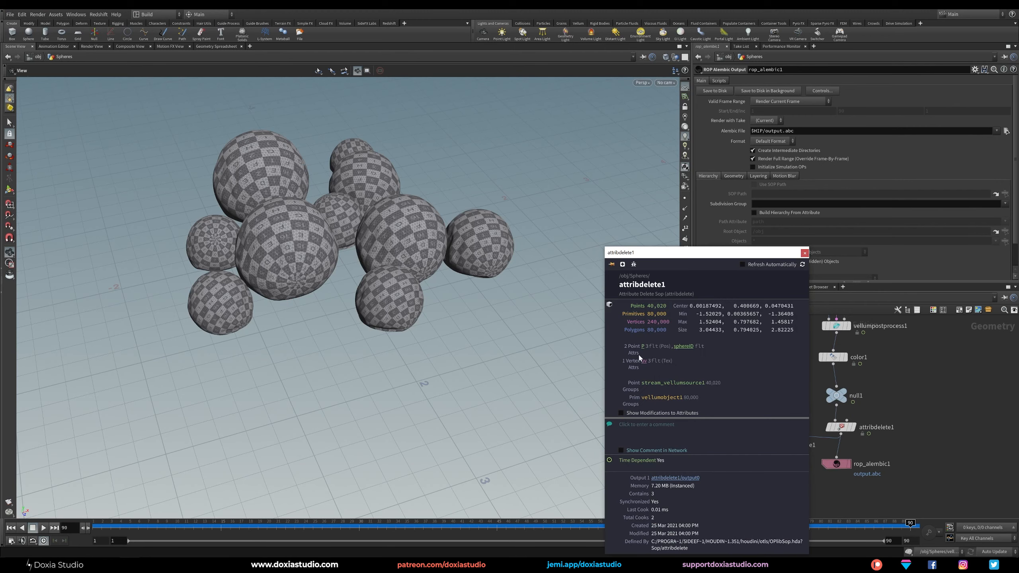
click(904, 404)
Align the ROP Alembic Output node below Attribute Delete, setting its file to $HIP/abc/SpheresABC.abc and its valid frame range to Render Frame Range.
middle_drag(903, 405, 888, 347)
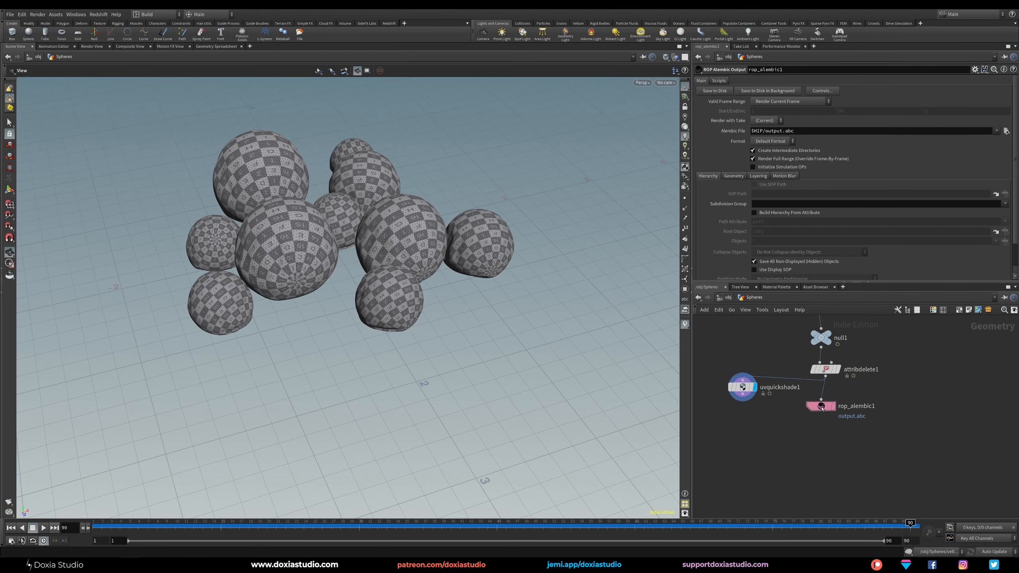
drag(821, 407, 826, 420)
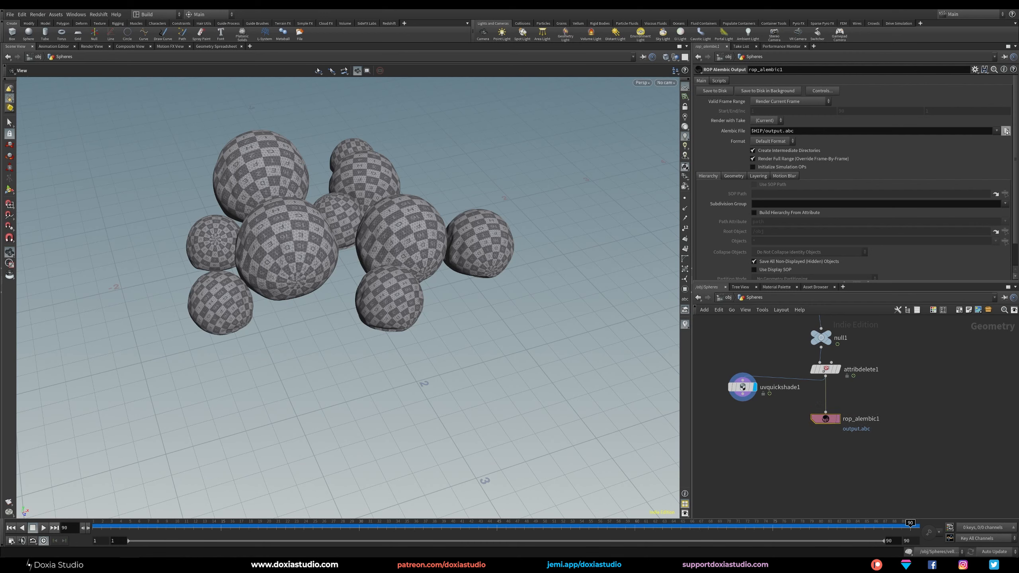
click(1007, 131)
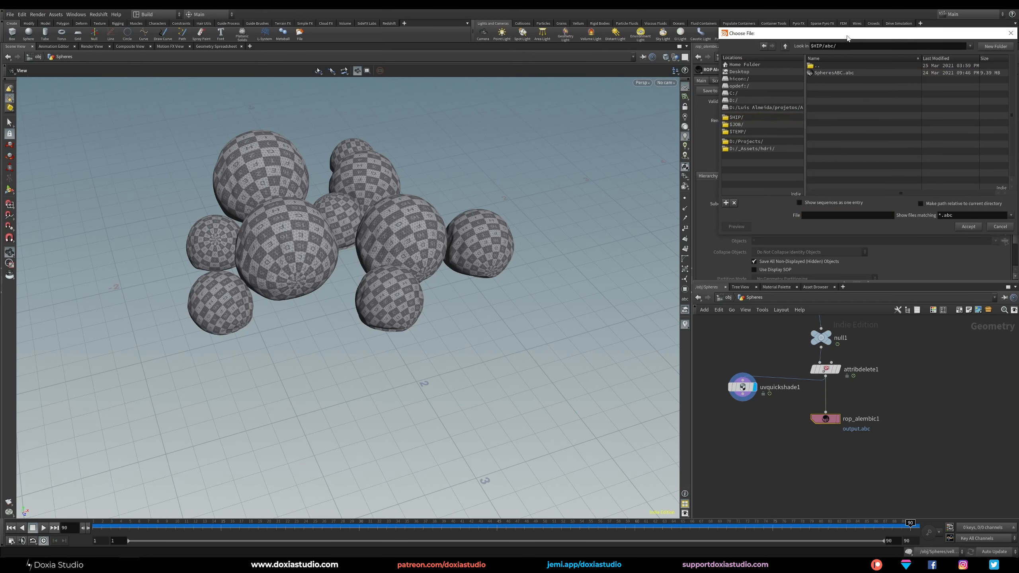
click(608, 160)
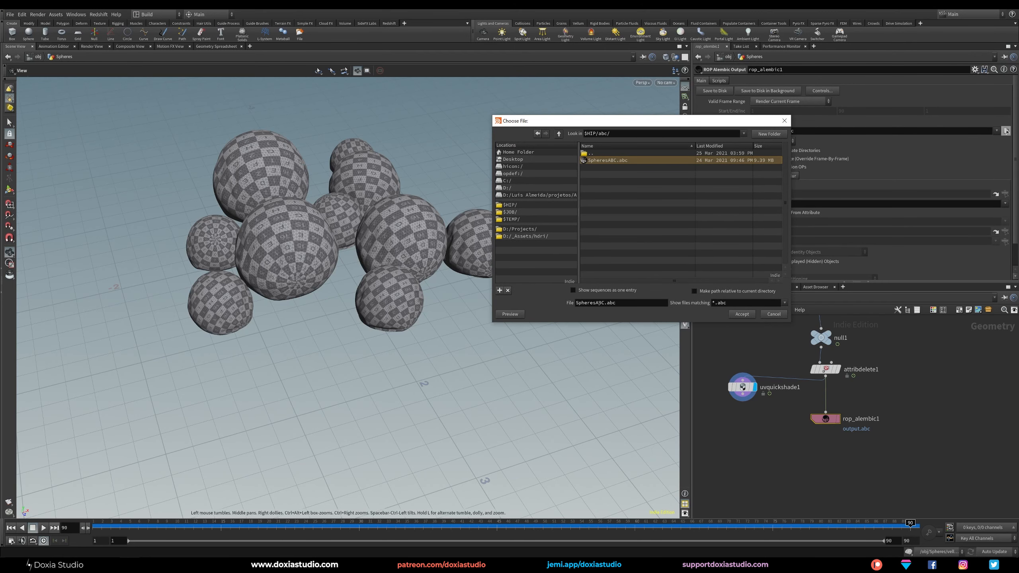
double_click(607, 303)
click(742, 315)
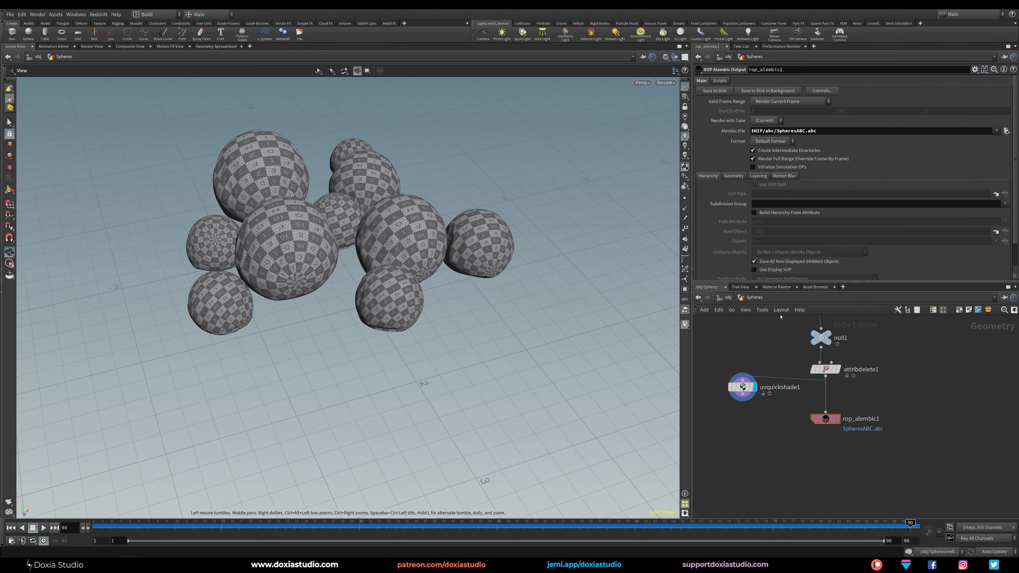
click(811, 102)
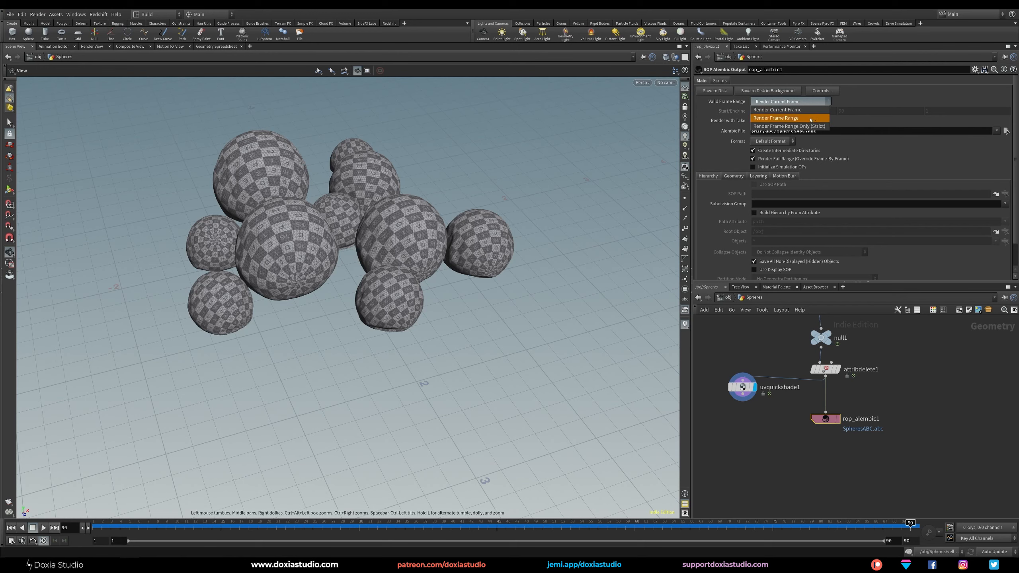
click(774, 118)
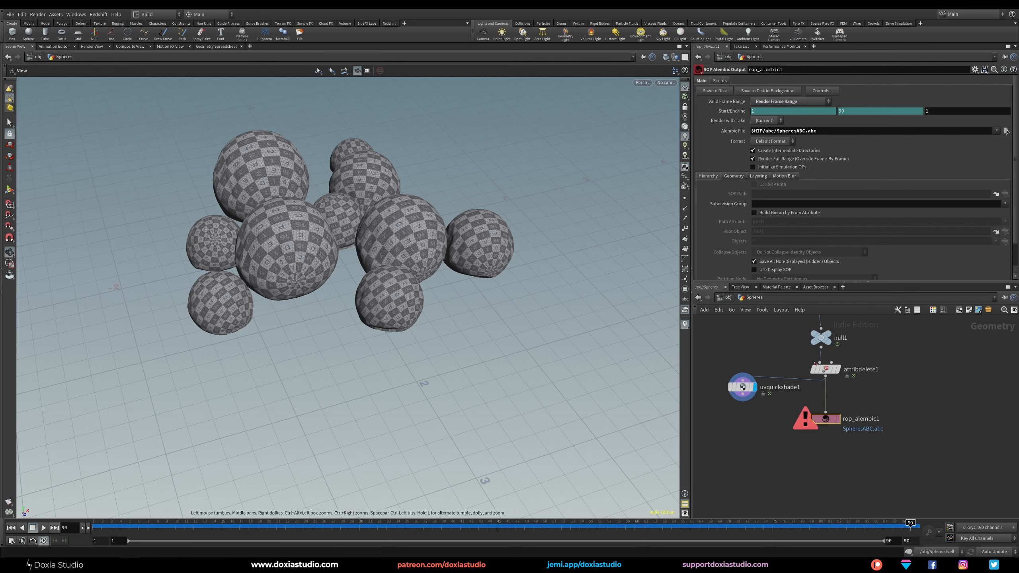
Display the Attribute Delete node and read the error information of the ROP Alembic Output node.
click(838, 370)
click(824, 369)
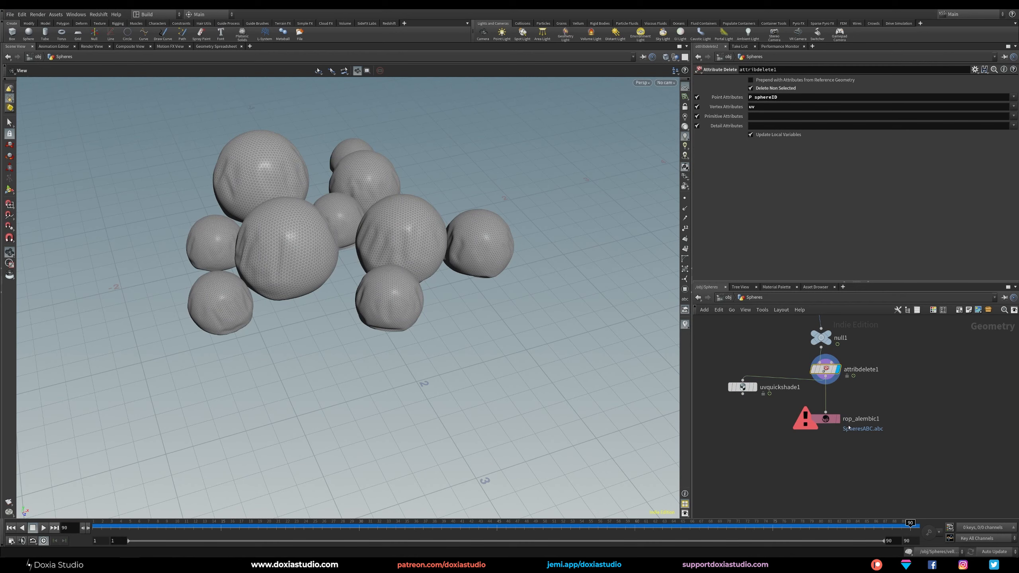
click(805, 418)
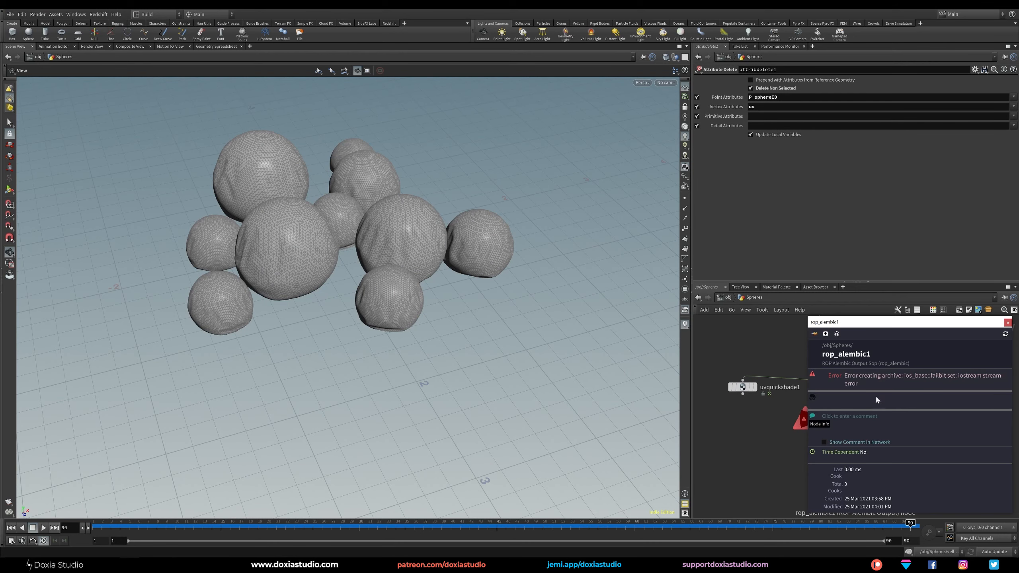
click(1007, 323)
Change the Alembic output file to $HIP/abc/SpheresABC_02.abc and save the sequence to disk.
click(838, 421)
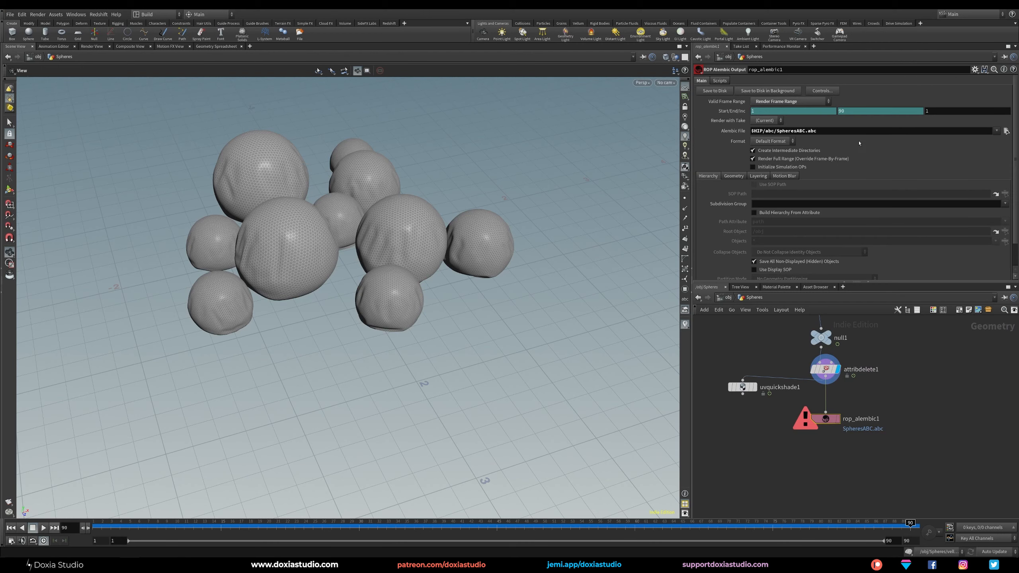
click(804, 130)
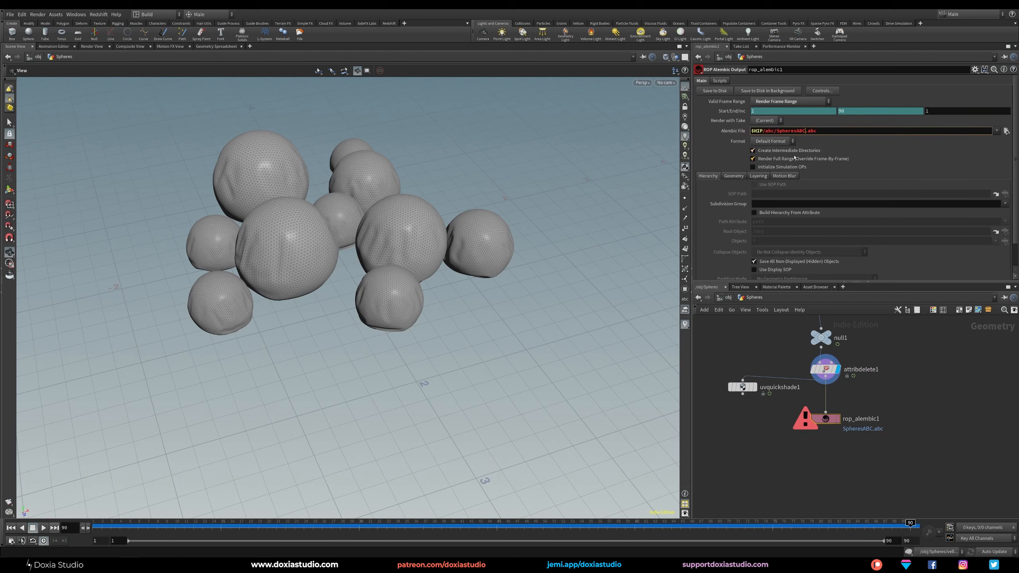
text(_02)
key(Return)
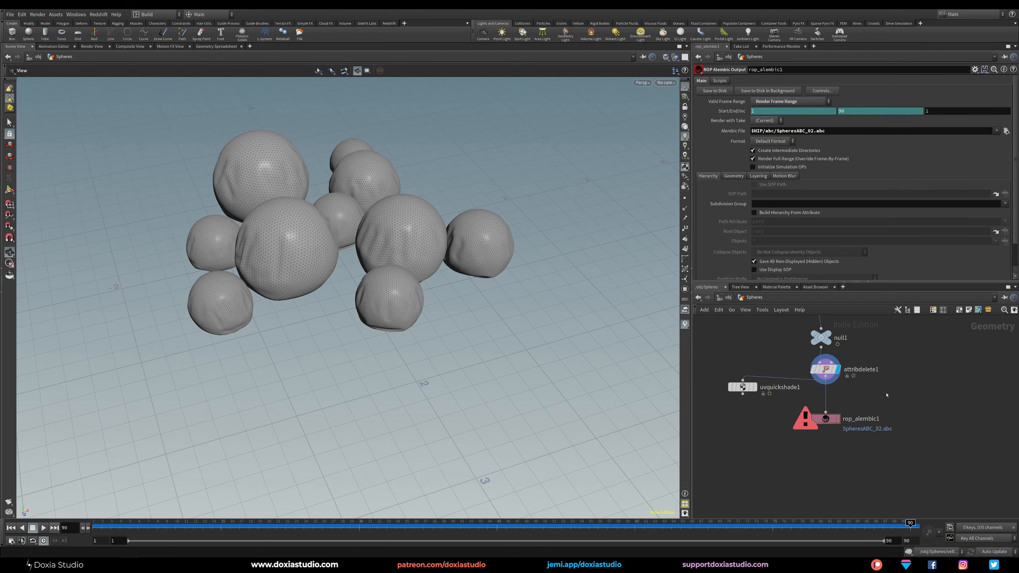
click(715, 90)
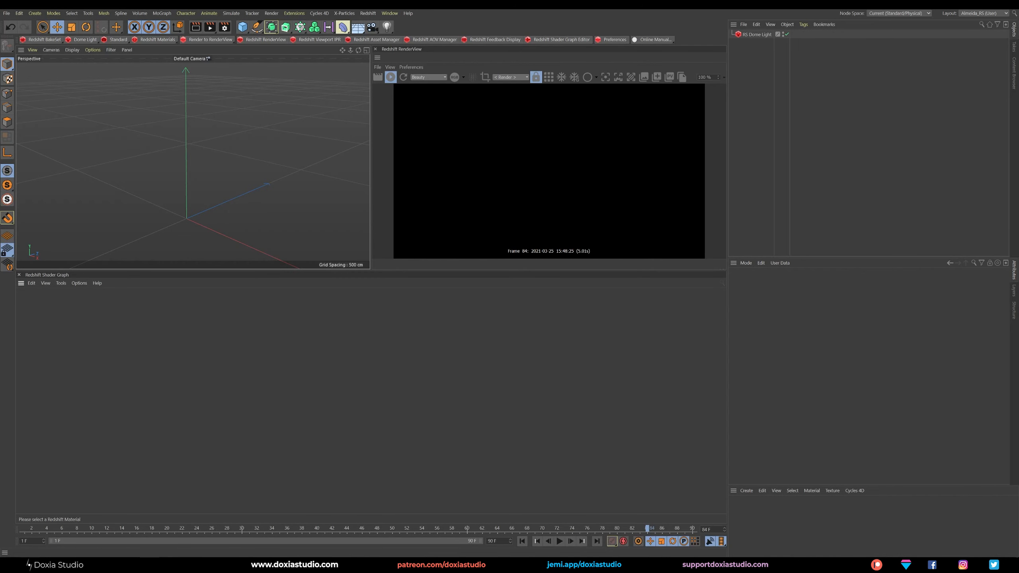
Switch to Cinema 4D and import SpheresABC_02.abc with a scale of 1 meter and the normals, UVs and face sets options enabled.
click(200, 565)
click(292, 210)
drag(315, 169, 765, 127)
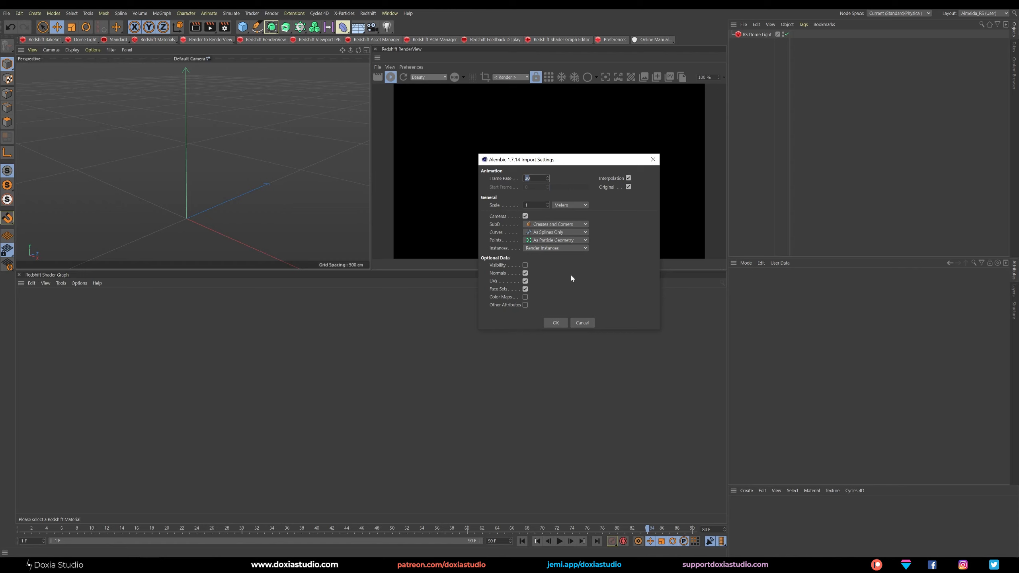
click(556, 323)
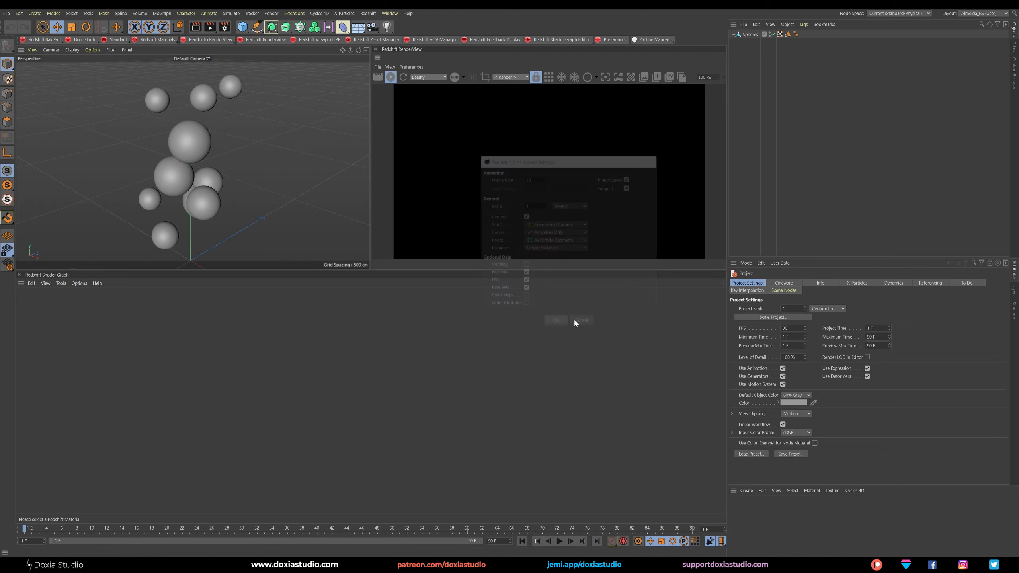
Scrub through the imported sphere animation and frame the piled spheres closely in the perspective view.
drag(54, 529, 543, 531)
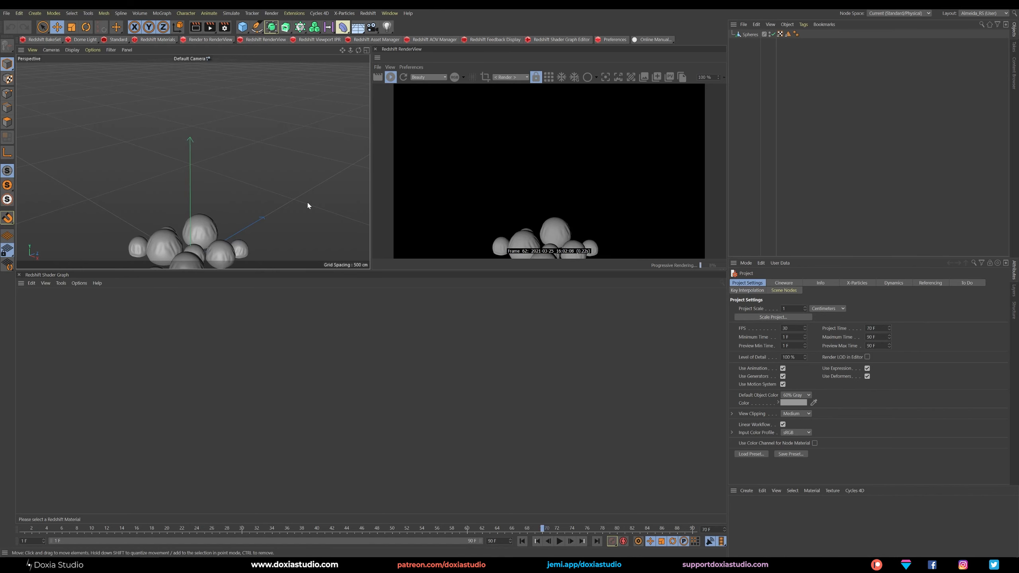
alt+middle_drag(309, 182, 312, 107)
scroll(220, 179, up, 5)
alt+middle_drag(220, 179, 224, 163)
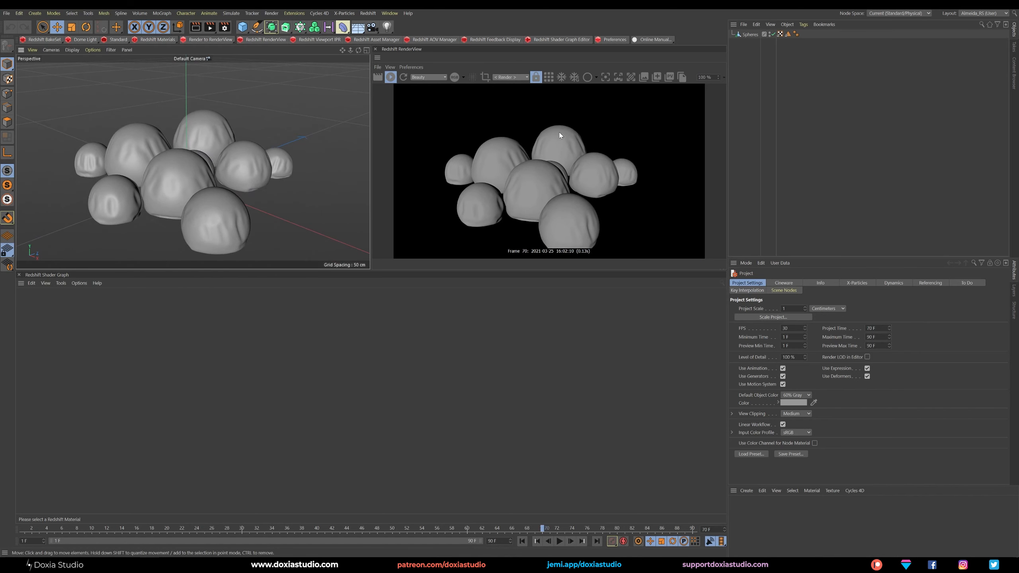
drag(118, 529, 534, 529)
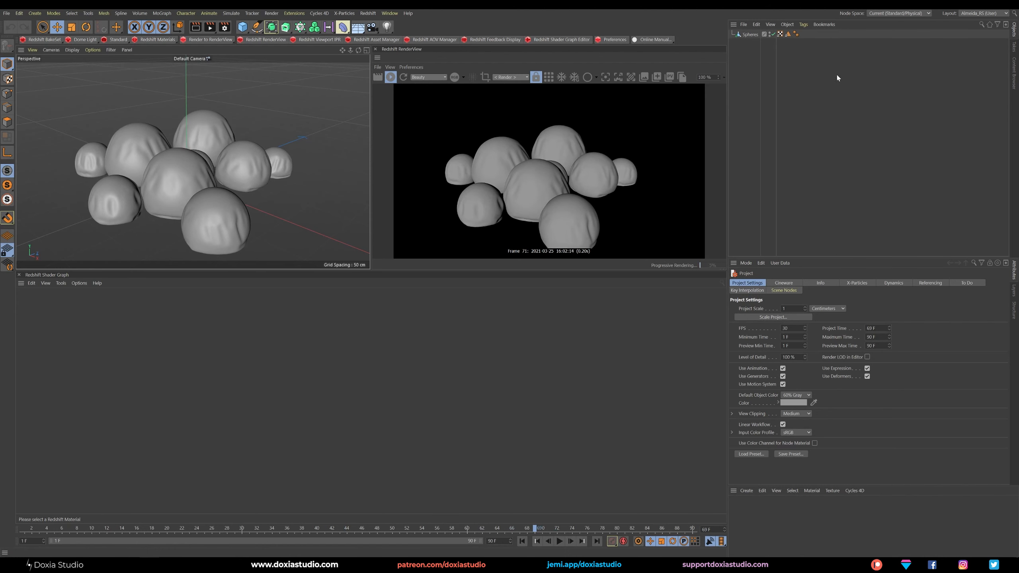
Create a Redshift material and apply it to the Spheres Alembic object.
click(751, 35)
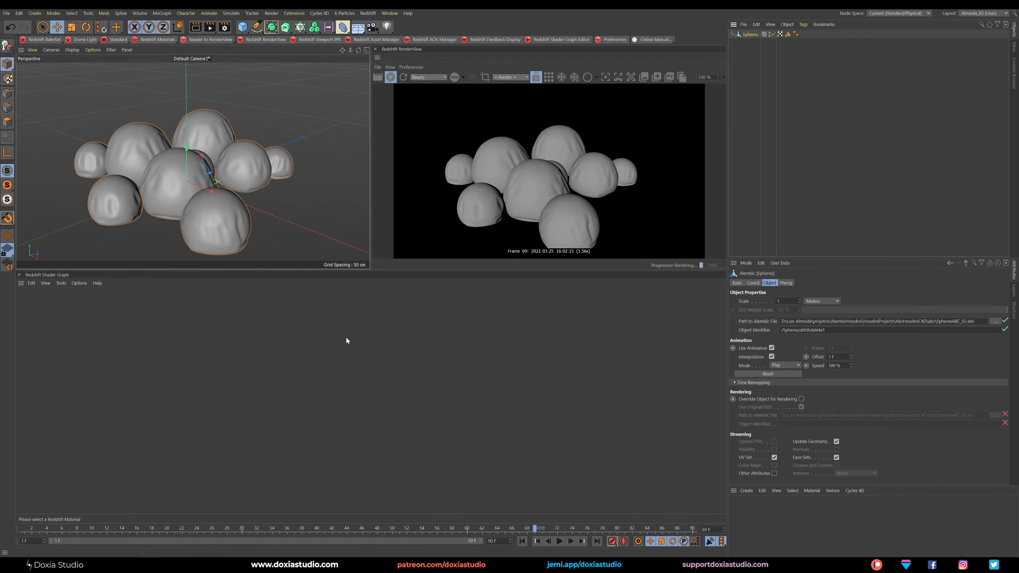
click(153, 40)
mouse_move(174, 43)
click(209, 43)
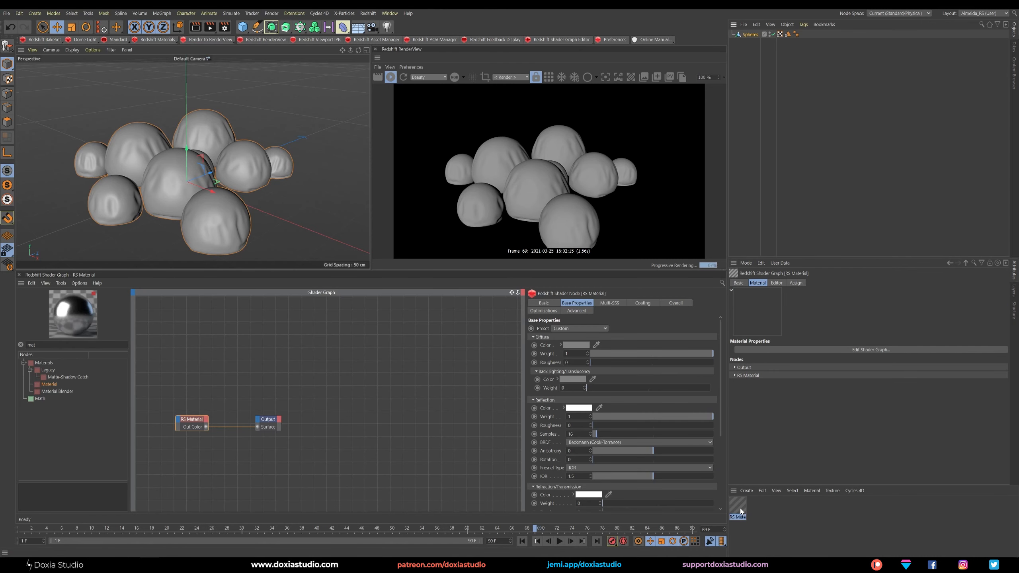
click(243, 406)
drag(737, 506, 750, 35)
click(192, 419)
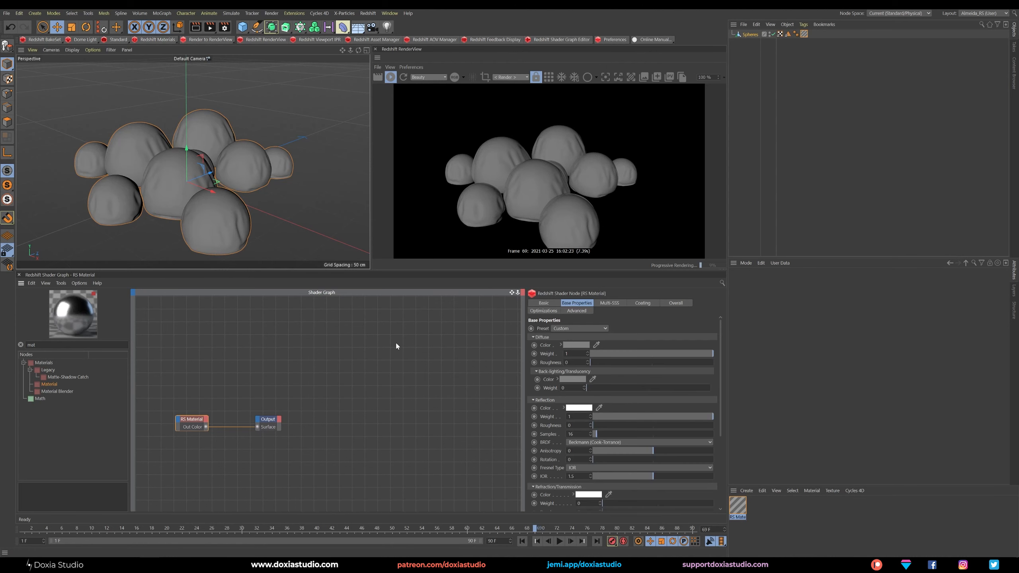
Move the animation to frame 42 and add a Redshift dome light to the scene.
drag(182, 528, 338, 529)
click(760, 79)
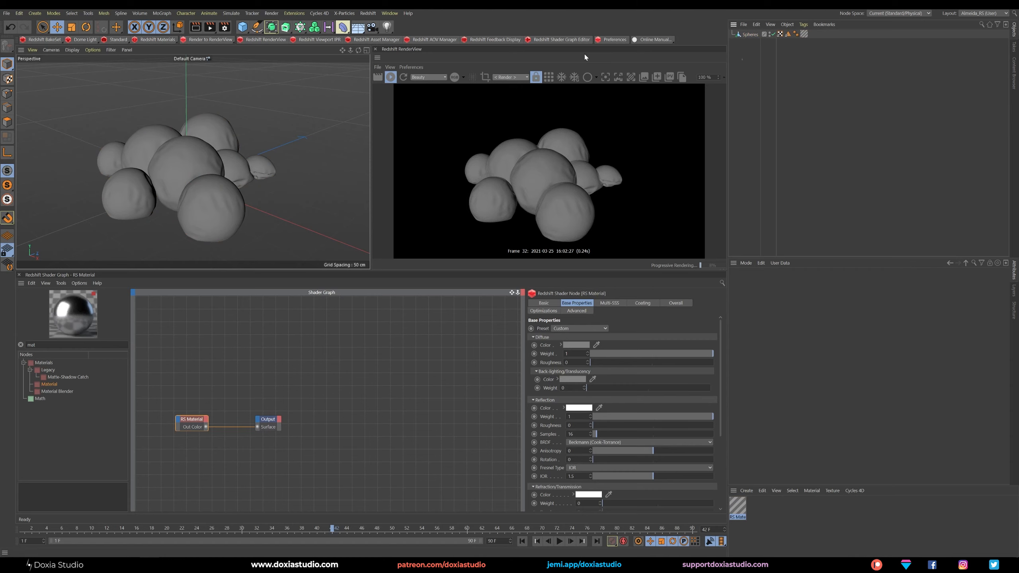
click(91, 42)
click(84, 38)
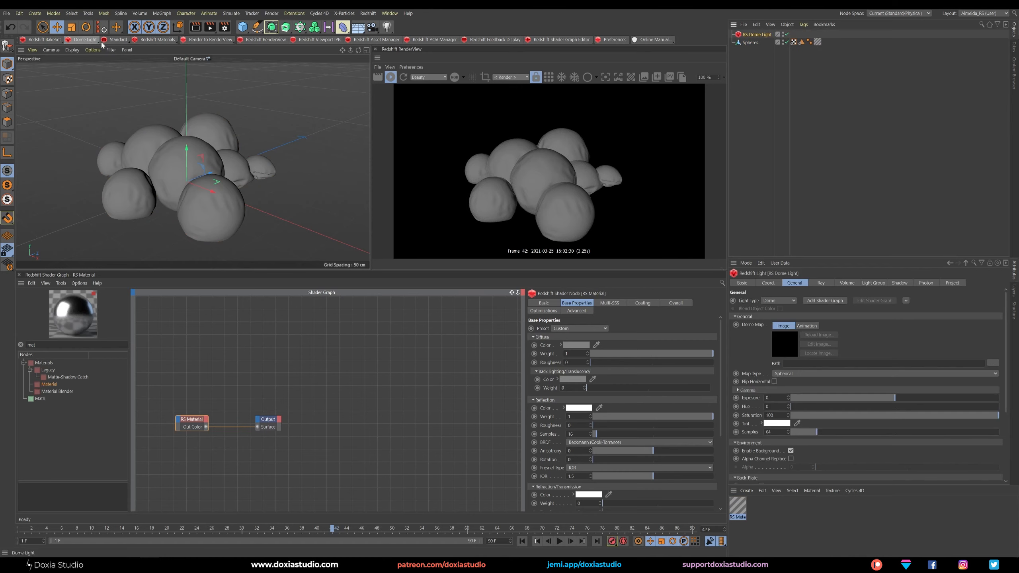
Load paul_lobe_haus_8k.hdr as the dome map without copying it to the project, and disable the dome light's background.
click(992, 363)
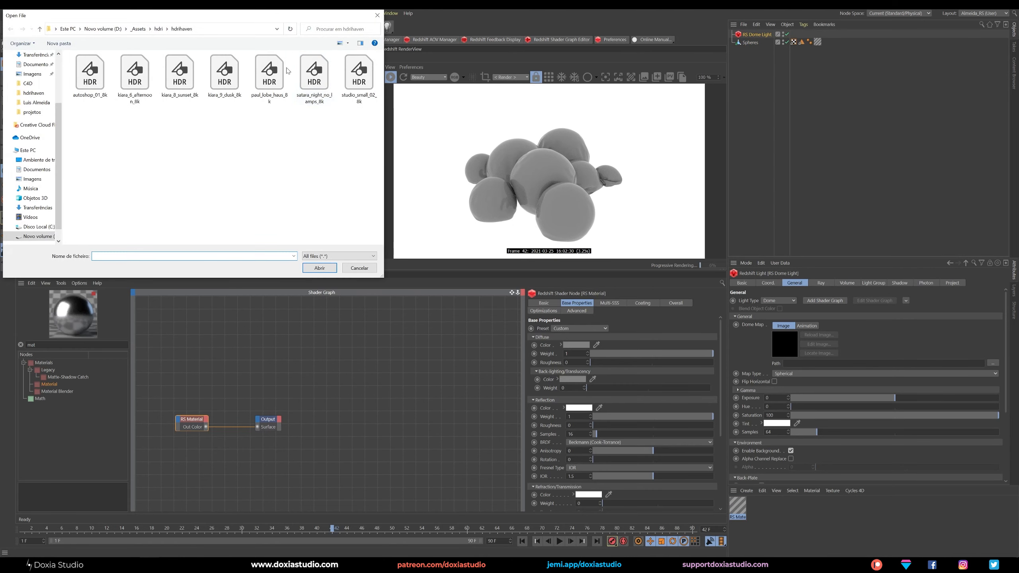
double_click(277, 70)
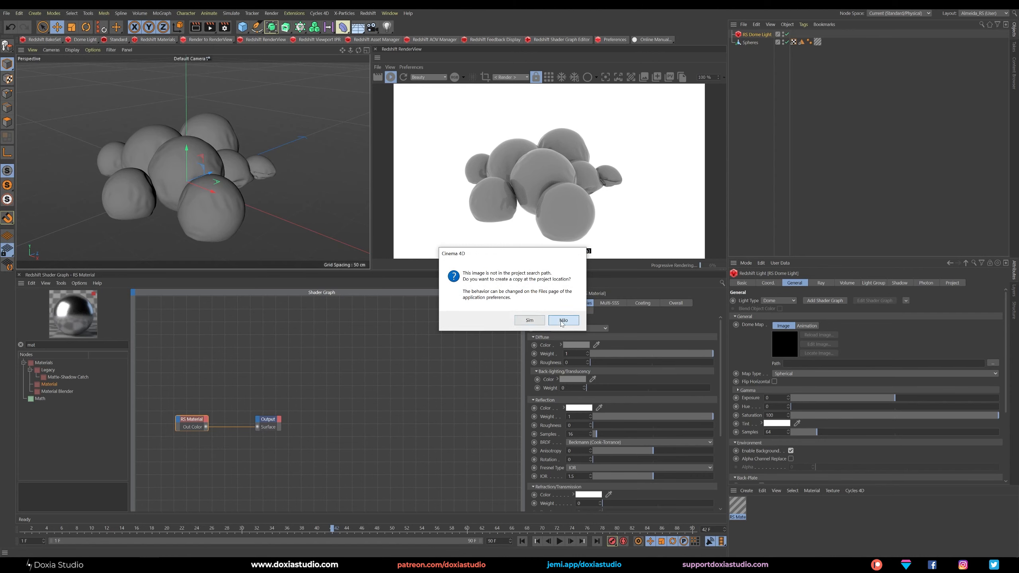
click(529, 320)
click(789, 125)
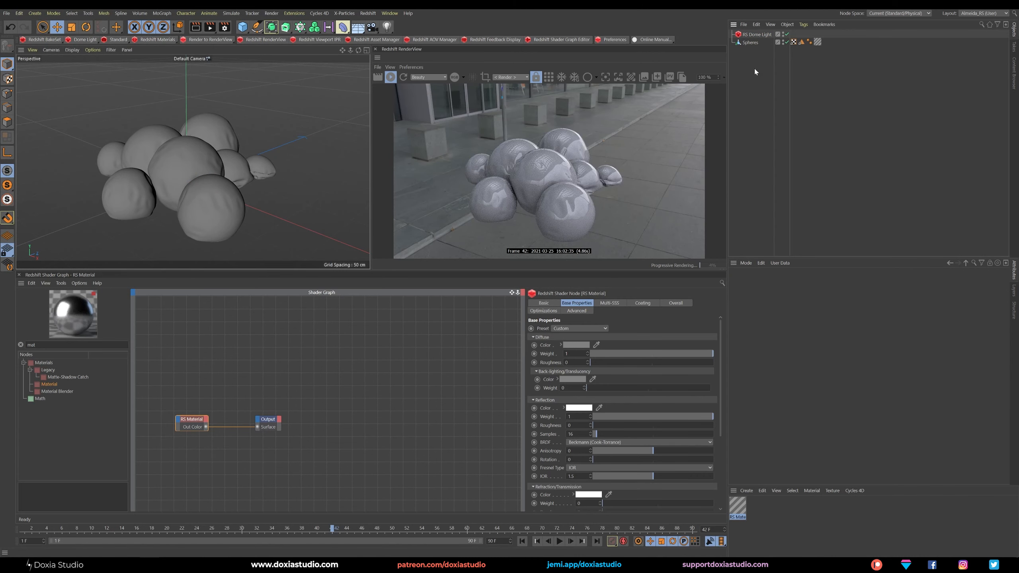
click(757, 34)
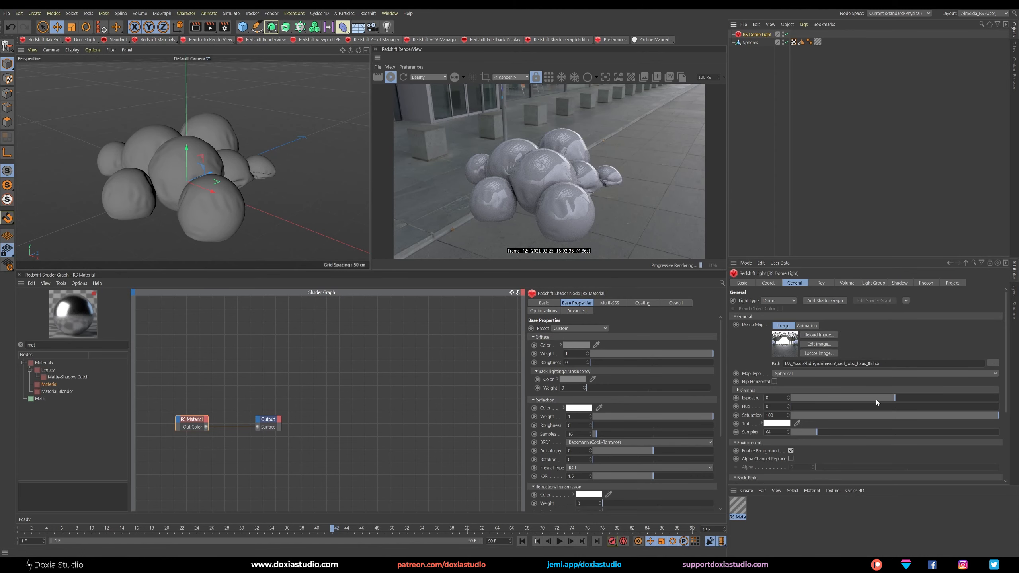
click(791, 451)
Enable streaming of Other Attributes on the Spheres Alembic and display its sphereID vertex map on the geometry.
click(750, 42)
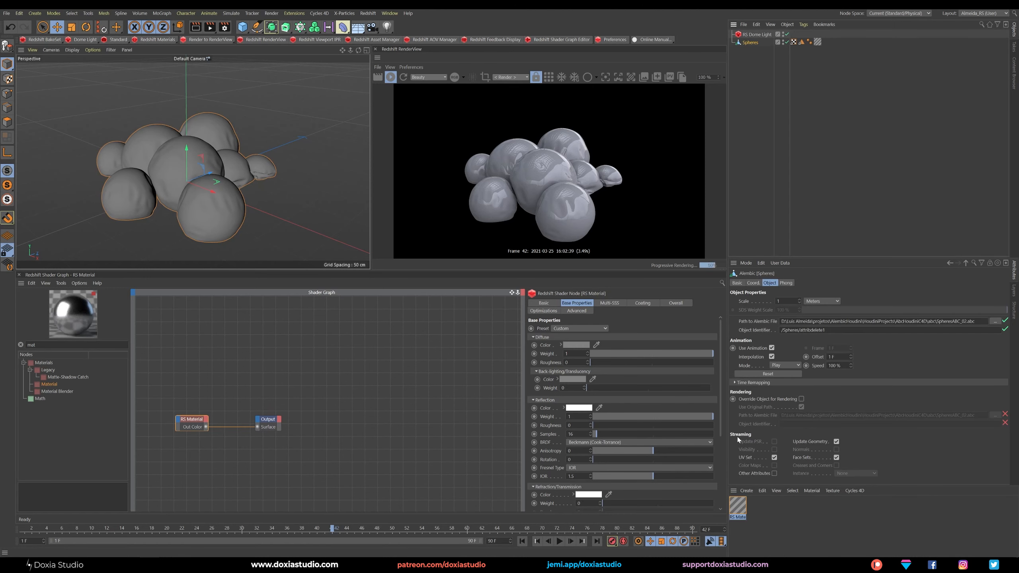
click(774, 473)
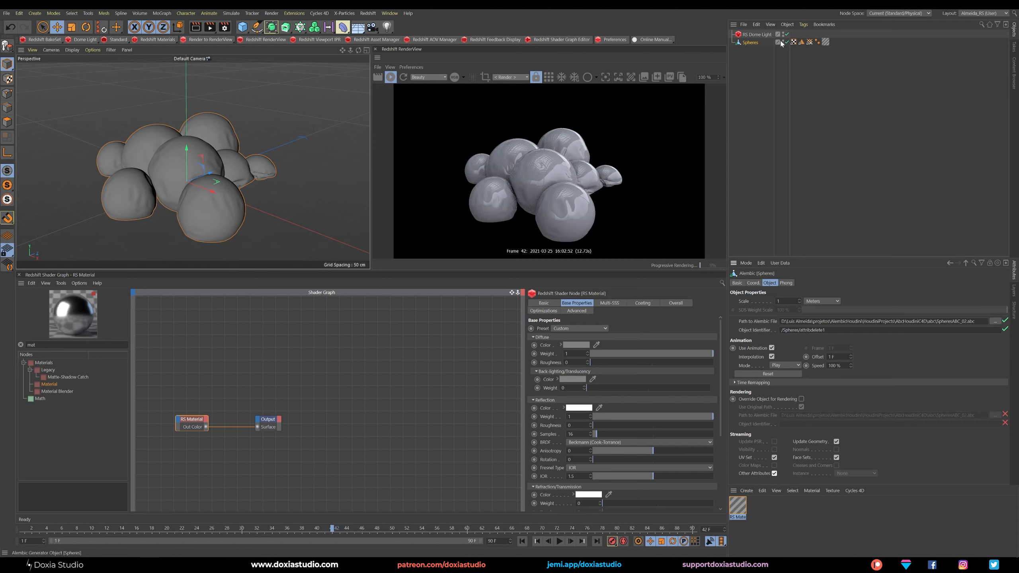
click(810, 43)
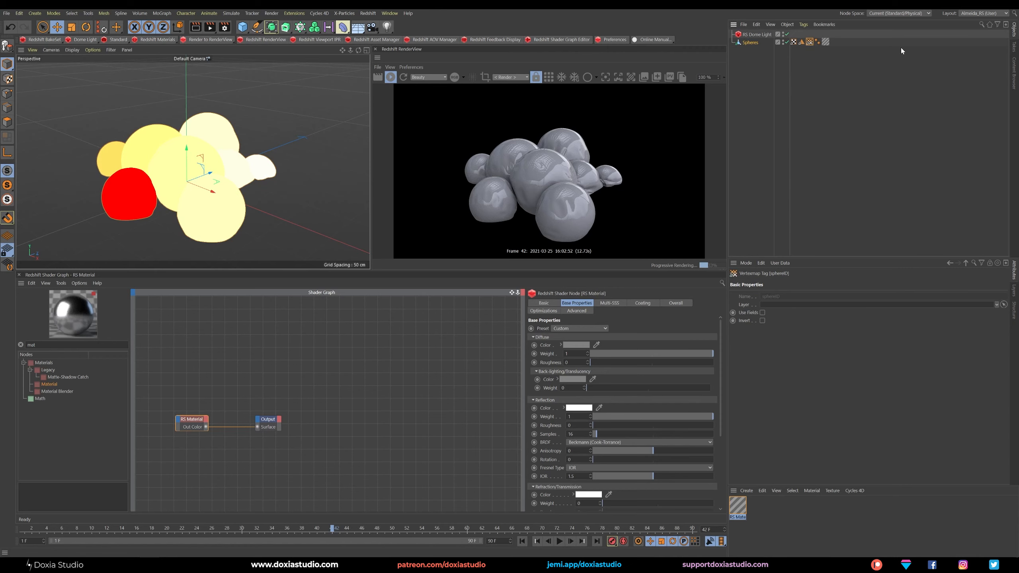
Switch to Houdini to inspect the null1 node's attribute information, and return to Cinema 4D to compare it with the sphereID vertex map.
key(alt+Tab)
key(alt+Tab)
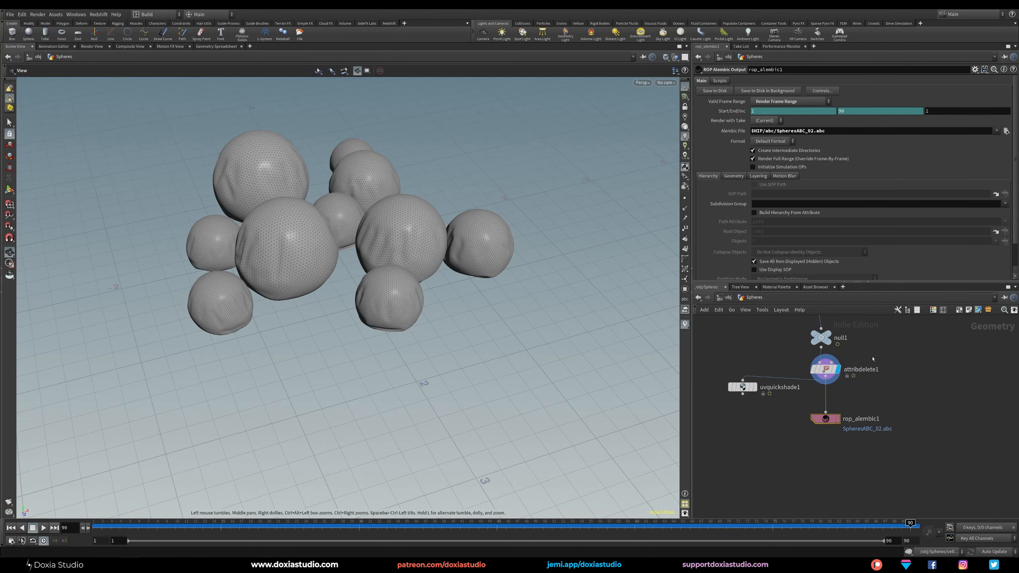
middle_drag(873, 360, 868, 397)
click(817, 377)
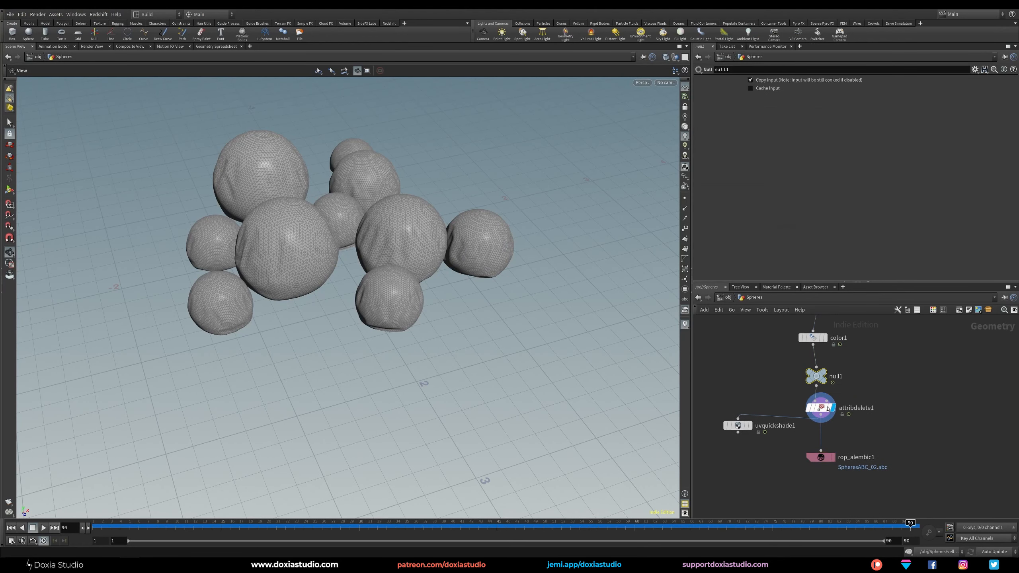
click(794, 376)
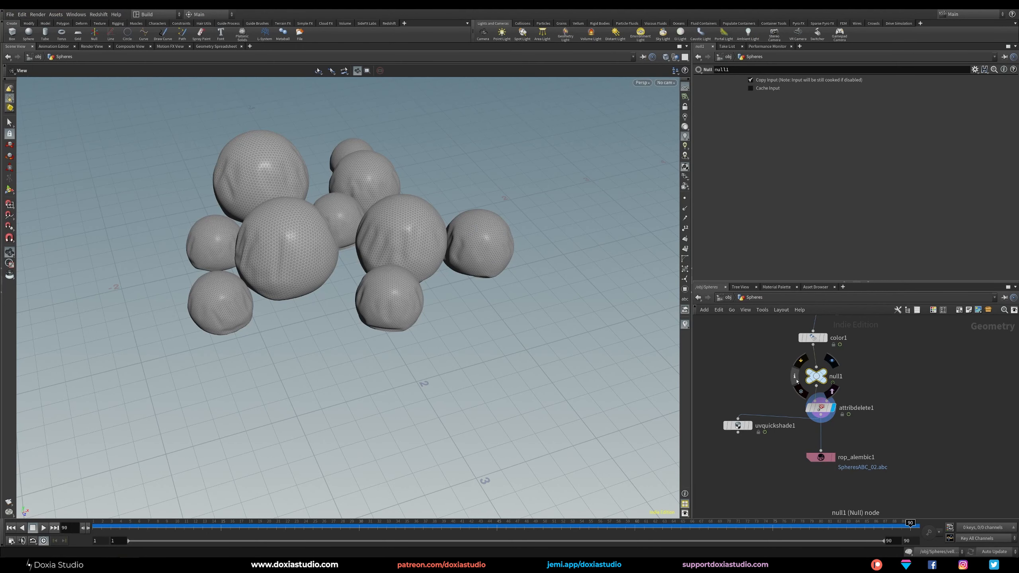
click(795, 377)
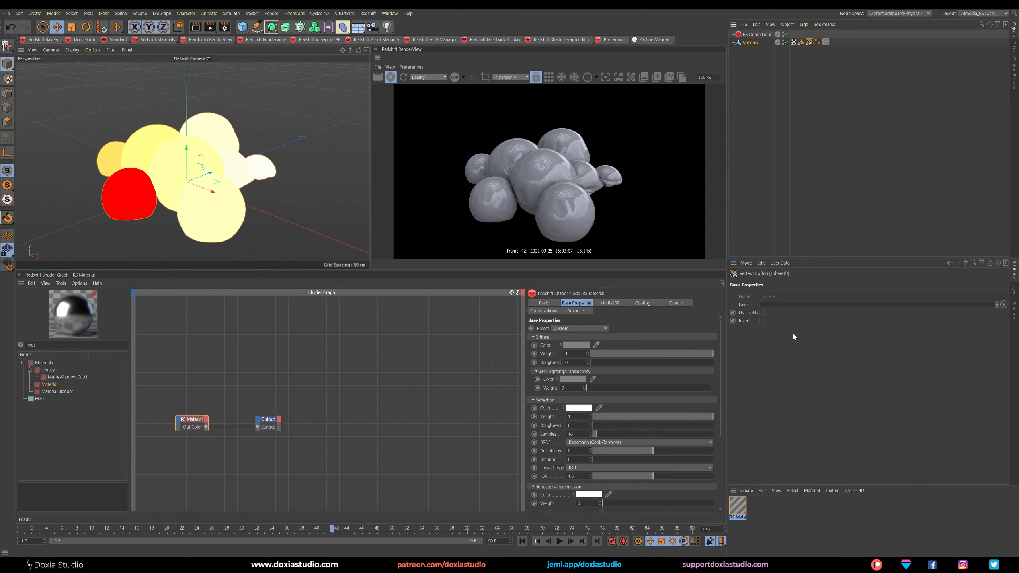
click(755, 91)
click(810, 42)
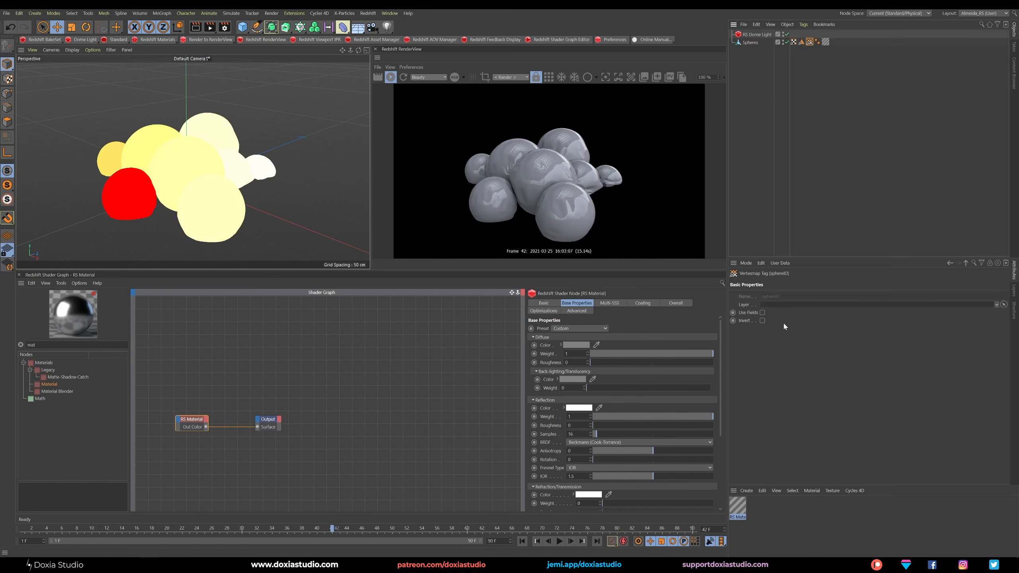
Add a Vertex Attribute node to the shader graph, set its attribute name to sphereID, and place it before the RS Material.
click(273, 385)
alt+middle_drag(258, 383, 362, 372)
drag(39, 345, 9, 351)
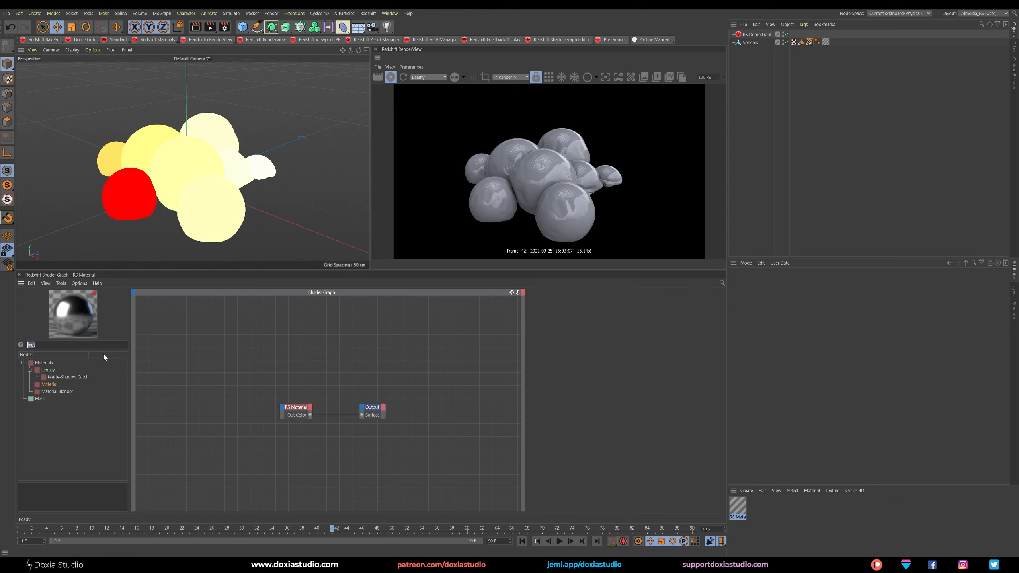
text(vertex)
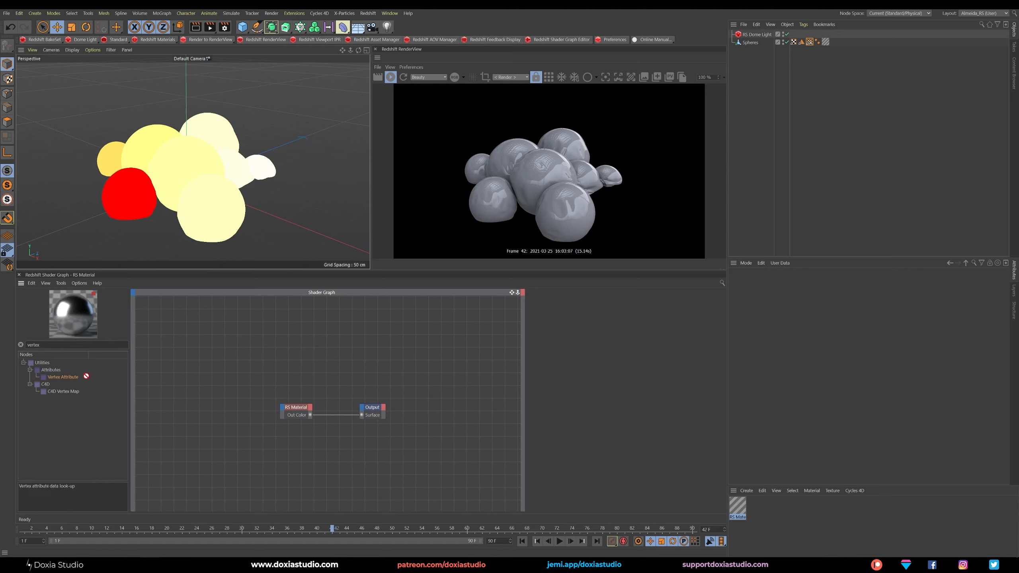
drag(85, 378, 207, 376)
click(572, 321)
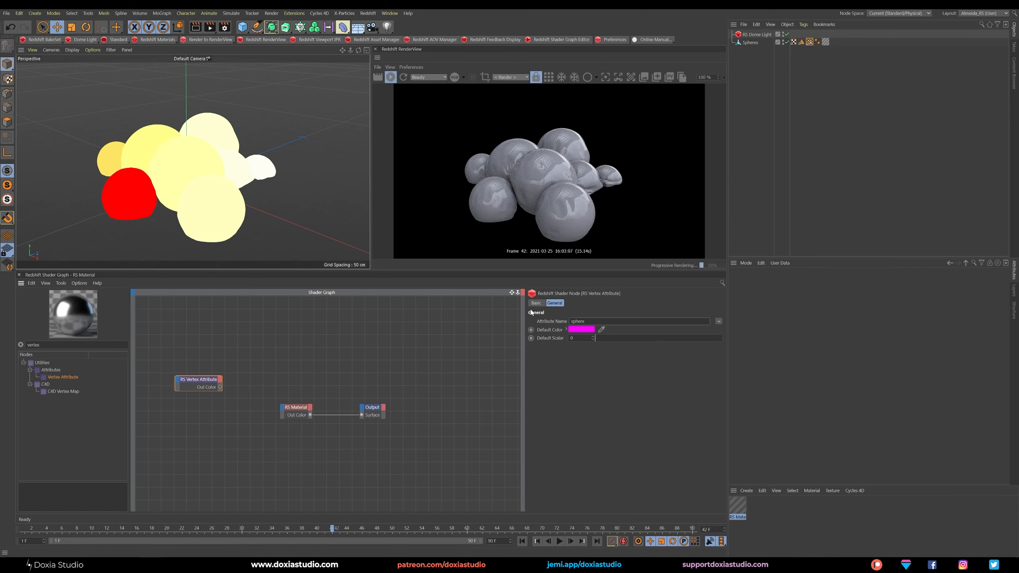
key(Return)
drag(588, 321, 581, 321)
click(809, 42)
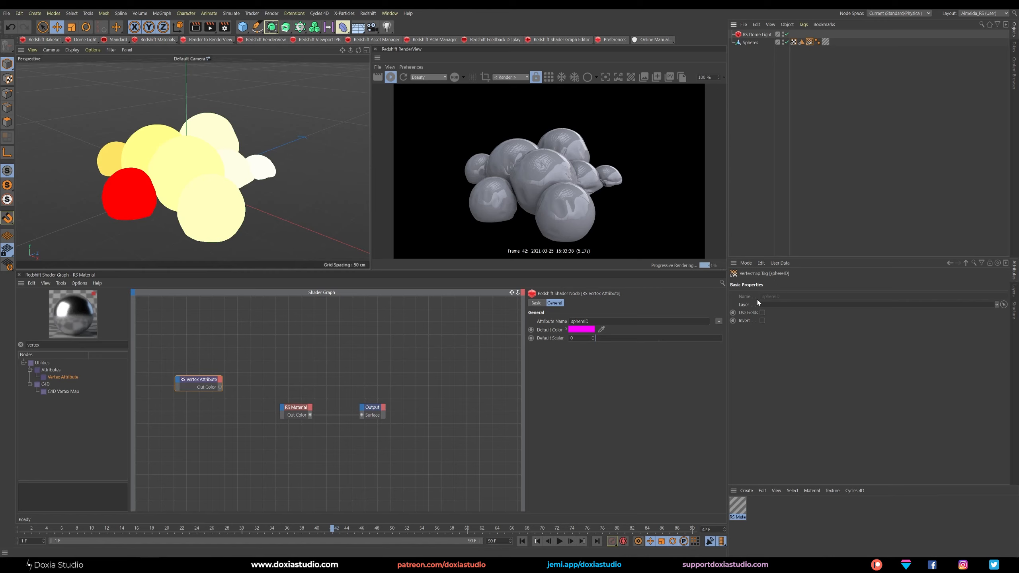
drag(212, 381, 200, 403)
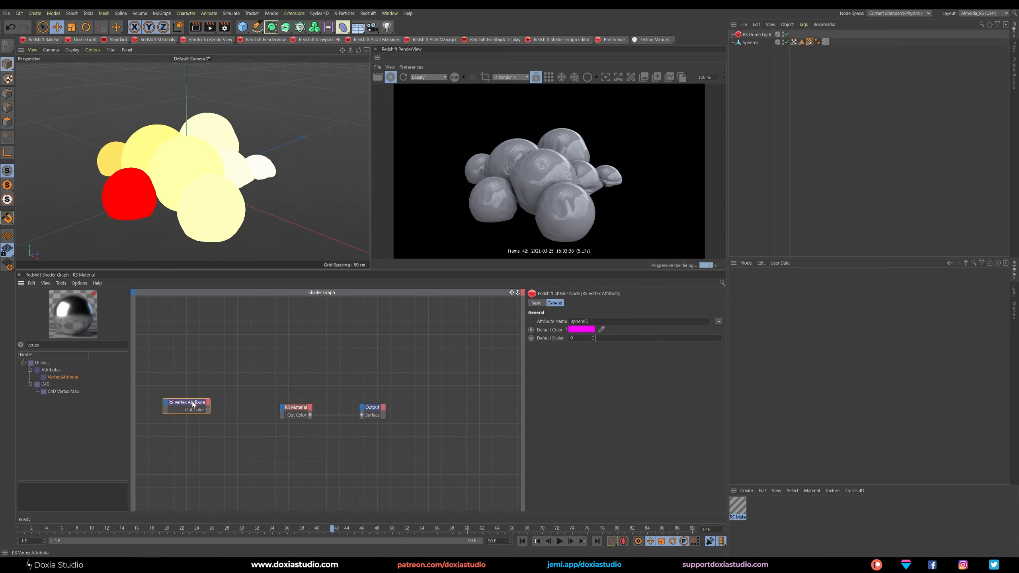
Add a scalar Change Range node and feed the Vertex Attribute's output color into its input.
click(51, 346)
text(range)
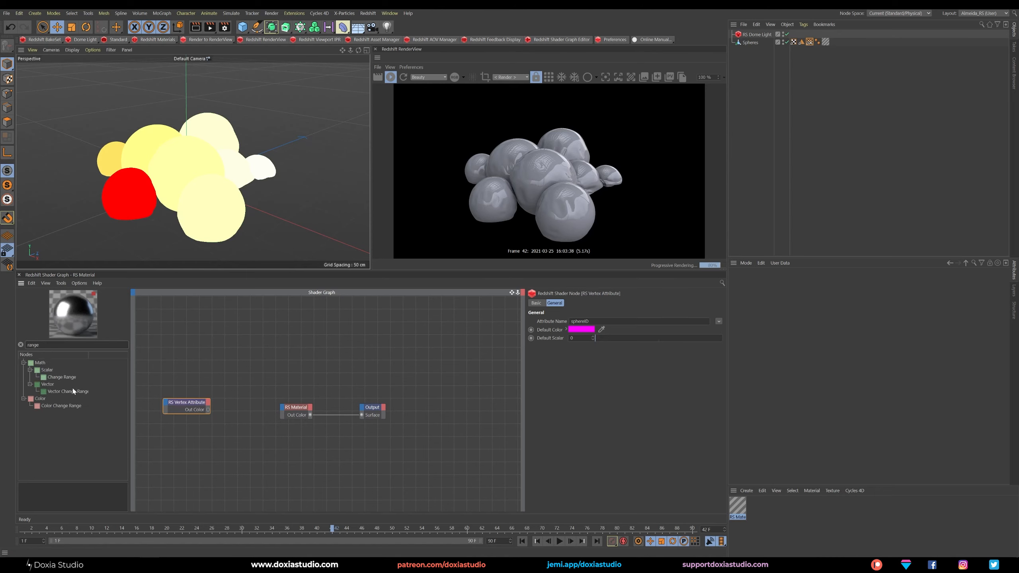
drag(61, 377, 237, 427)
drag(187, 402, 168, 425)
mouse_move(230, 435)
mouse_down()
mouse_move(201, 432)
mouse_move(211, 431)
mouse_up()
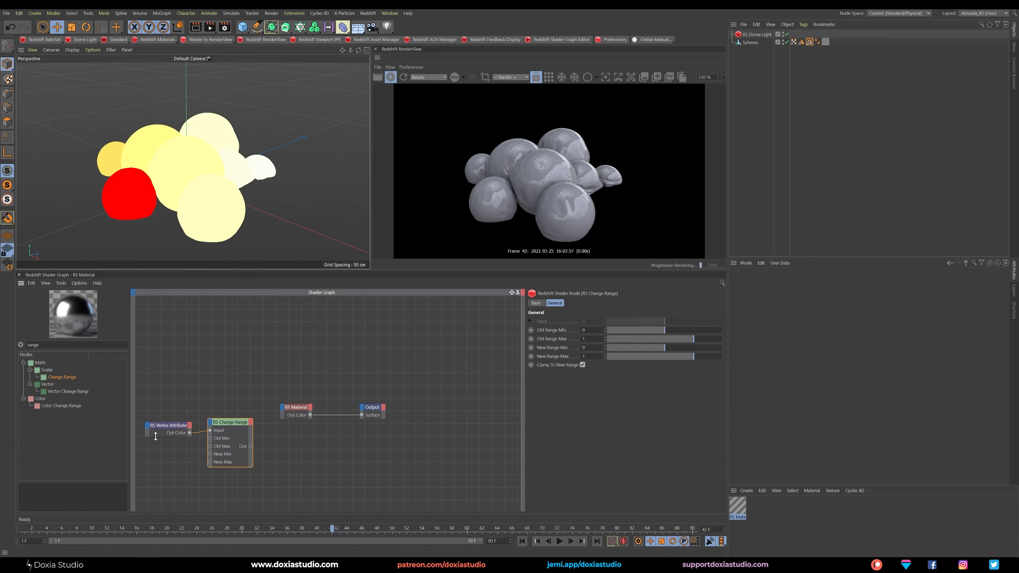
click(163, 427)
drag(160, 429, 167, 424)
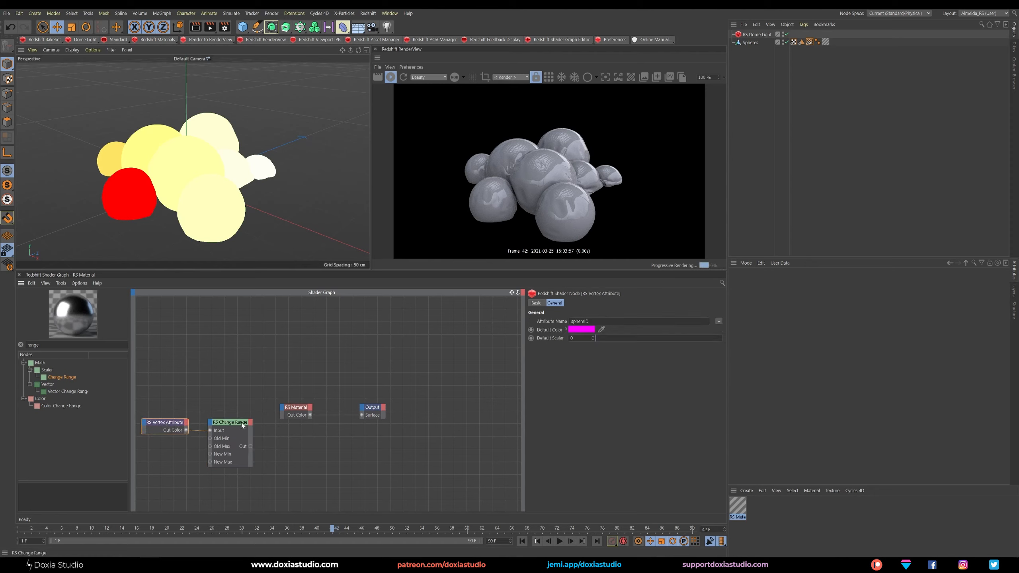
click(231, 421)
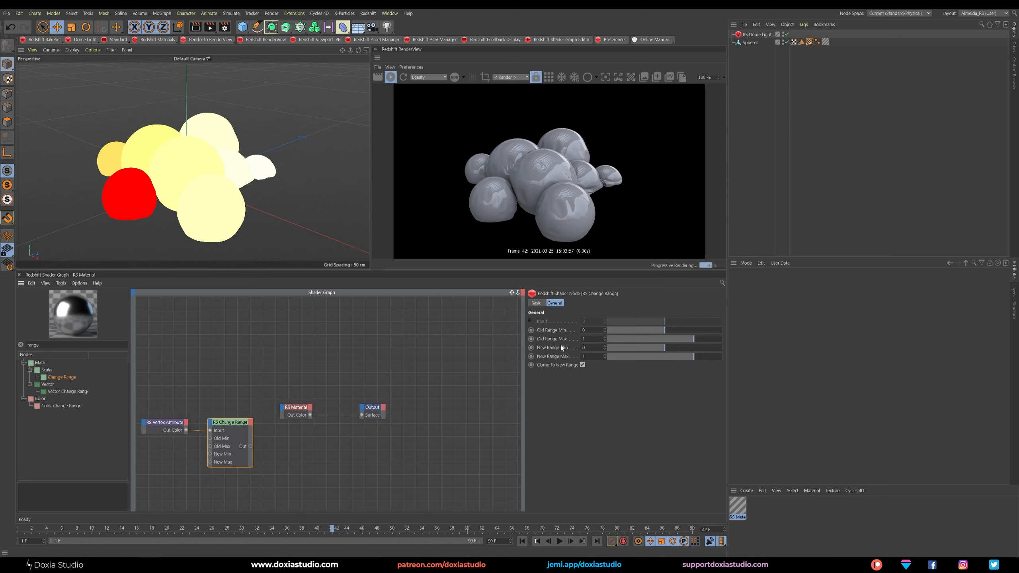
Add a Ramp node and connect the Change Range output to its input.
double_click(33, 344)
text(ramp)
drag(46, 374, 312, 455)
click(251, 447)
drag(251, 447, 322, 455)
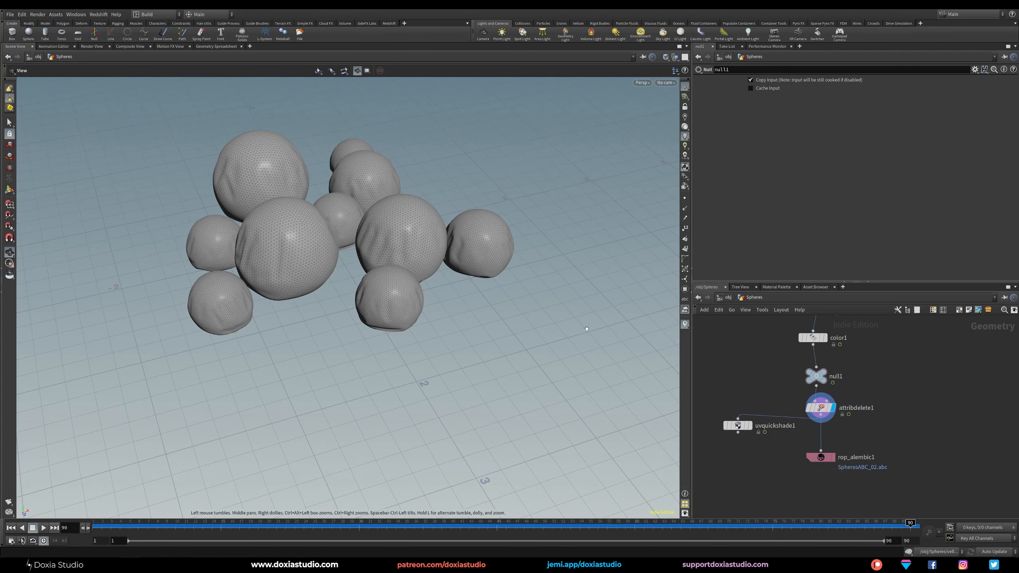
Check the color1 node's attribute range in Houdini, and set the Redshift Change Range node's Old Range Max to 9.
middle_drag(889, 375, 893, 395)
click(828, 353)
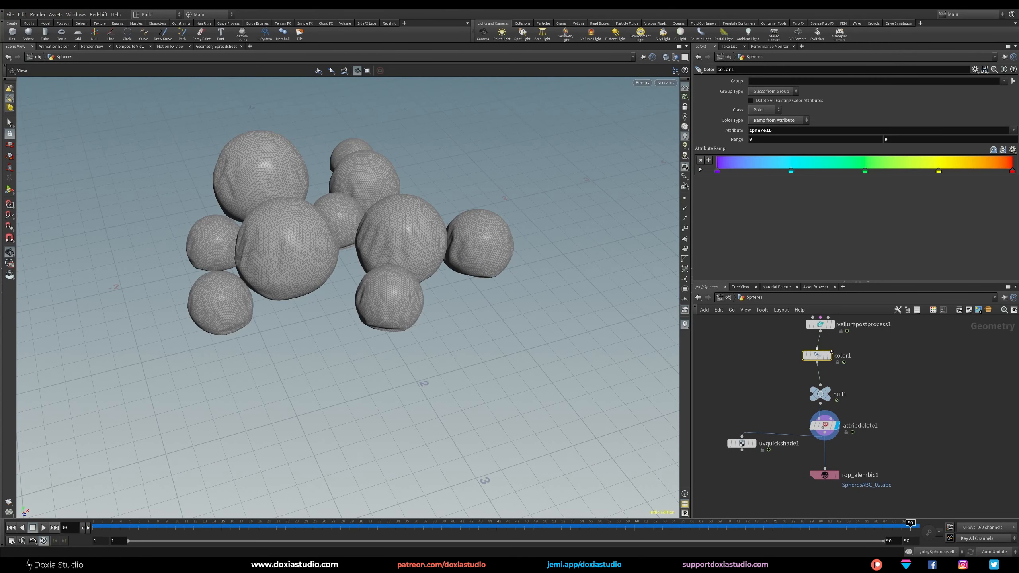
click(774, 138)
key(Return)
click(898, 143)
middle_drag(906, 369, 911, 387)
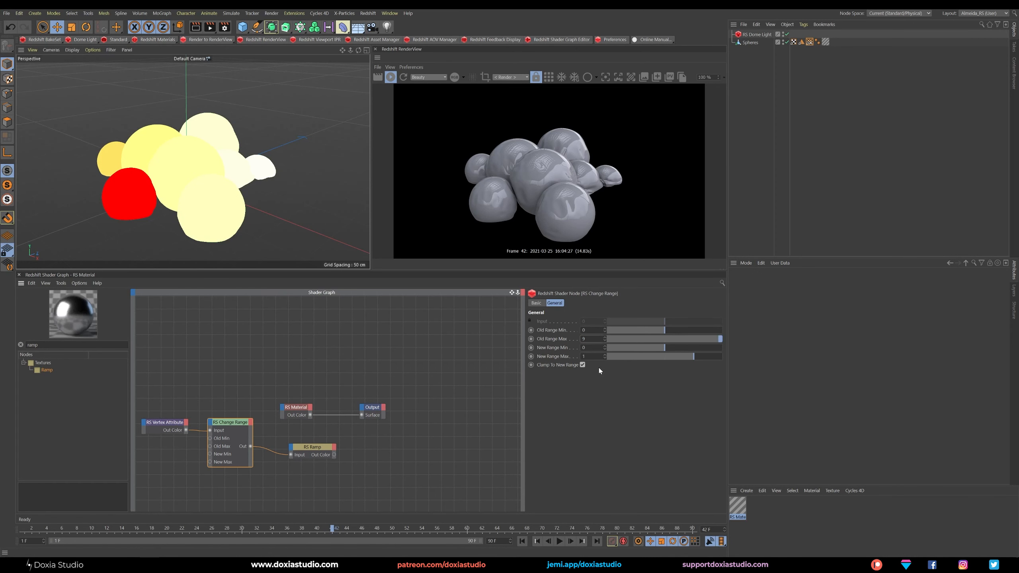
drag(309, 447, 302, 416)
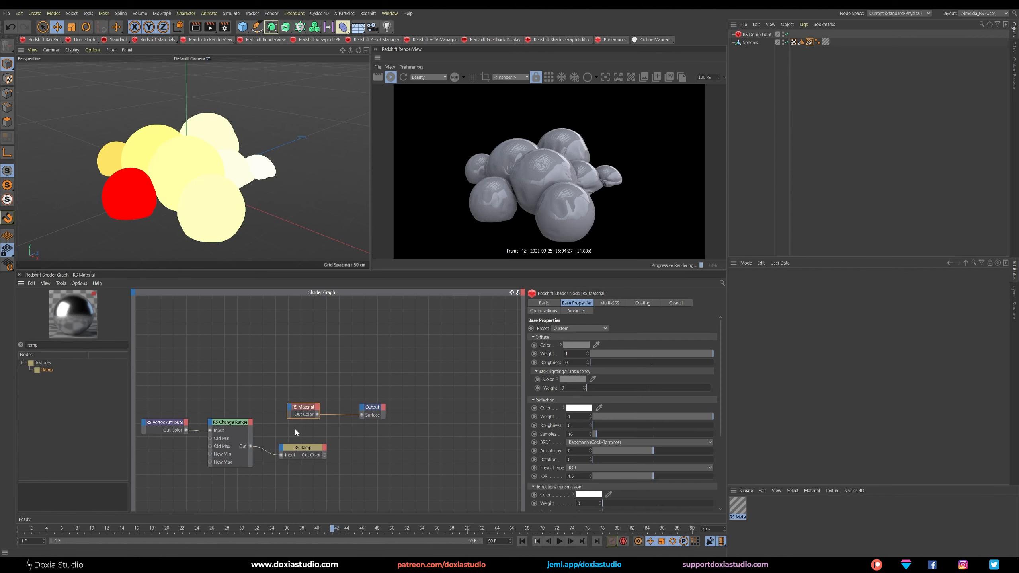
click(247, 448)
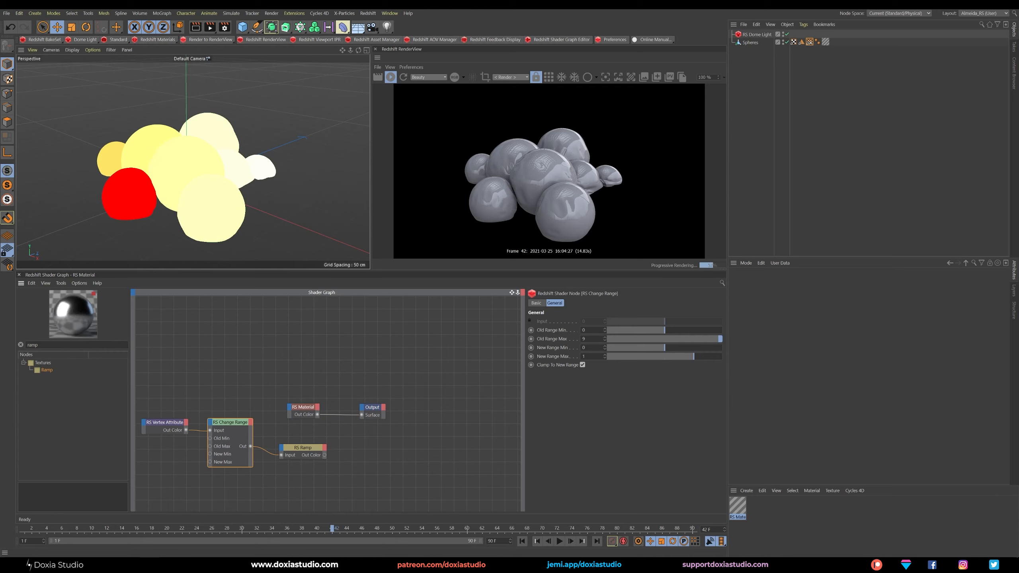
Connect the Ramp's output color to the RS Material's diffuse color.
drag(311, 447, 291, 409)
click(417, 412)
drag(394, 385, 410, 400)
Load a multicolored rainbow preset into the Ramp node's gradient.
click(314, 438)
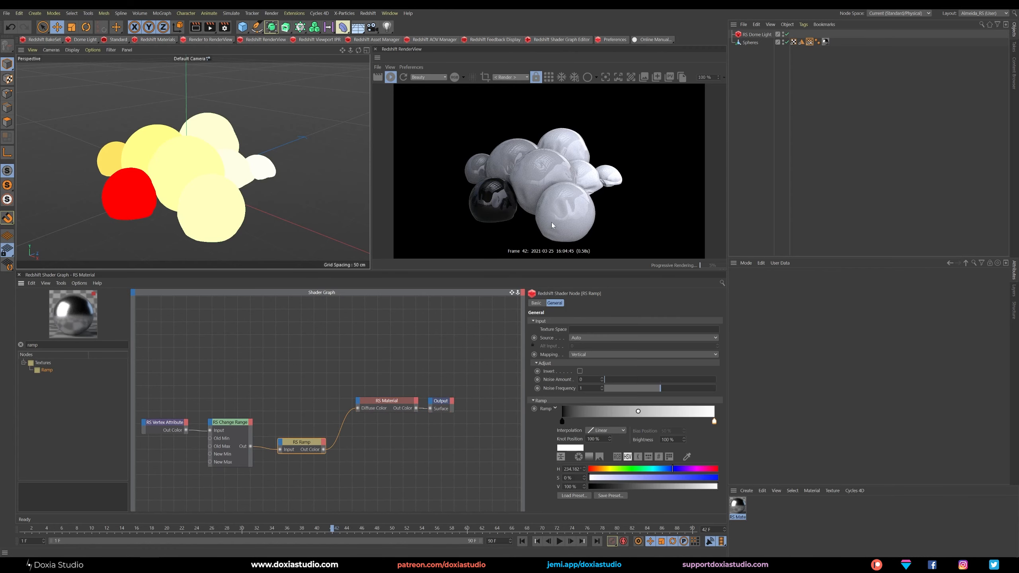
click(575, 495)
click(508, 400)
click(378, 460)
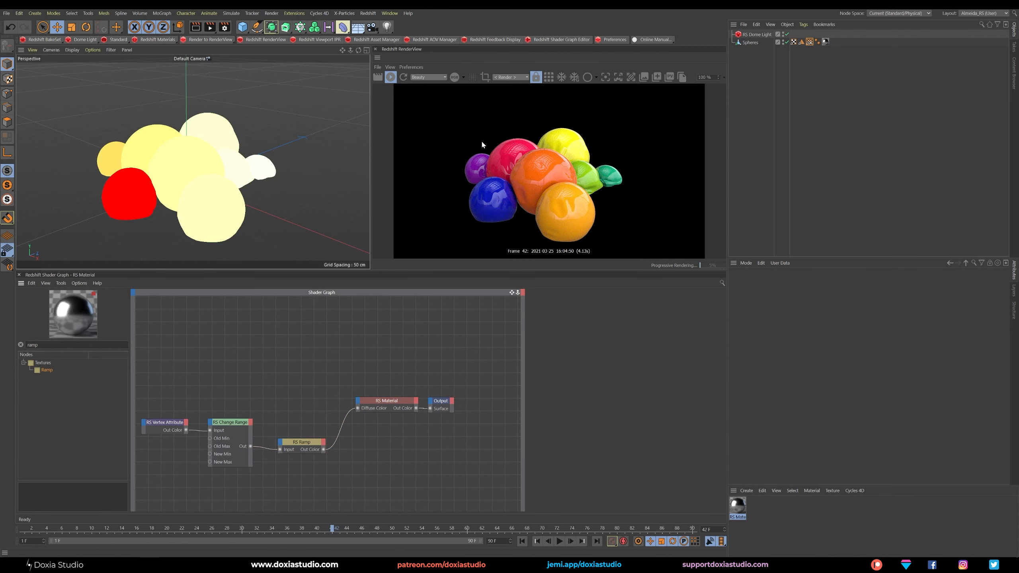
Space out the Ramp, RS Material and Output nodes to make room in the shader graph.
alt+drag(250, 190, 211, 201)
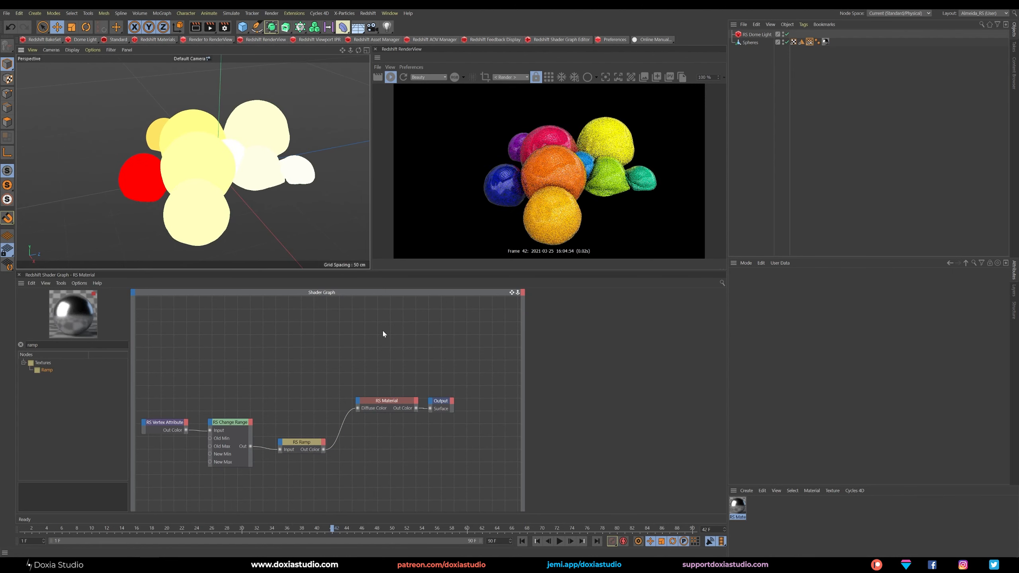
drag(436, 402, 476, 398)
click(302, 442)
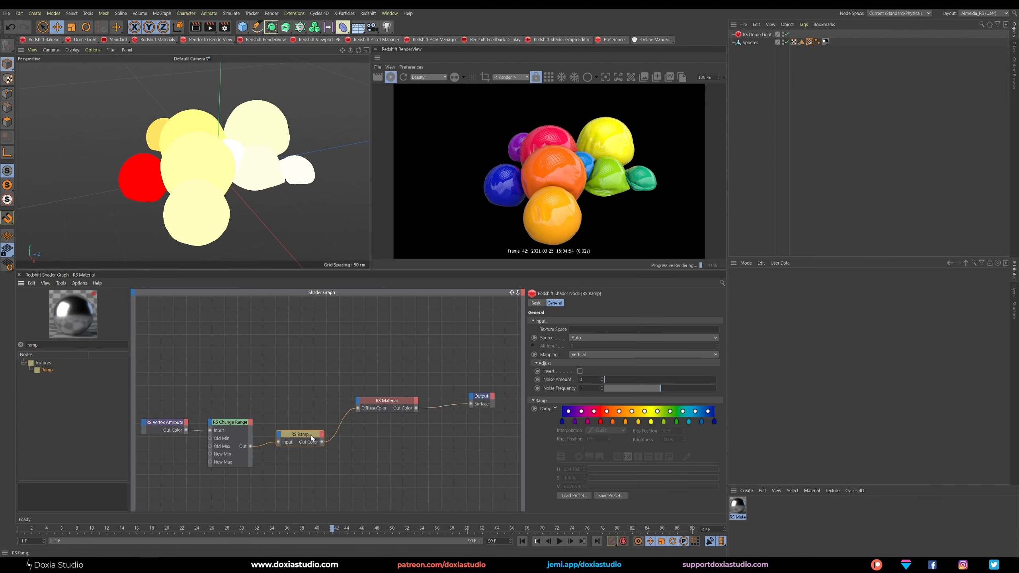
drag(302, 442, 301, 432)
drag(389, 401, 399, 386)
click(305, 433)
drag(481, 397, 488, 399)
Add a second RS Material node, connect it to the Output's surface, and apply the Gold preset.
double_click(32, 344)
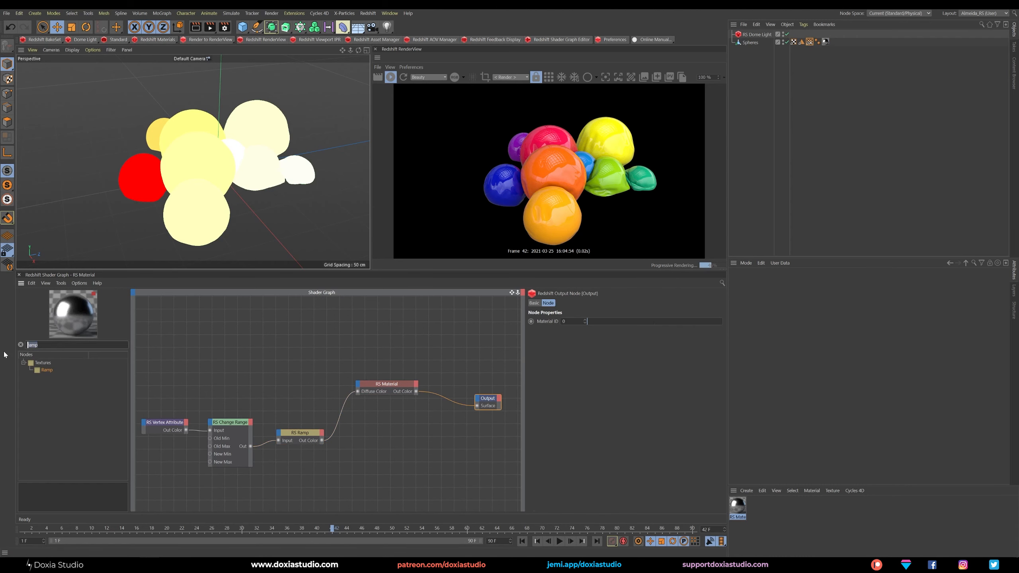
text(mater)
drag(46, 373, 125, 379)
drag(382, 427, 478, 406)
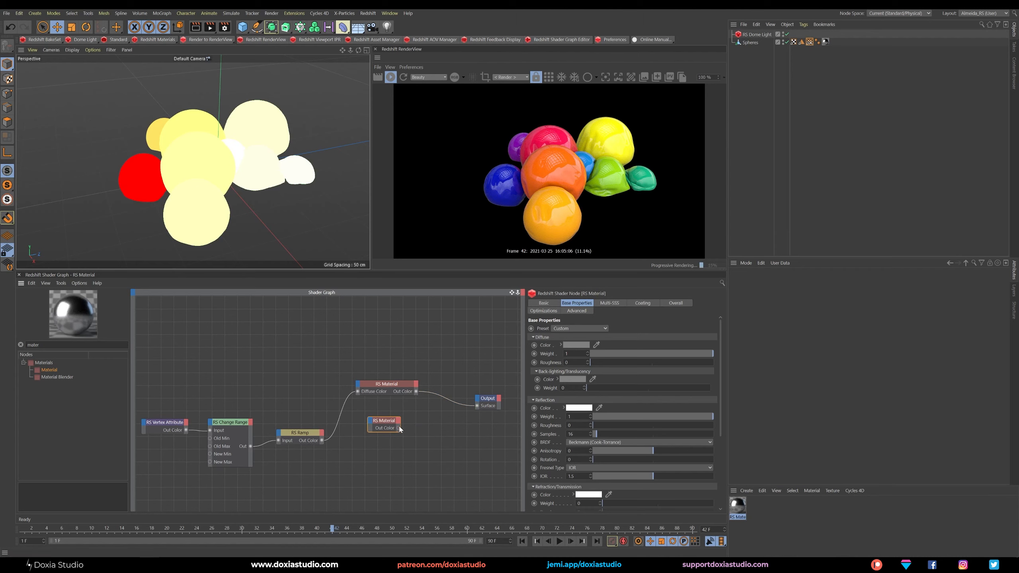
click(580, 328)
click(571, 398)
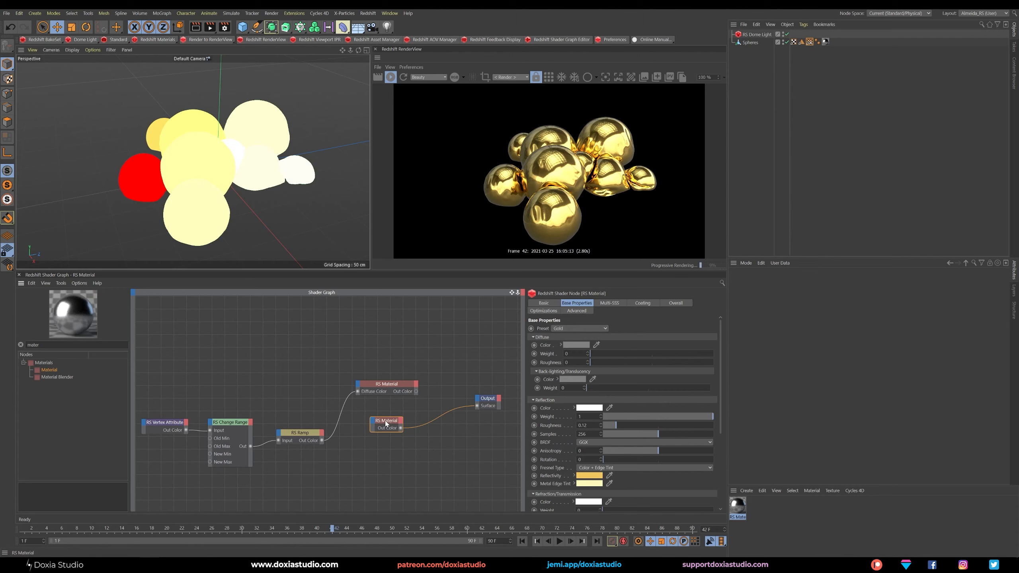
Duplicate the Gold RS Material node, apply the Aluminium preset to the copy, and connect it to the Output's surface.
ctrl+drag(386, 421, 381, 450)
click(582, 330)
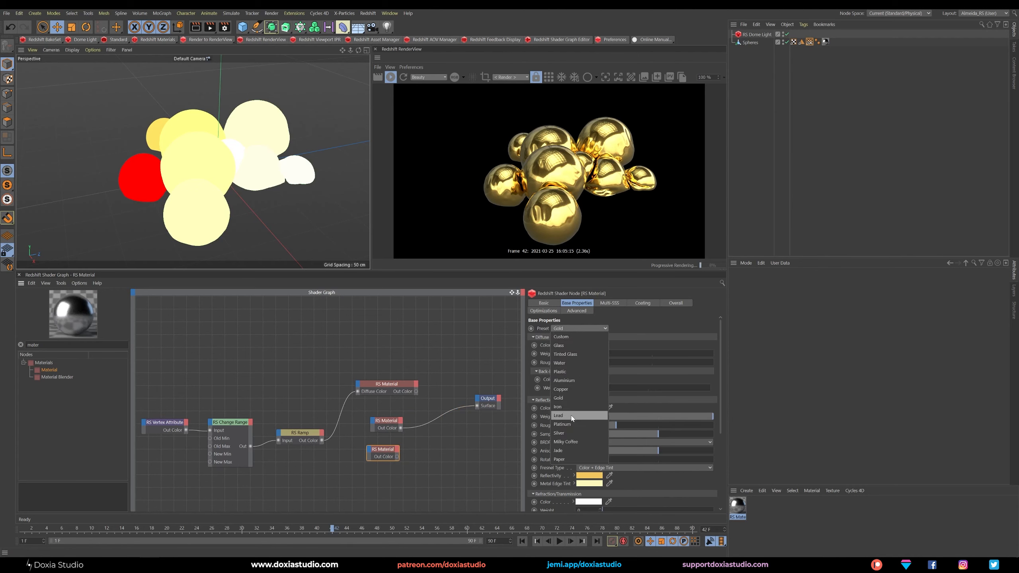
click(574, 382)
drag(397, 457, 477, 407)
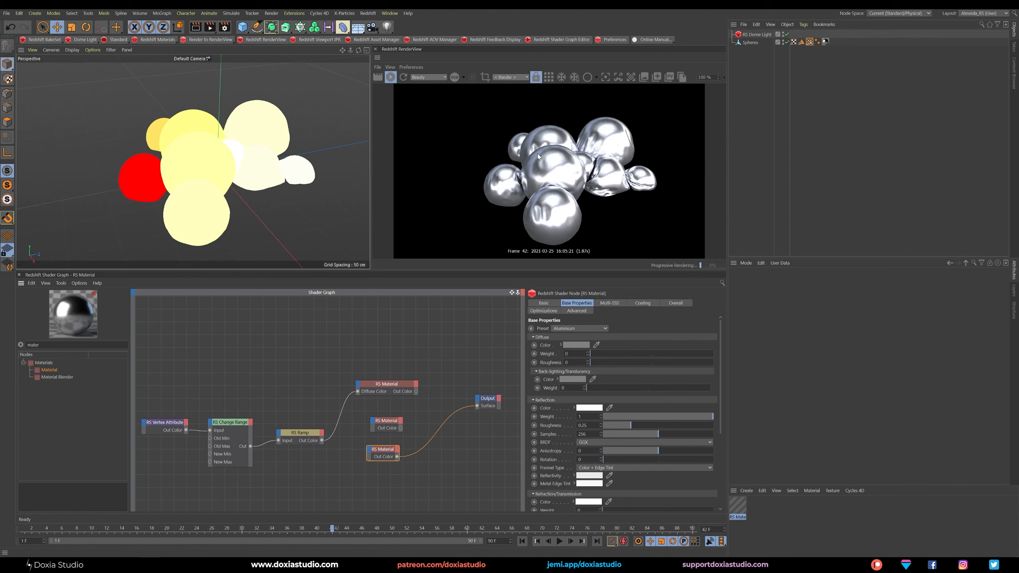
Duplicate the Aluminium RS Material node, apply the Copper preset, and connect it to the Output's surface.
drag(386, 456, 388, 472)
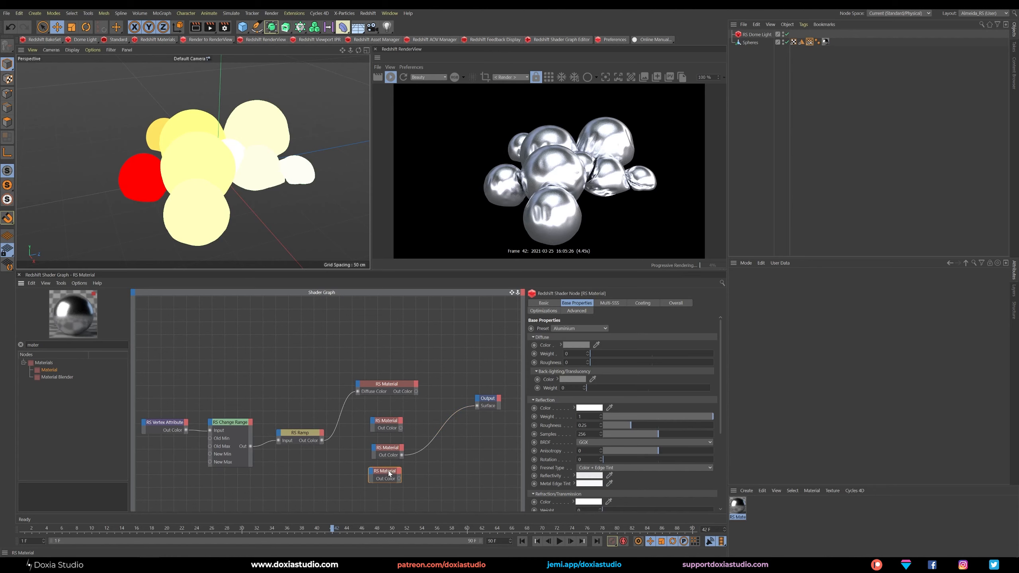
click(580, 328)
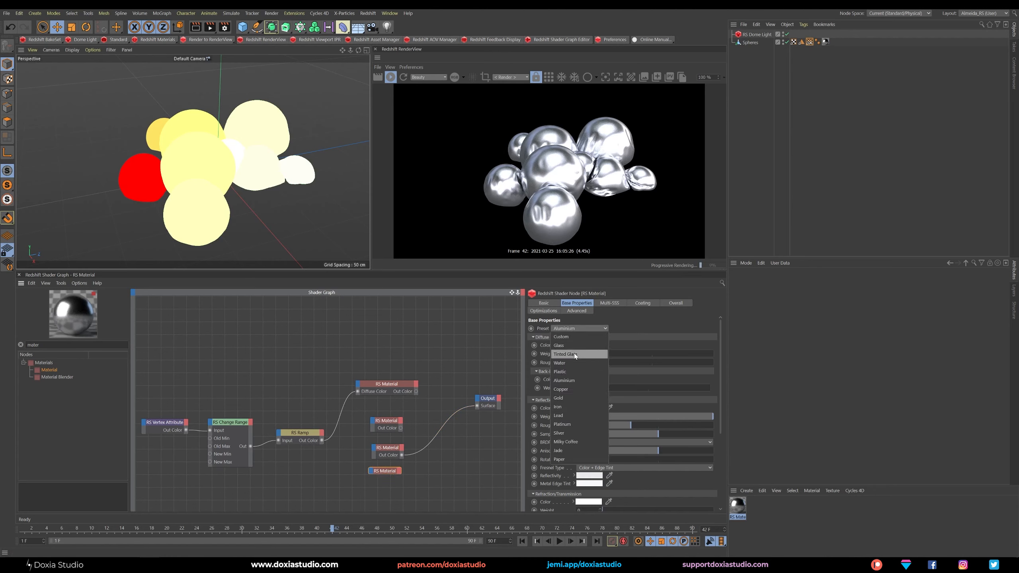
click(575, 389)
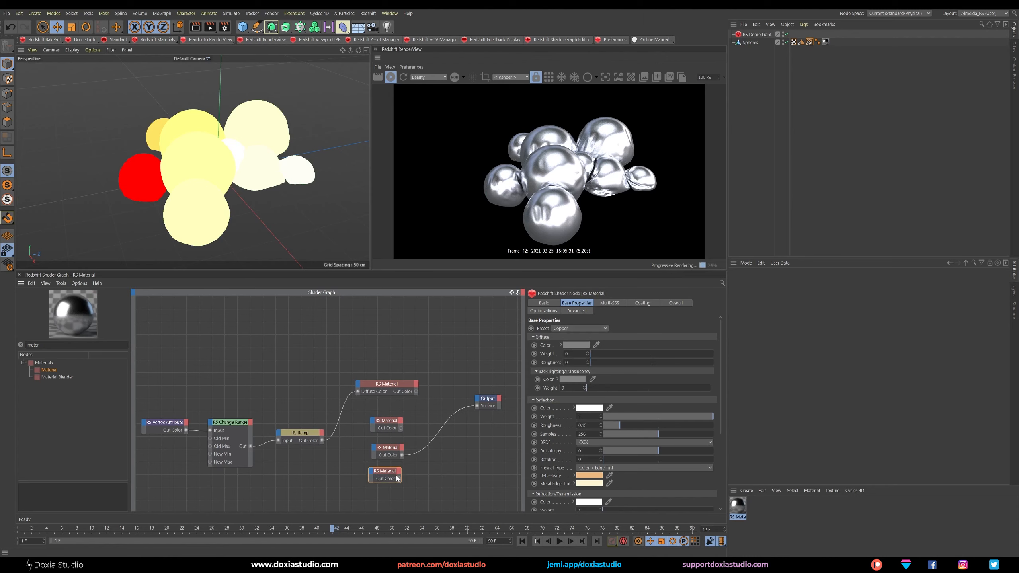
drag(400, 471, 478, 407)
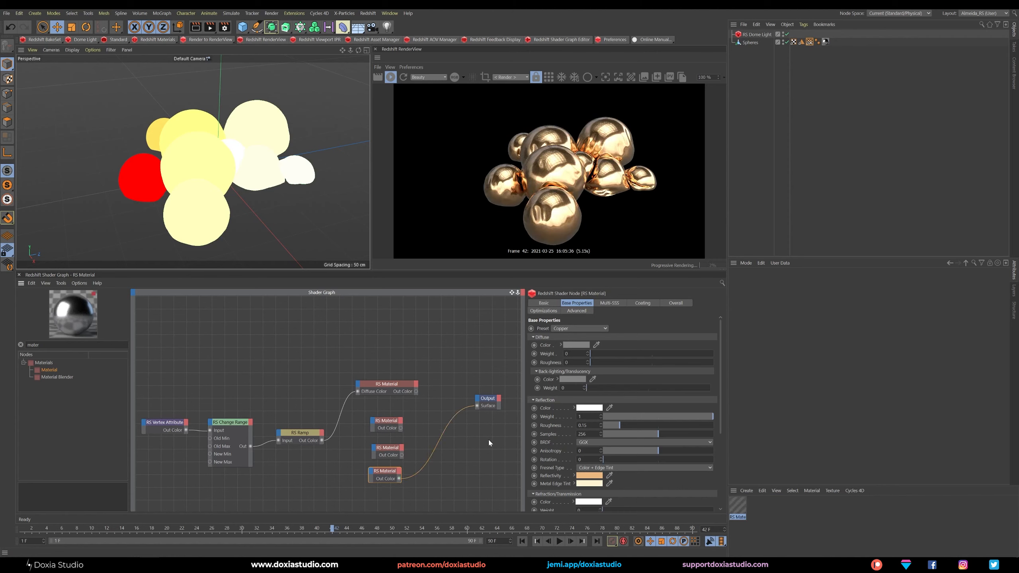
click(469, 447)
drag(413, 410, 366, 498)
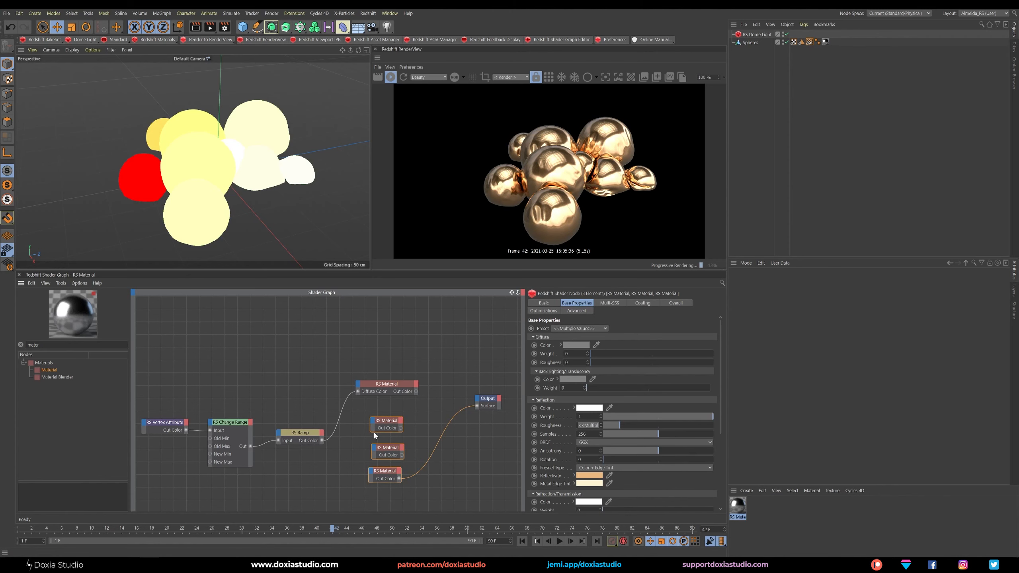
click(350, 427)
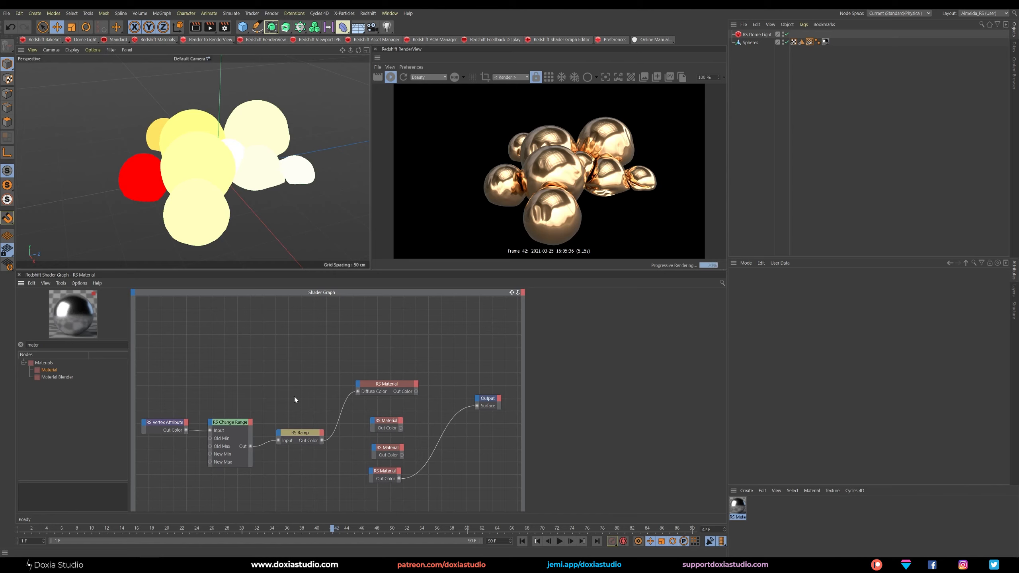
Add an RS Material Blender feeding the Output's surface, with Gold as Base Color, Aluminium as Layer Color 1 and Copper as Layer Color 2.
middle_drag(300, 398, 298, 355)
drag(68, 380, 470, 408)
drag(410, 373, 455, 398)
click(501, 403)
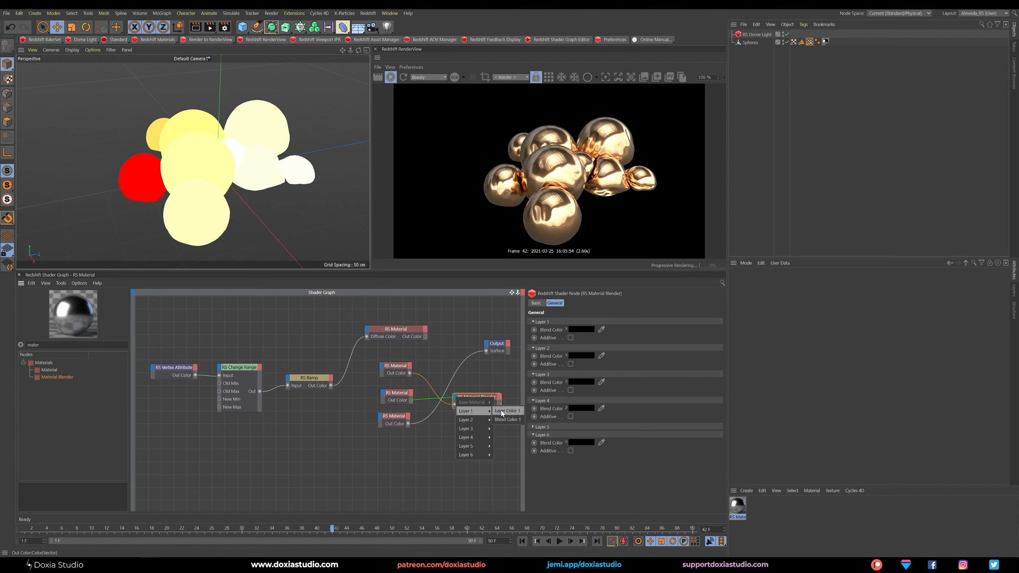
click(502, 412)
drag(409, 424, 487, 350)
click(503, 420)
drag(478, 401, 470, 398)
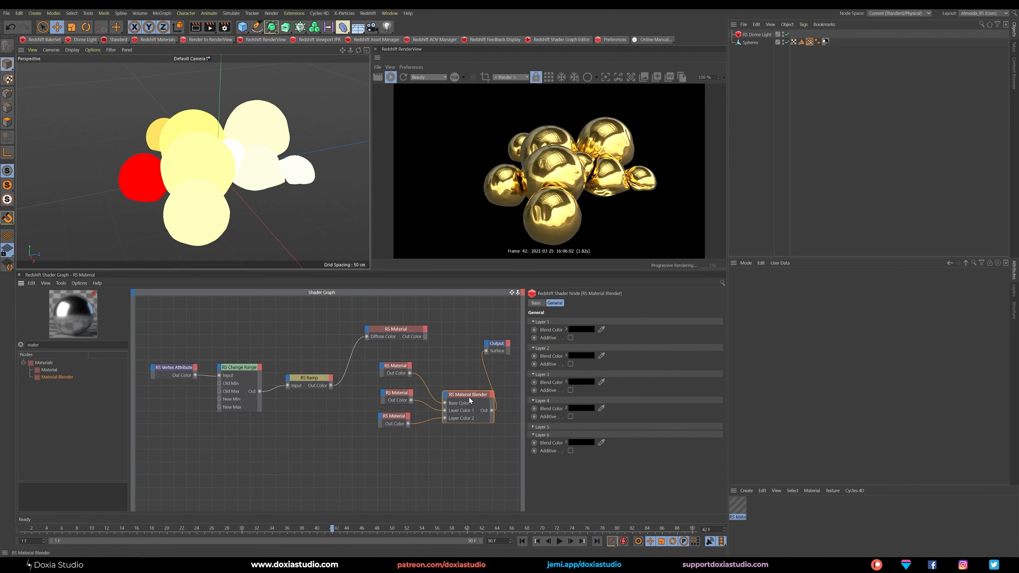
ctrl+drag(312, 380, 313, 421)
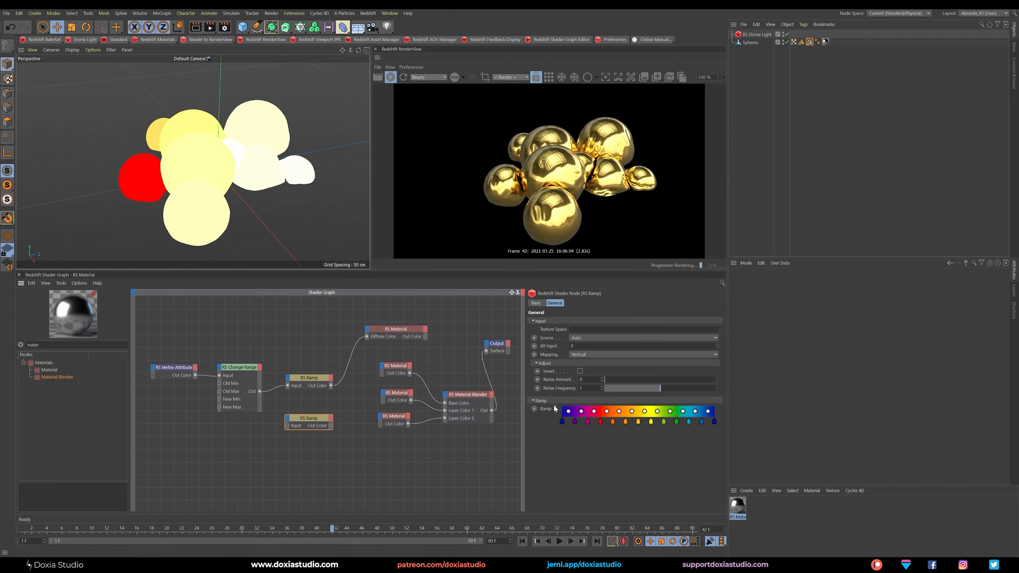
click(582, 495)
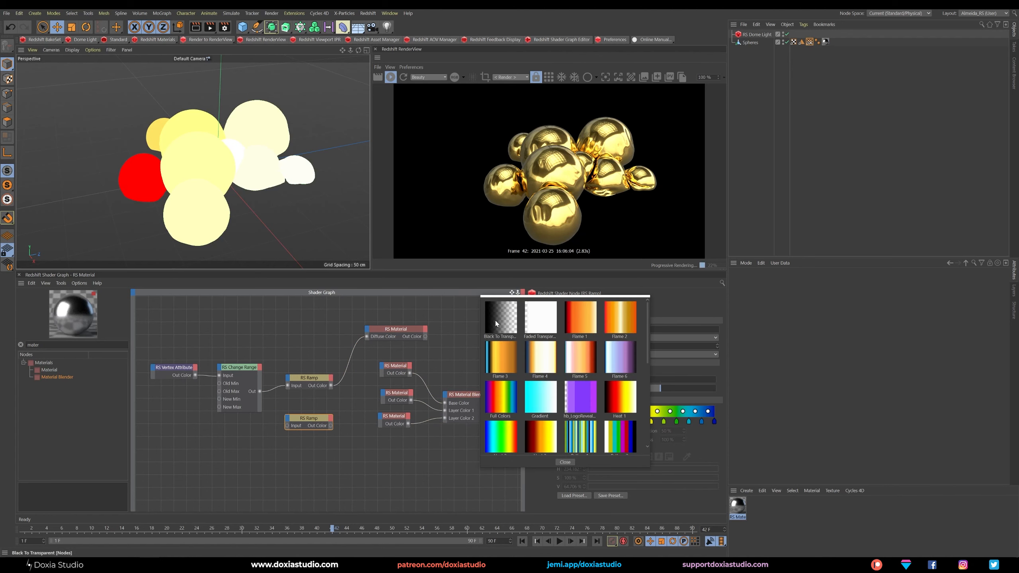
drag(649, 353, 632, 447)
click(565, 462)
key(Delete)
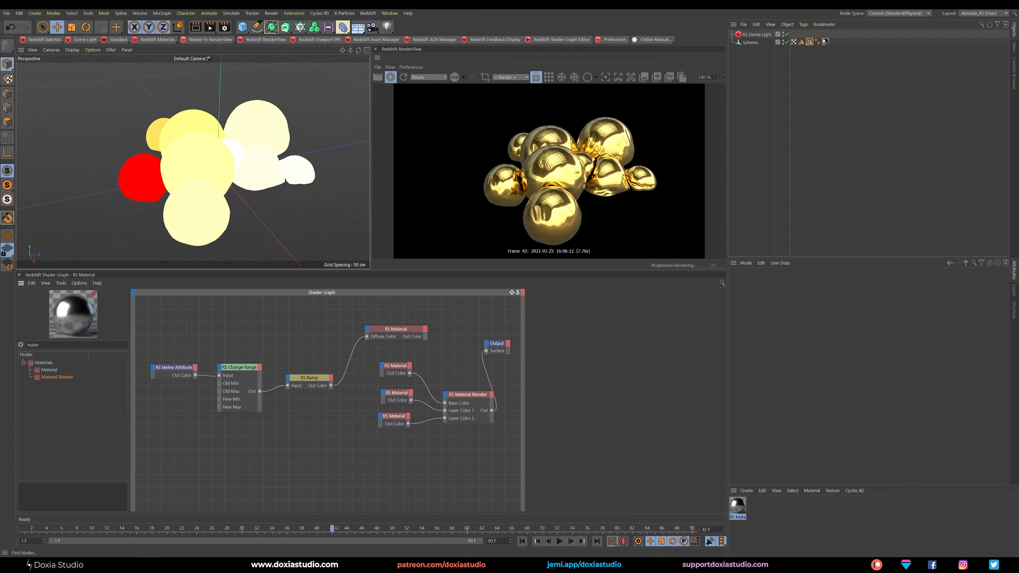
Add a fresh RS Ramp node and make its gradient a hard black-to-white split near the middle using Step interpolation.
double_click(34, 345)
text(ramp)
drag(99, 376, 344, 437)
click(564, 422)
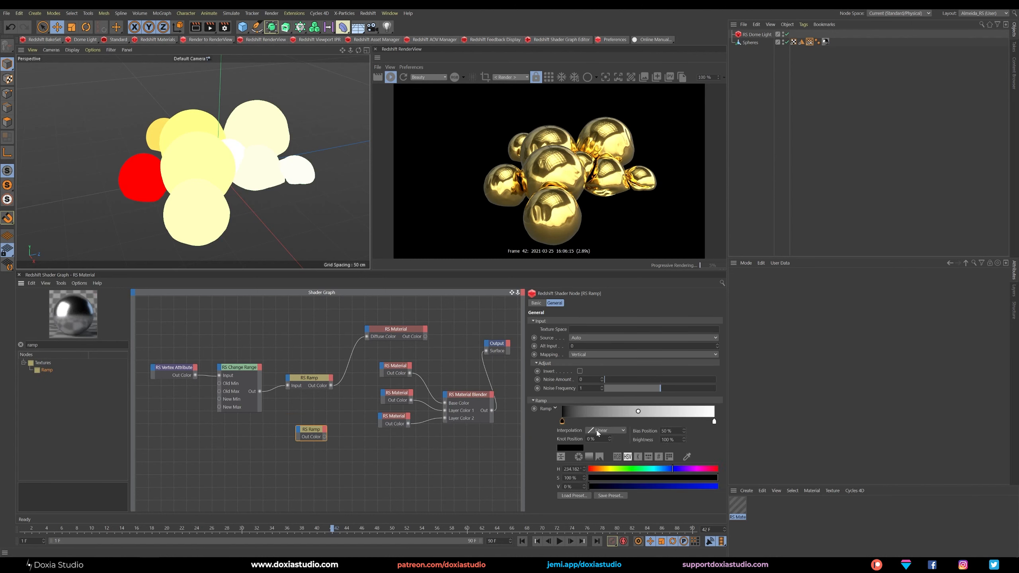
click(606, 430)
click(602, 470)
drag(714, 422, 634, 422)
click(614, 431)
click(607, 476)
click(695, 424)
Connect the Change Range output to the new Ramp and the Ramp's color to the Material Blender's Blend Color 1.
drag(313, 431, 317, 432)
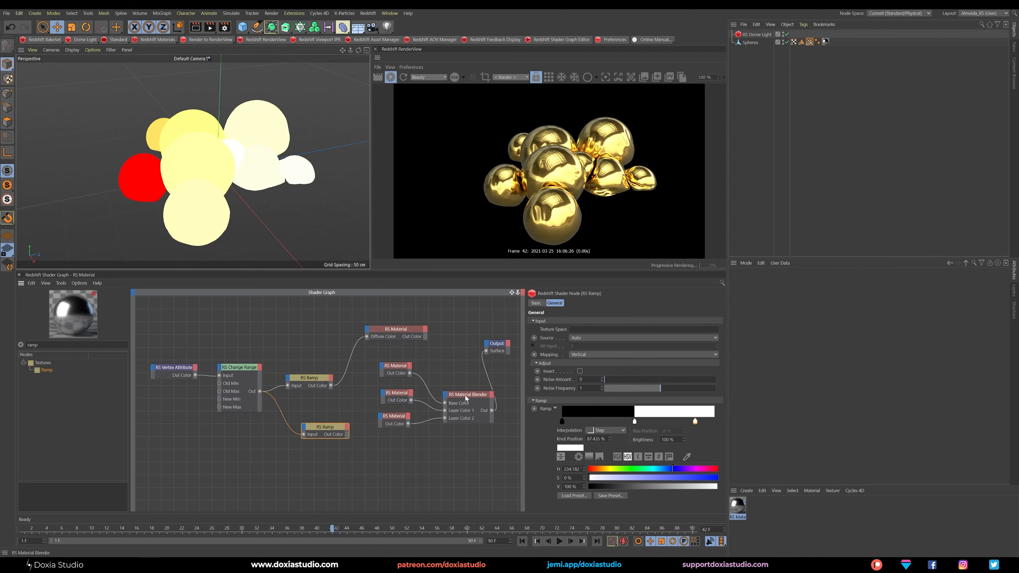
drag(466, 396, 458, 394)
drag(346, 434, 438, 395)
mouse_move(453, 406)
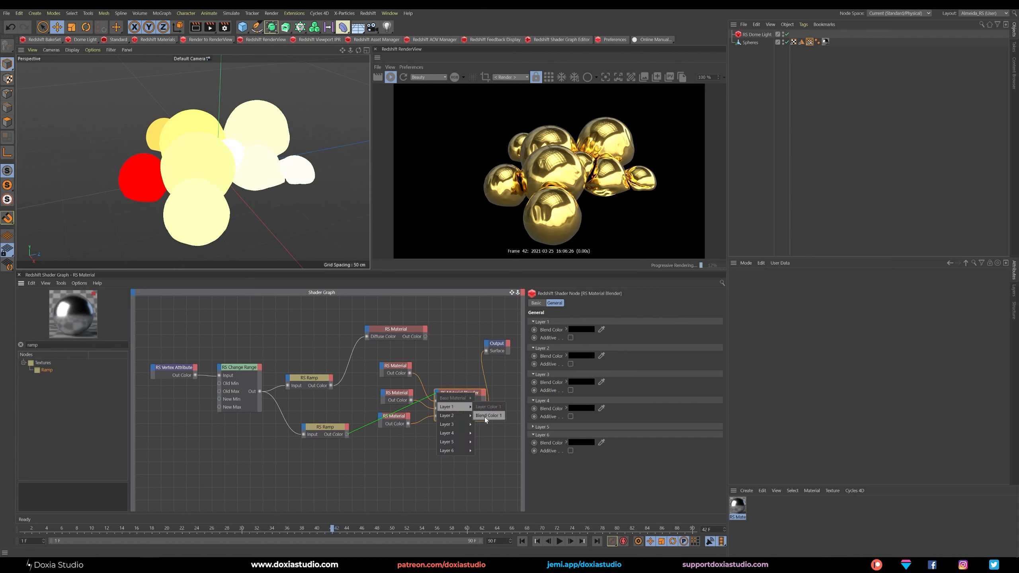
click(486, 415)
drag(328, 431, 332, 456)
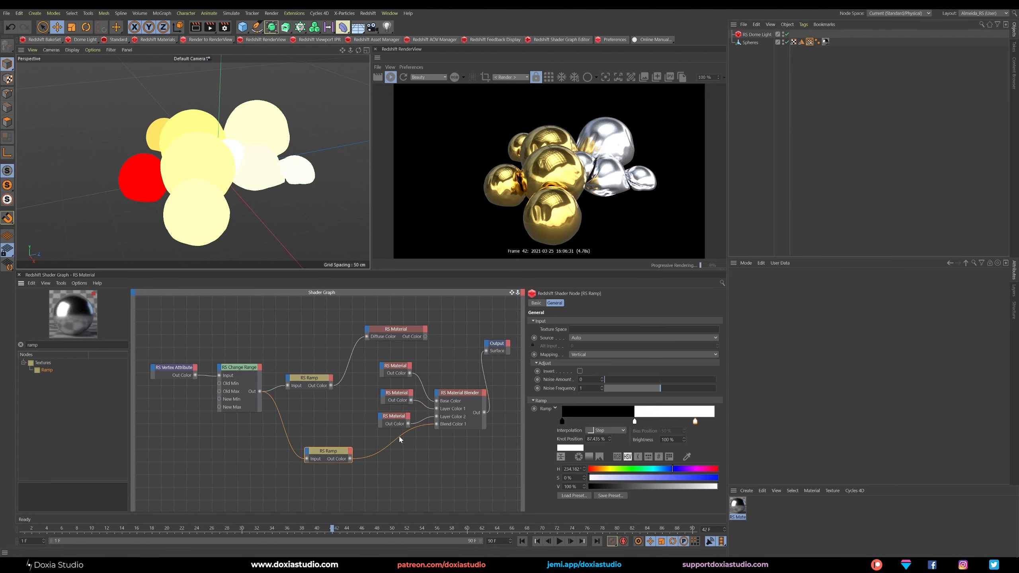
Reduce the blend Ramp to a single white knot at about 22.6 % and shift the metal materials away from the Material Blender.
drag(696, 421, 620, 421)
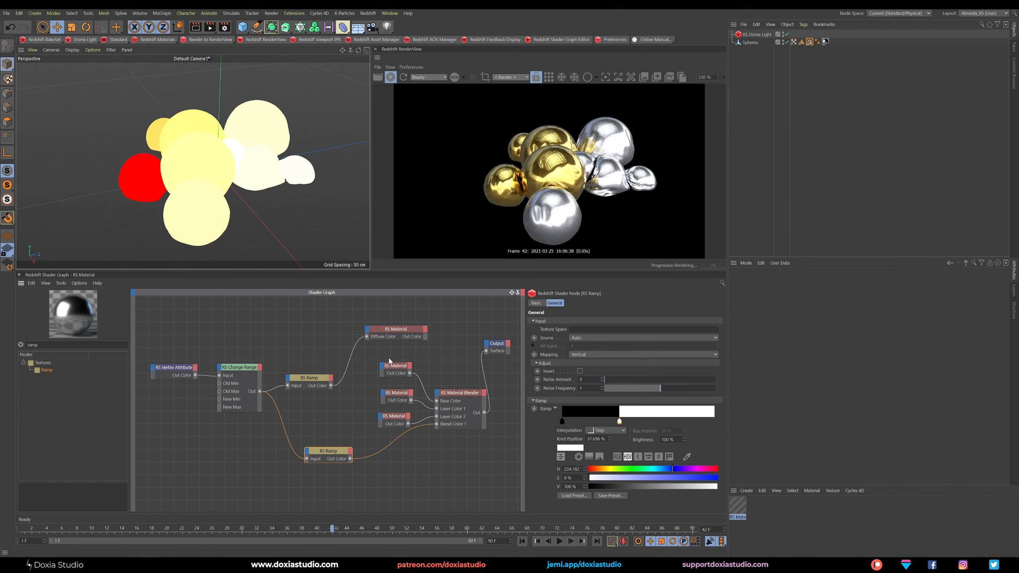
drag(398, 369, 389, 417)
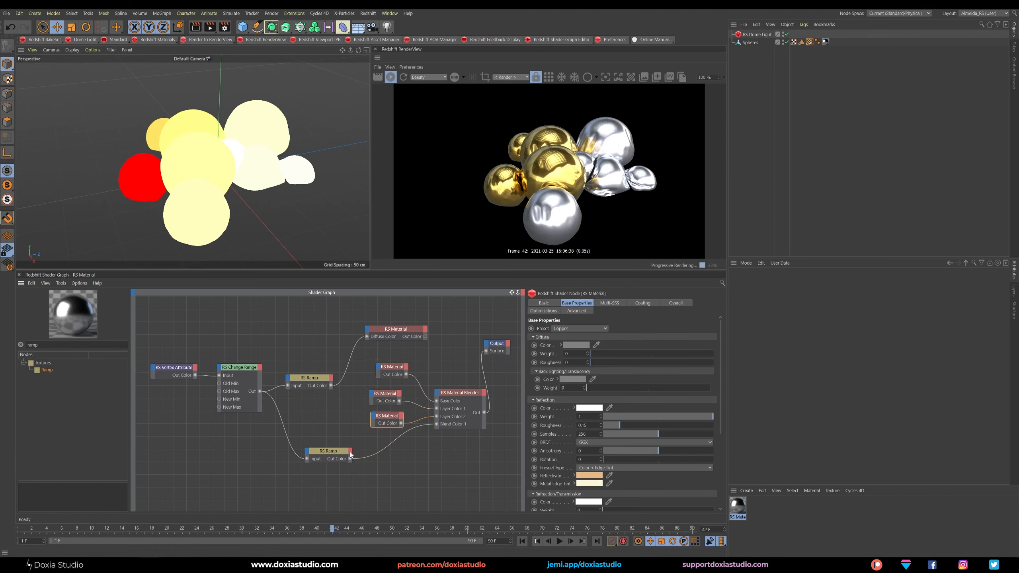
click(328, 457)
drag(623, 421, 596, 423)
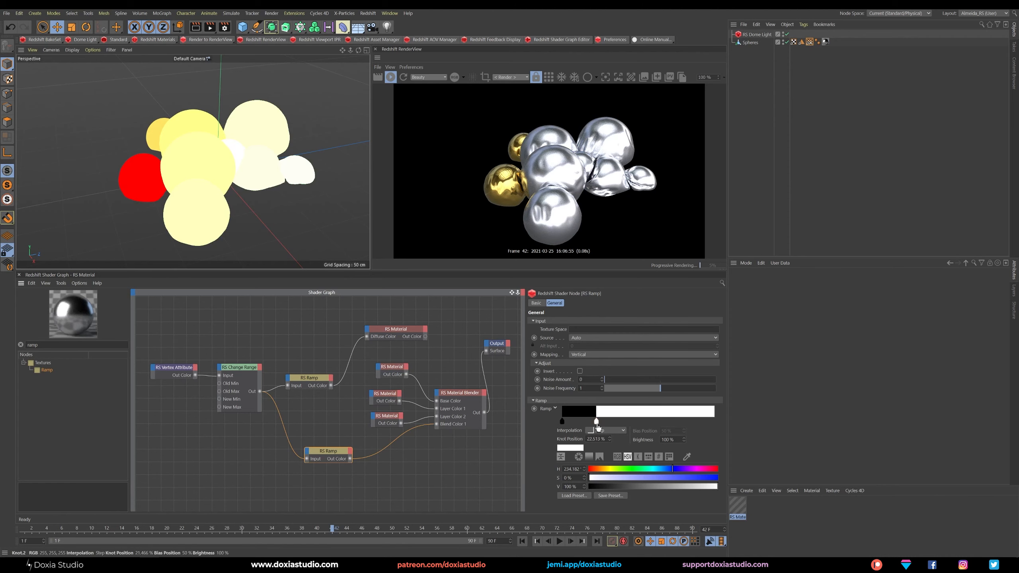
Add a black Step knot at about 42.4 % to the blend Ramp to close off its white band.
click(577, 419)
double_click(577, 421)
double_click(577, 421)
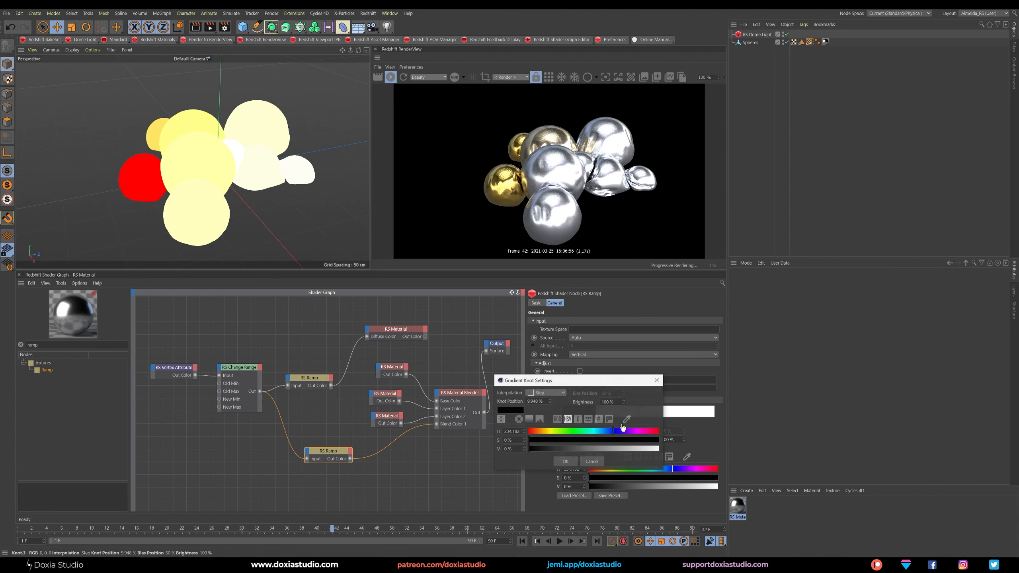
click(657, 380)
drag(578, 422, 627, 423)
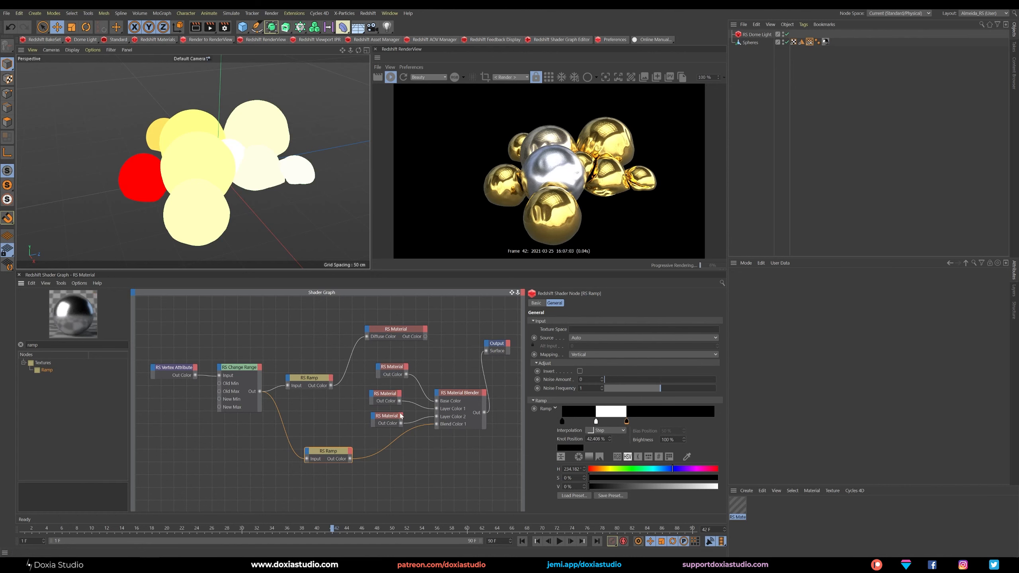
Duplicate the blend Ramp, feed it from the Change Range output, and connect it to the Material Blender's Blend Color 2.
ctrl+drag(328, 451, 329, 484)
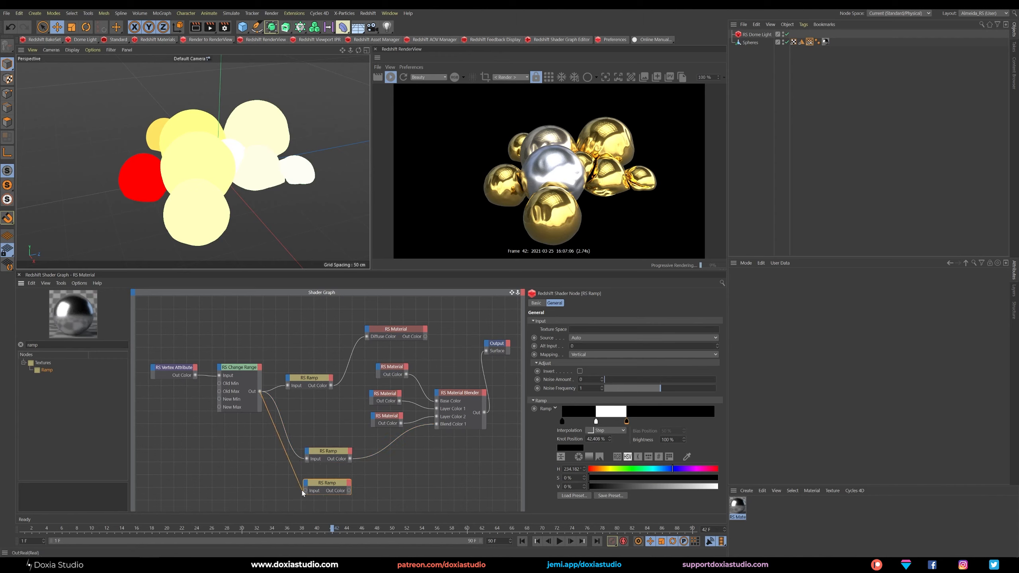
drag(259, 392, 438, 396)
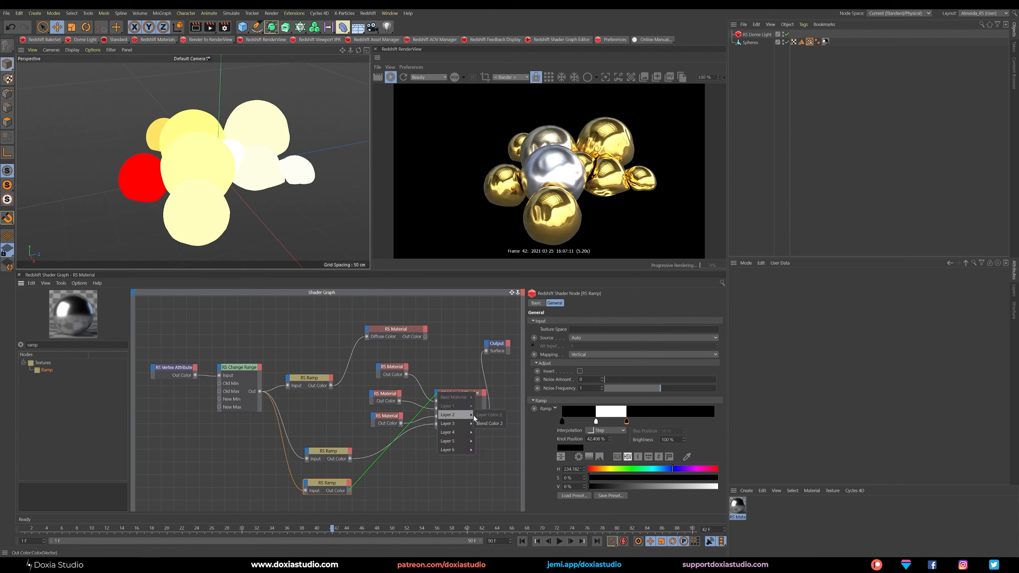
click(487, 422)
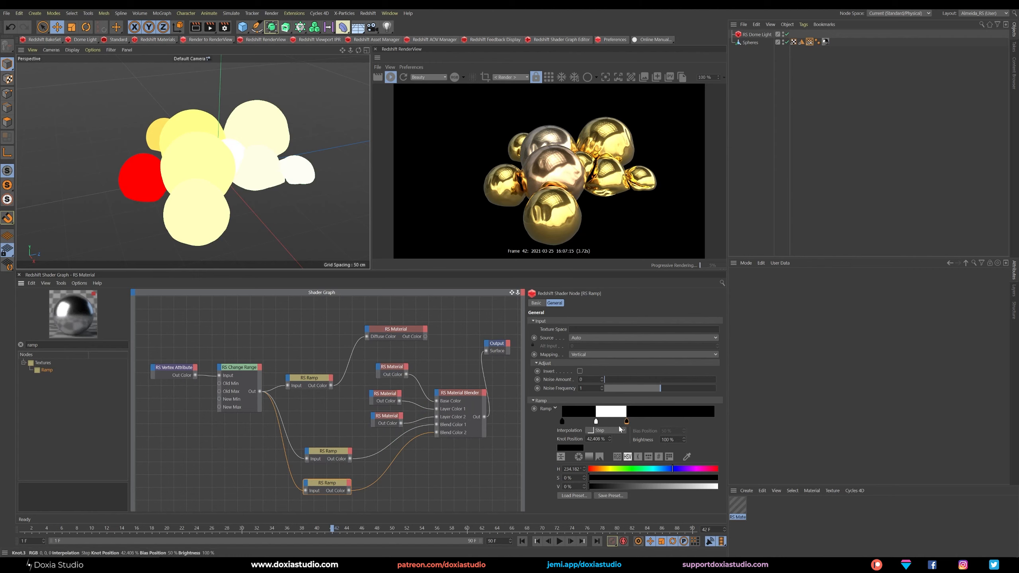
Move the second blend Ramp's white band to run from about 63.6 % to 89 %, and check the render at other frames.
drag(628, 423, 697, 422)
drag(595, 421, 660, 424)
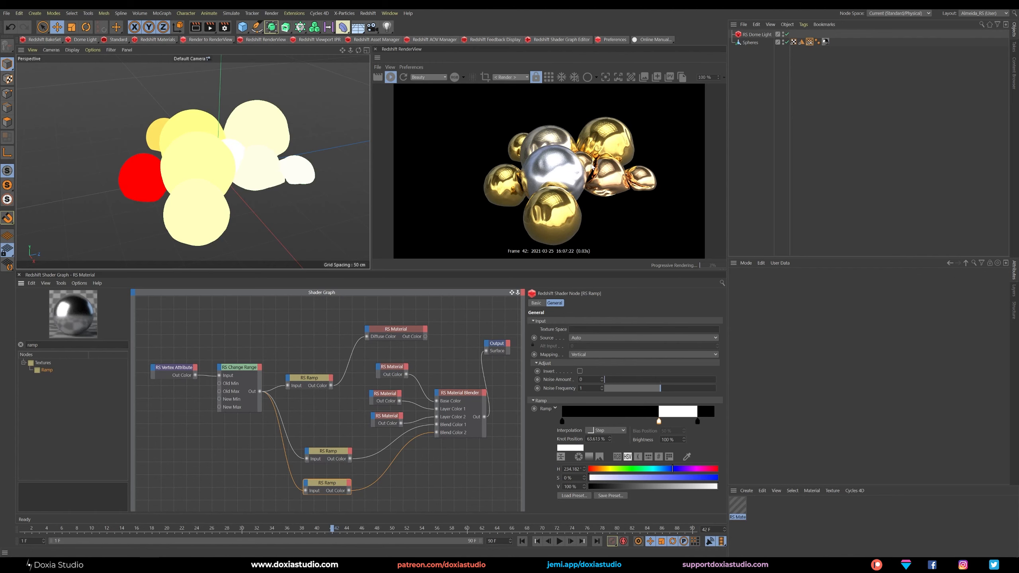
drag(267, 530, 324, 530)
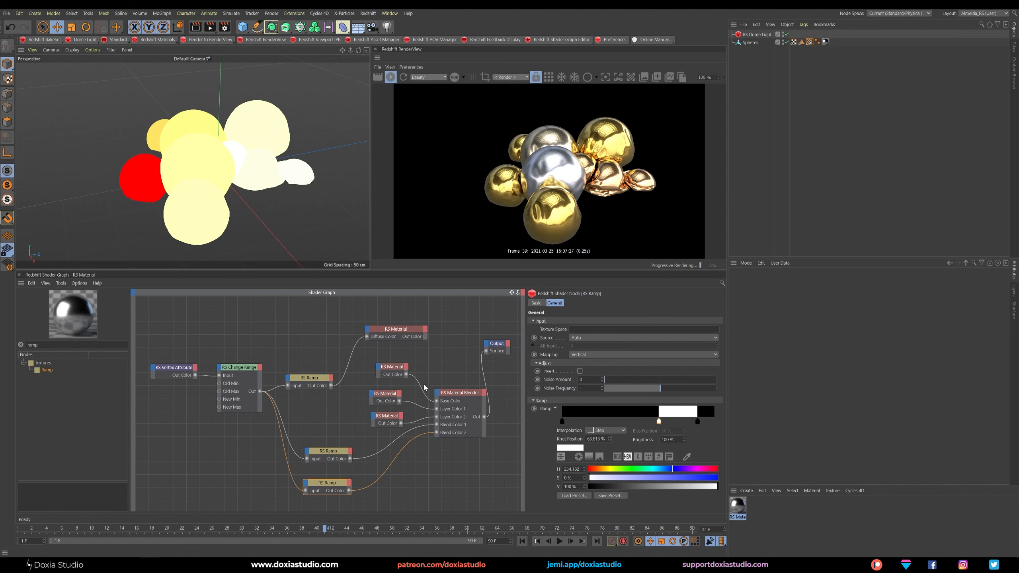
drag(467, 396, 458, 396)
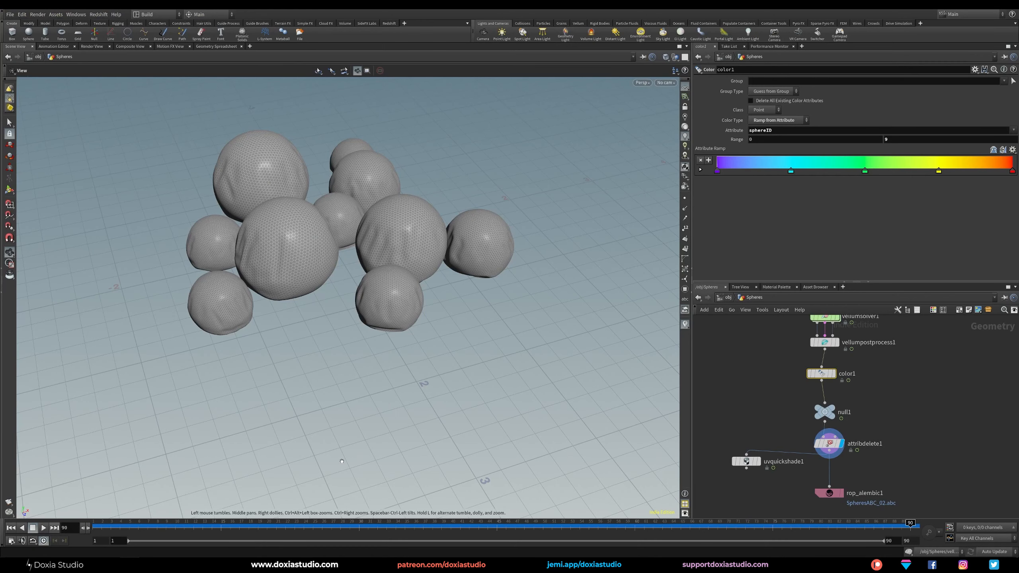
Switch to Houdini and review the end of the Spheres node chain and the rop_alembic1 export settings.
middle_drag(895, 441, 857, 410)
middle_drag(928, 385, 923, 482)
middle_drag(917, 375, 891, 353)
middle_drag(851, 482, 867, 359)
click(778, 453)
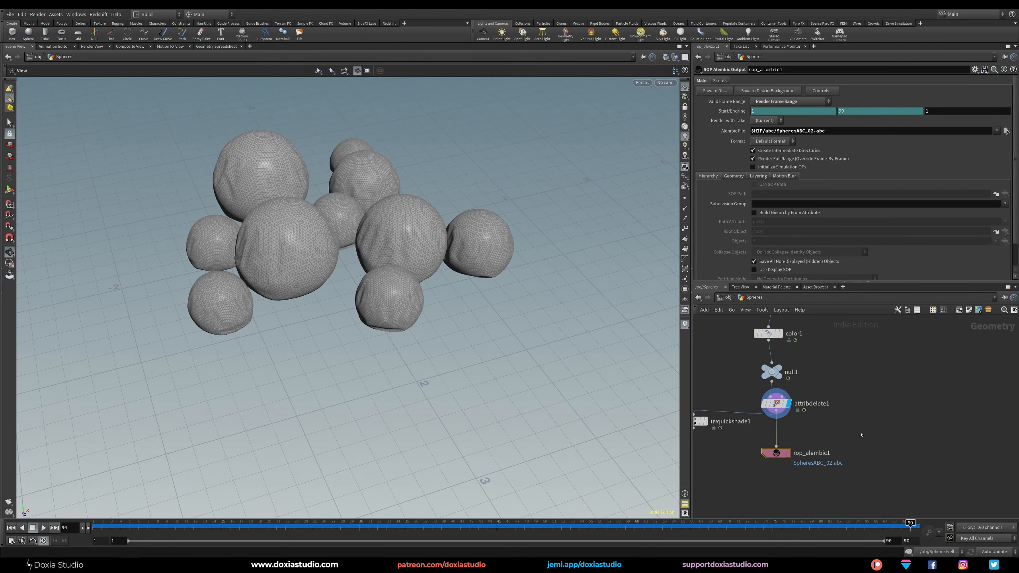
middle_drag(835, 446, 858, 425)
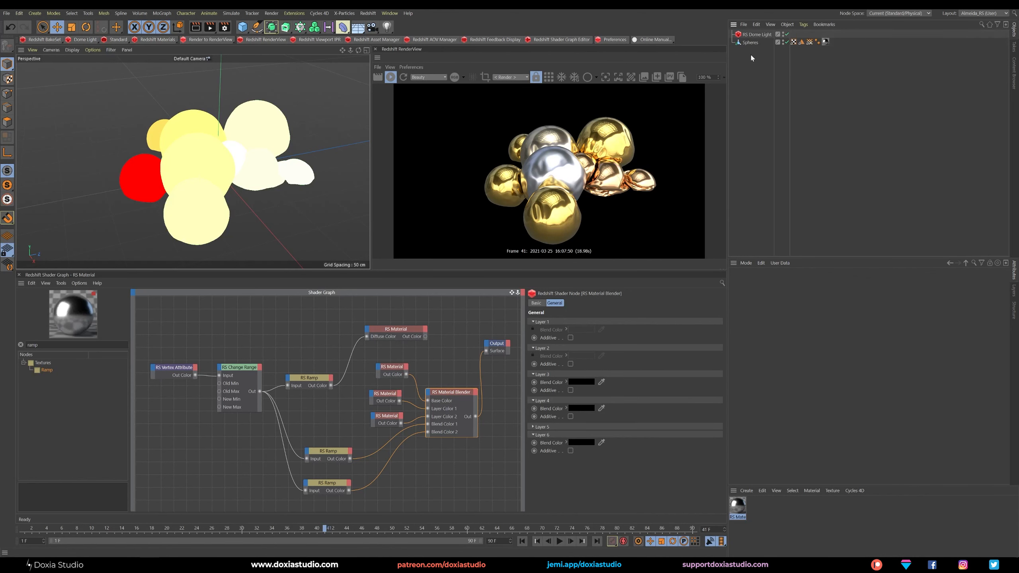
Switch back to Cinema 4D and review the Spheres Alembic settings, the sphereID vertex map tag and the Vertex Attribute node's attribute name.
click(752, 43)
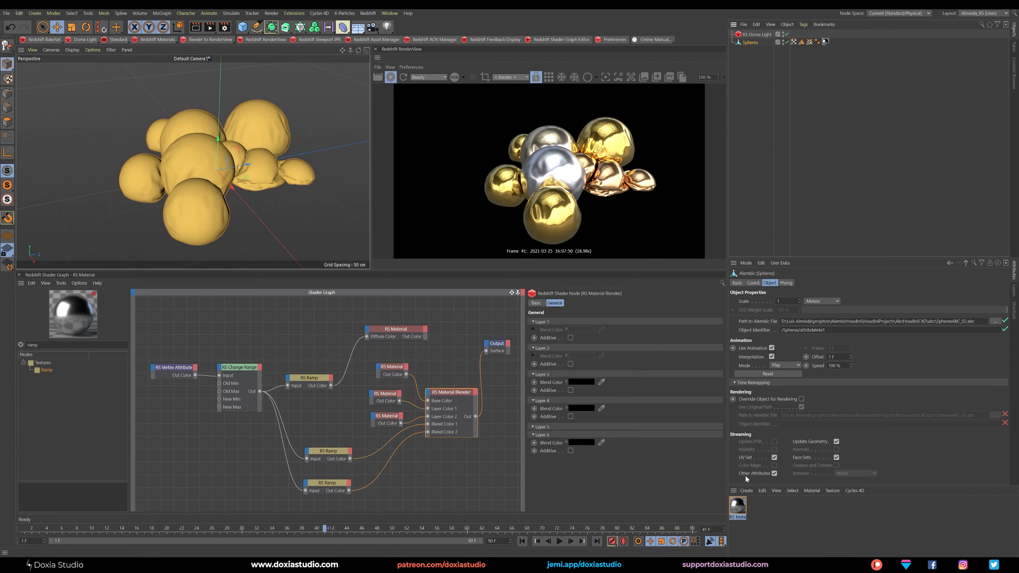
click(809, 42)
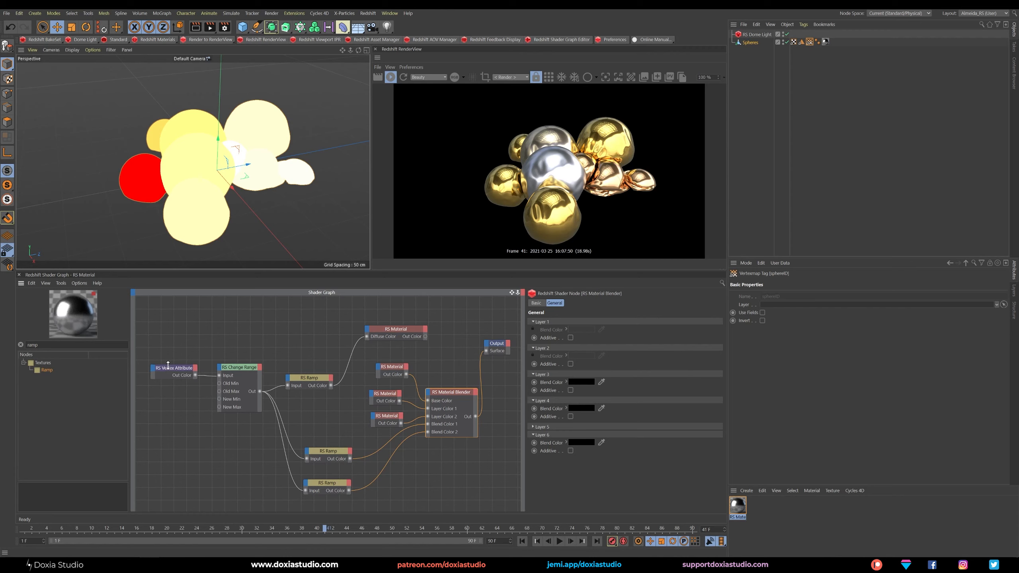
drag(170, 371, 167, 367)
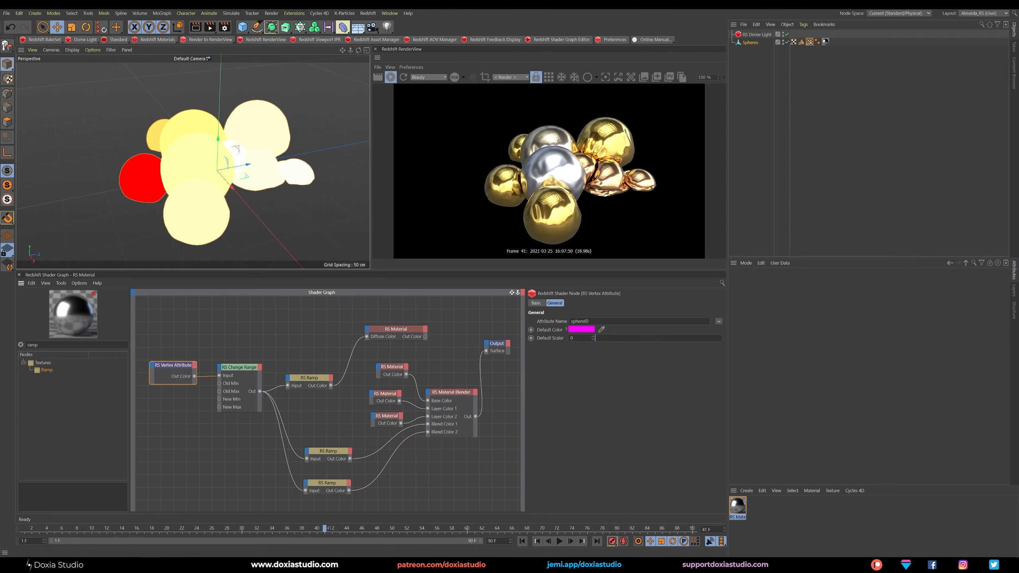
double_click(571, 321)
drag(593, 323, 571, 321)
click(824, 81)
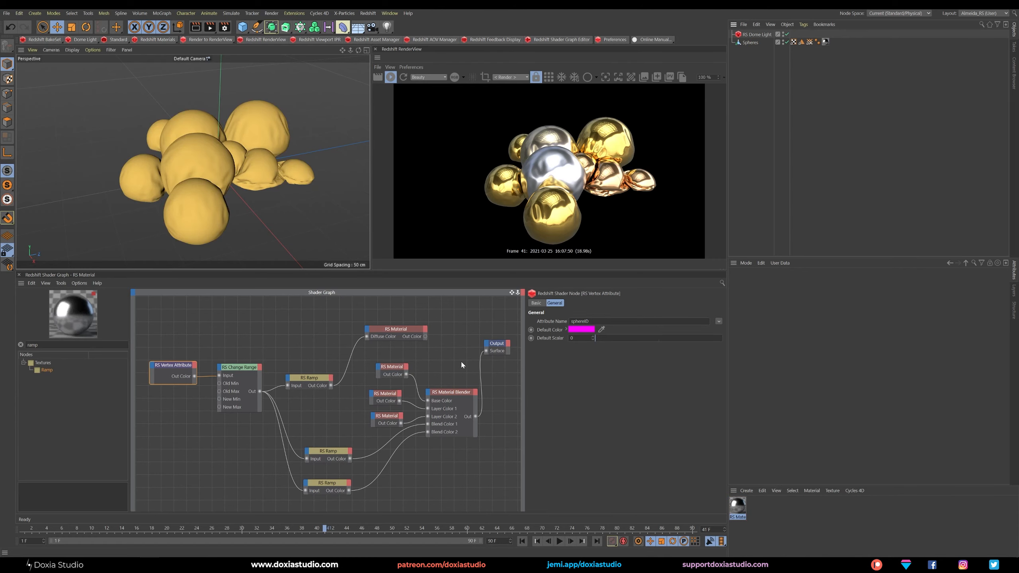